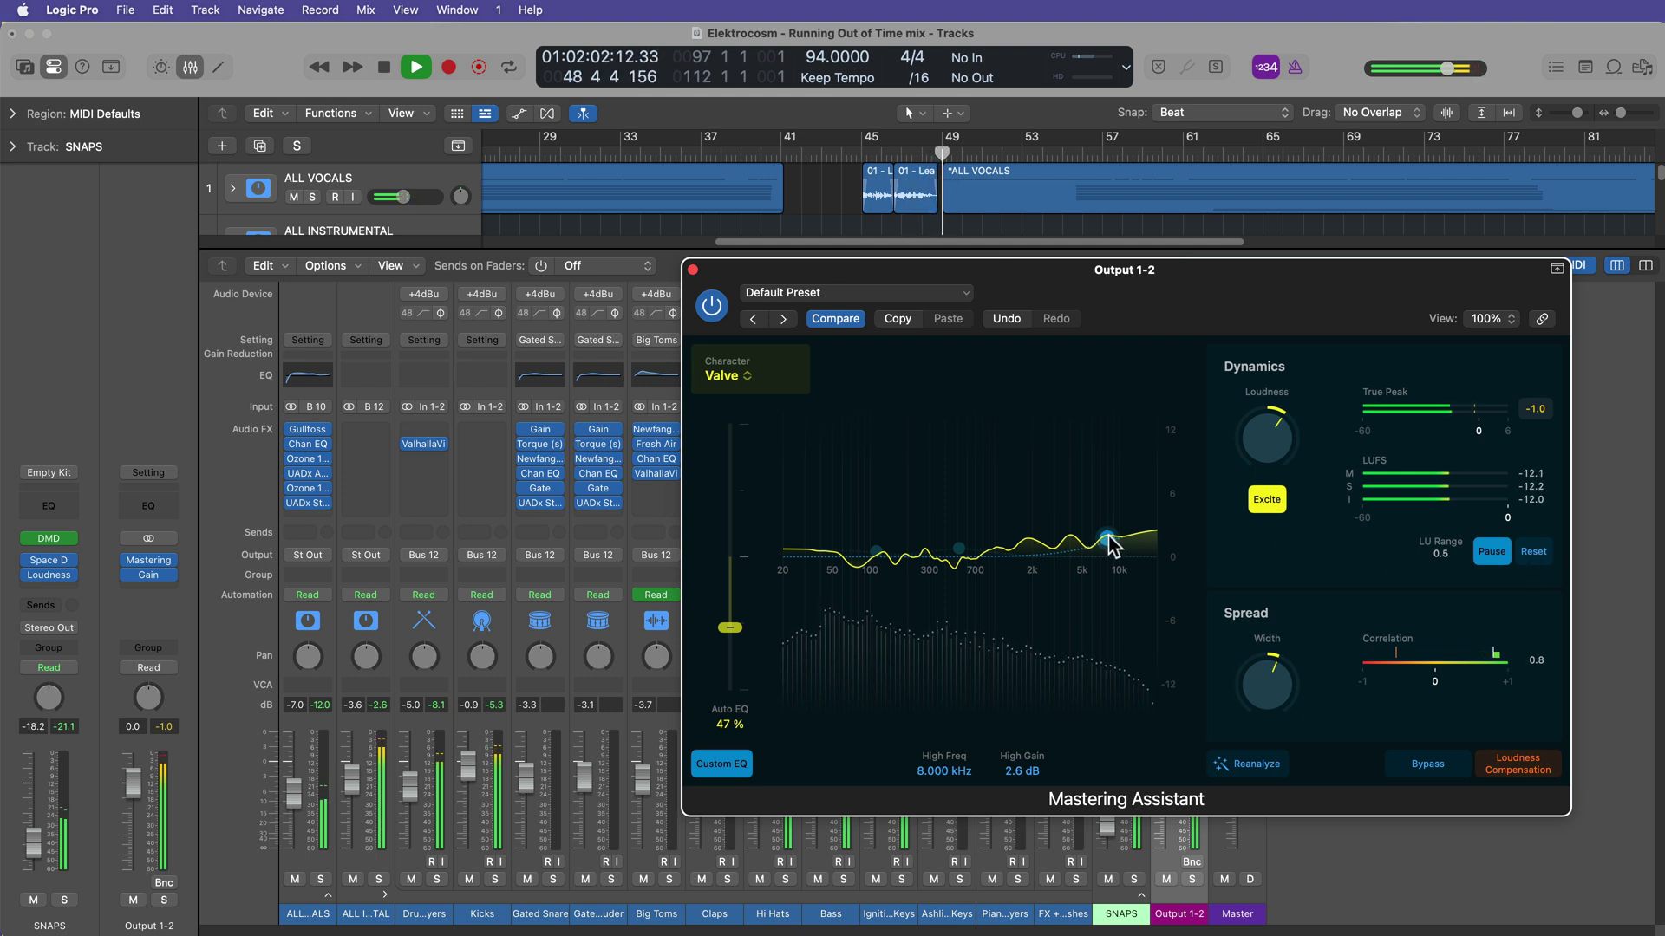
Lower the 8 kHz high-shelf boost to 2.2 dB and reset the loudness meters.
drag(1109, 537, 1109, 542)
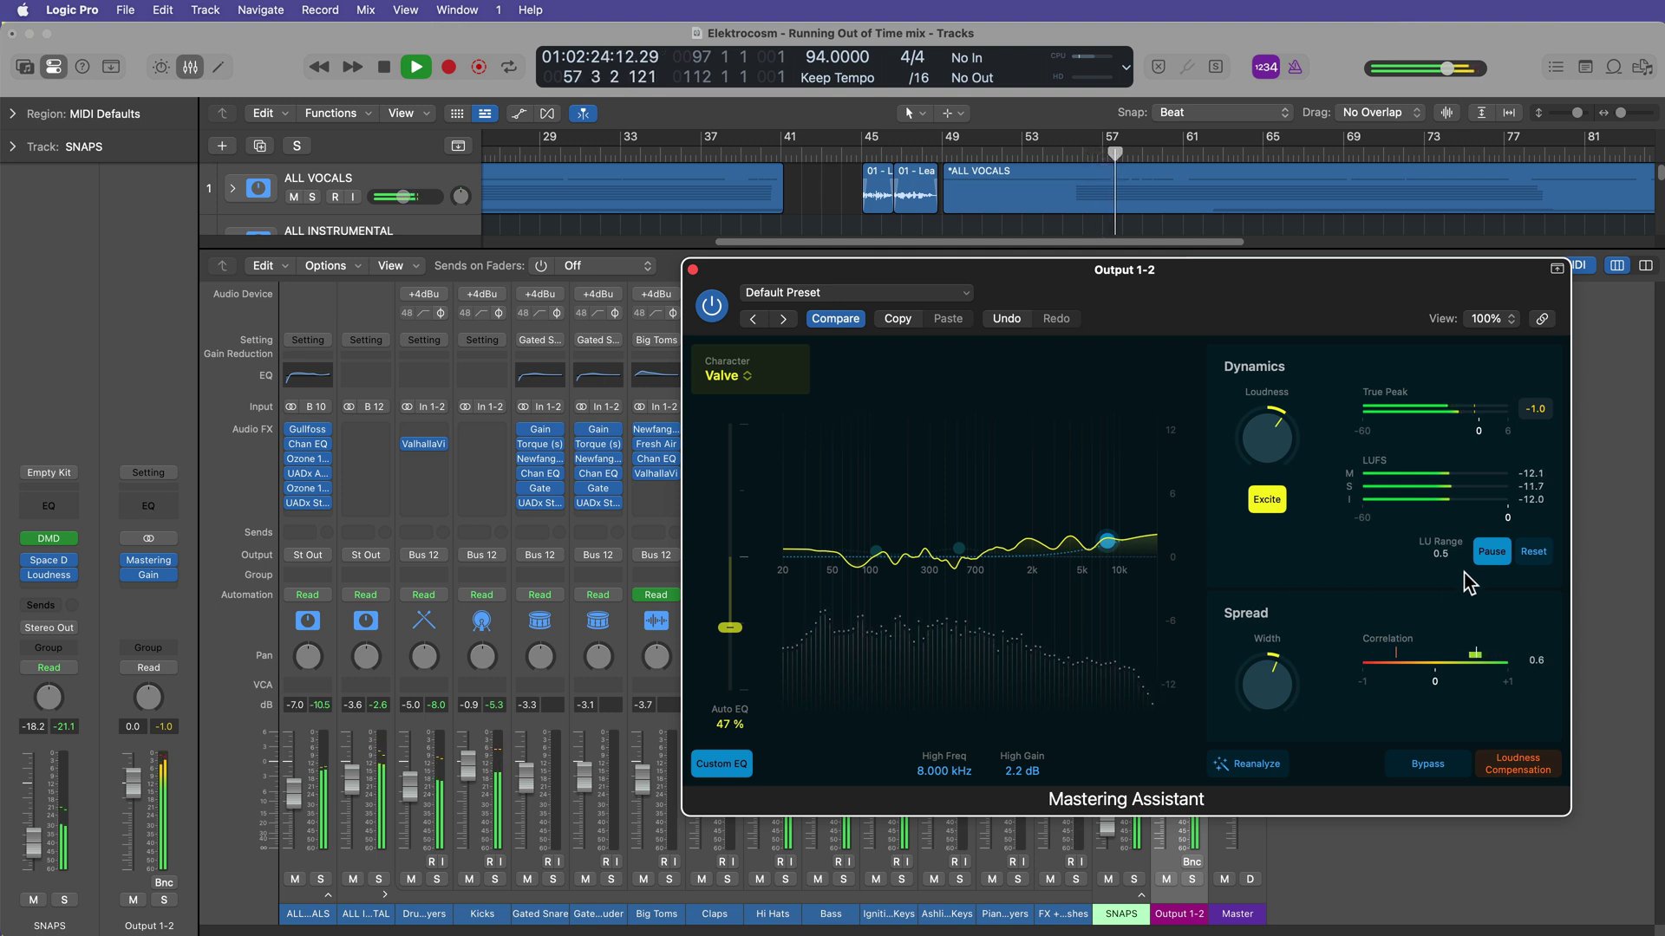
click(1531, 552)
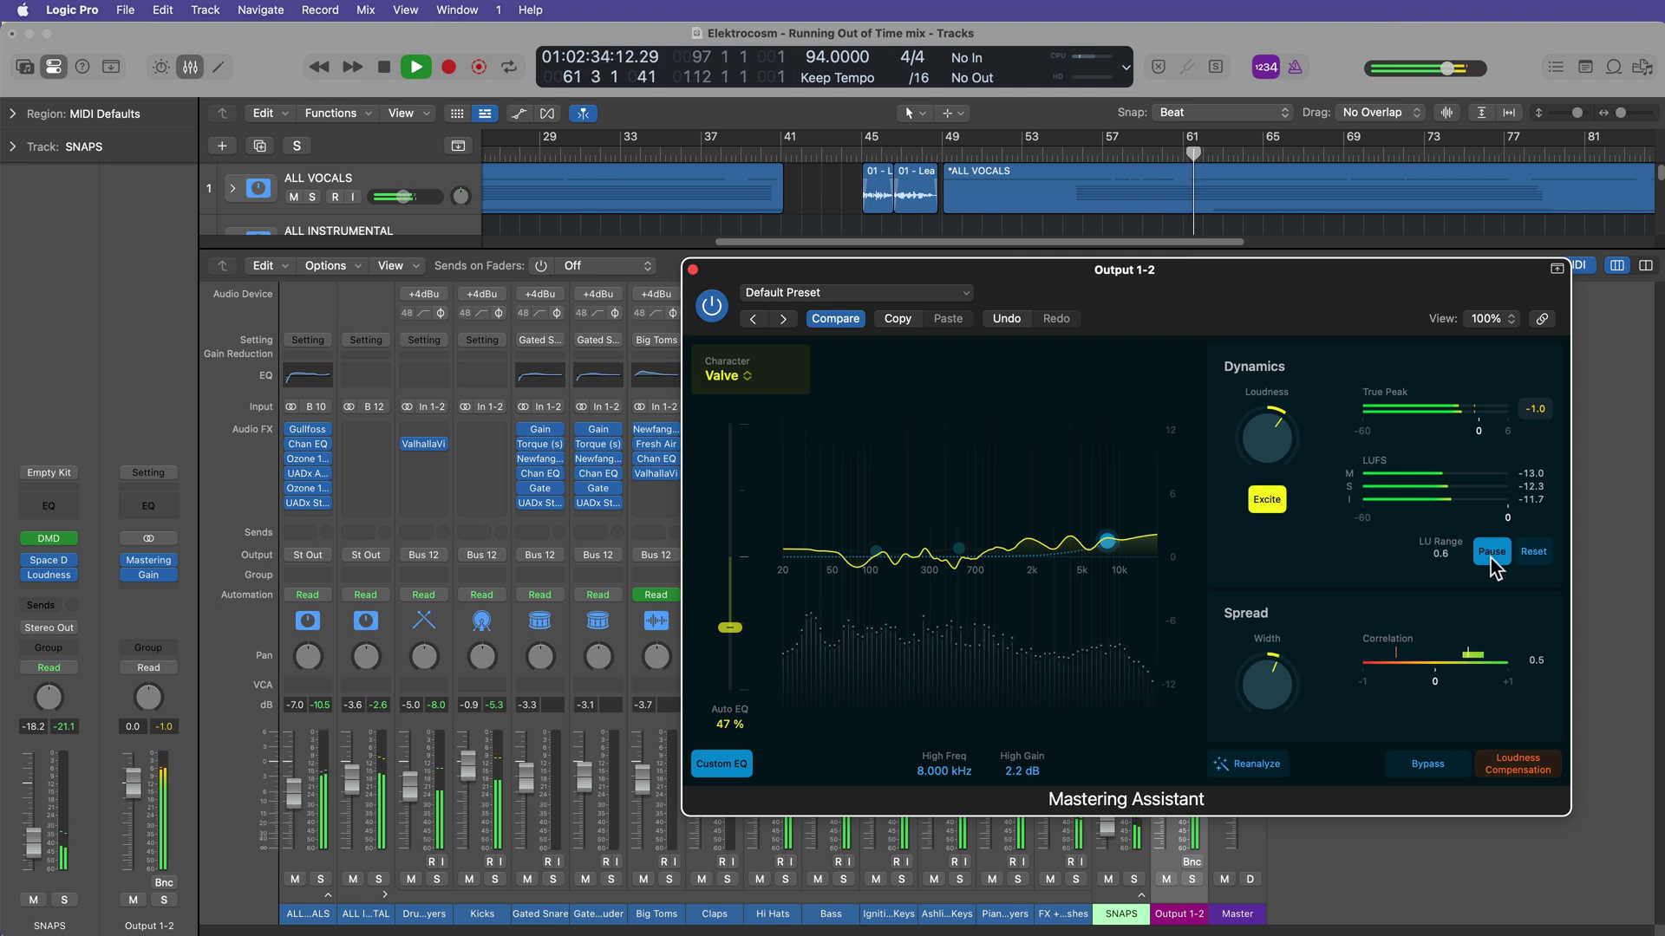
Switch the mastering character to Transparent and reset the loudness meters while listening.
click(733, 375)
click(763, 475)
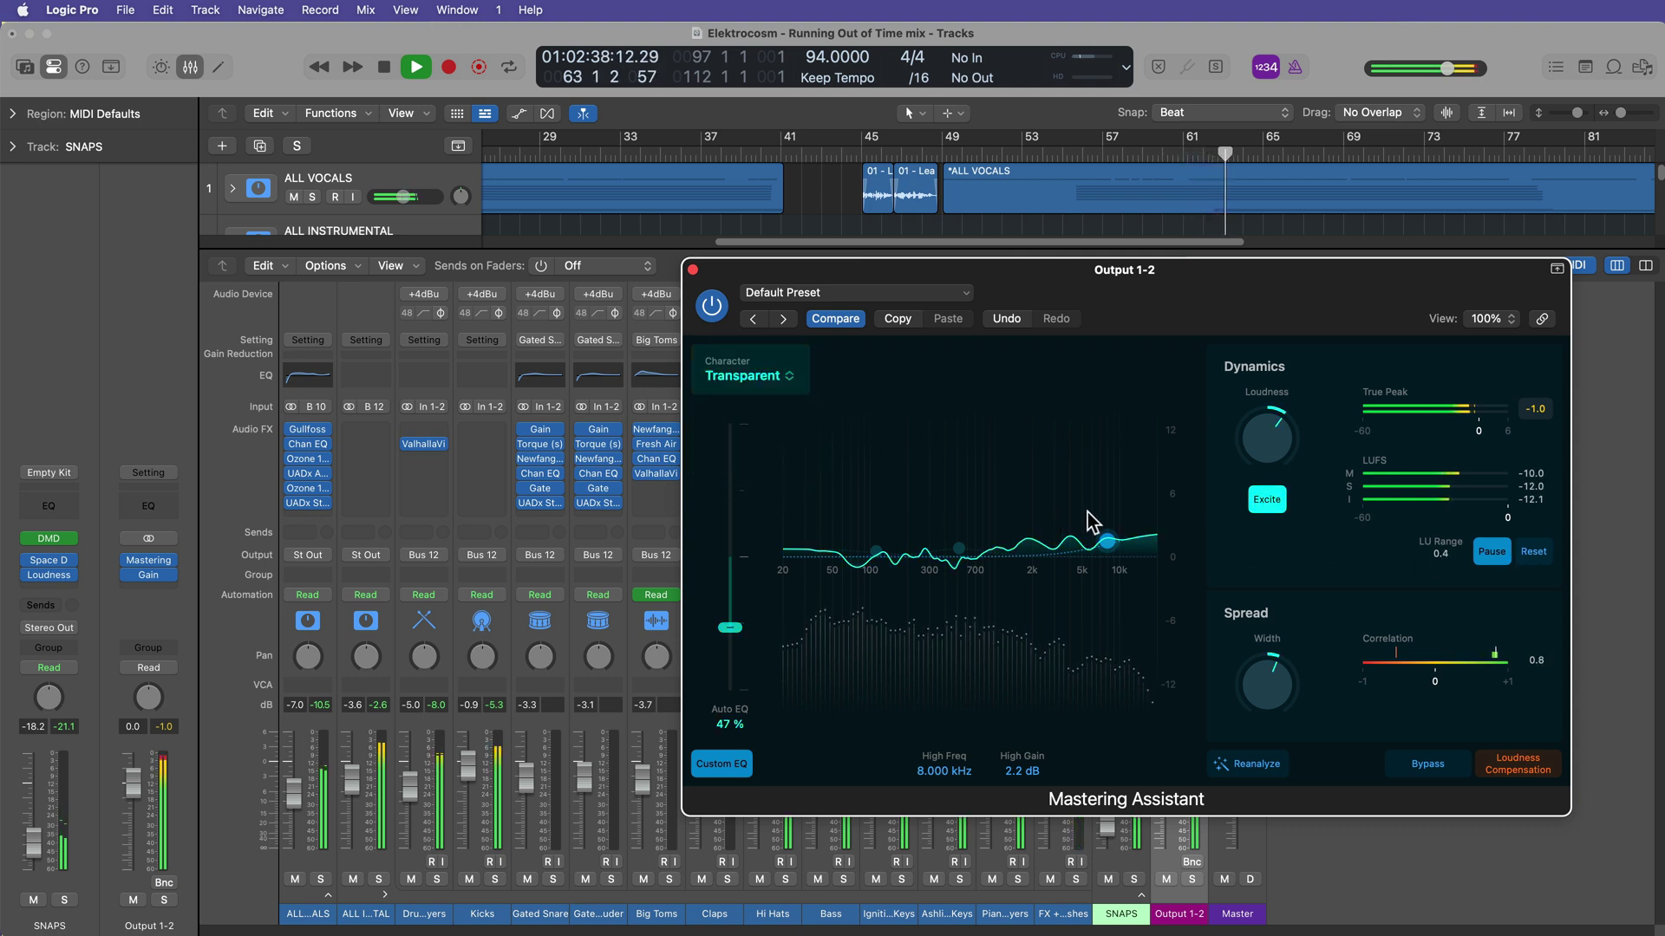
click(1533, 552)
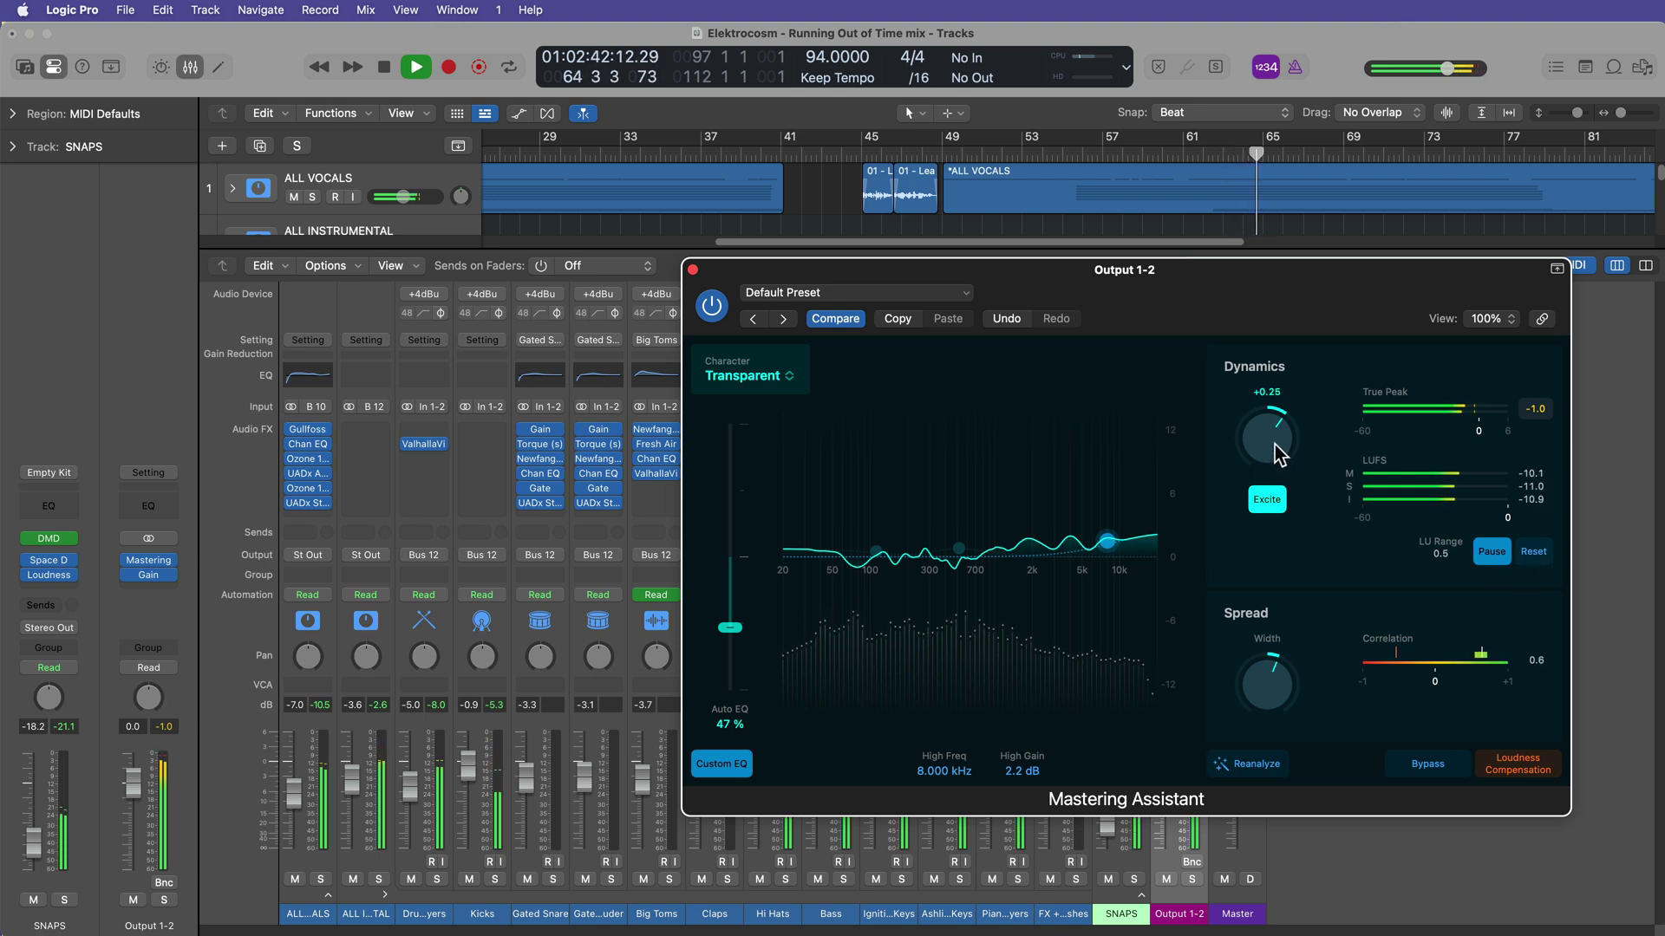
click(1532, 553)
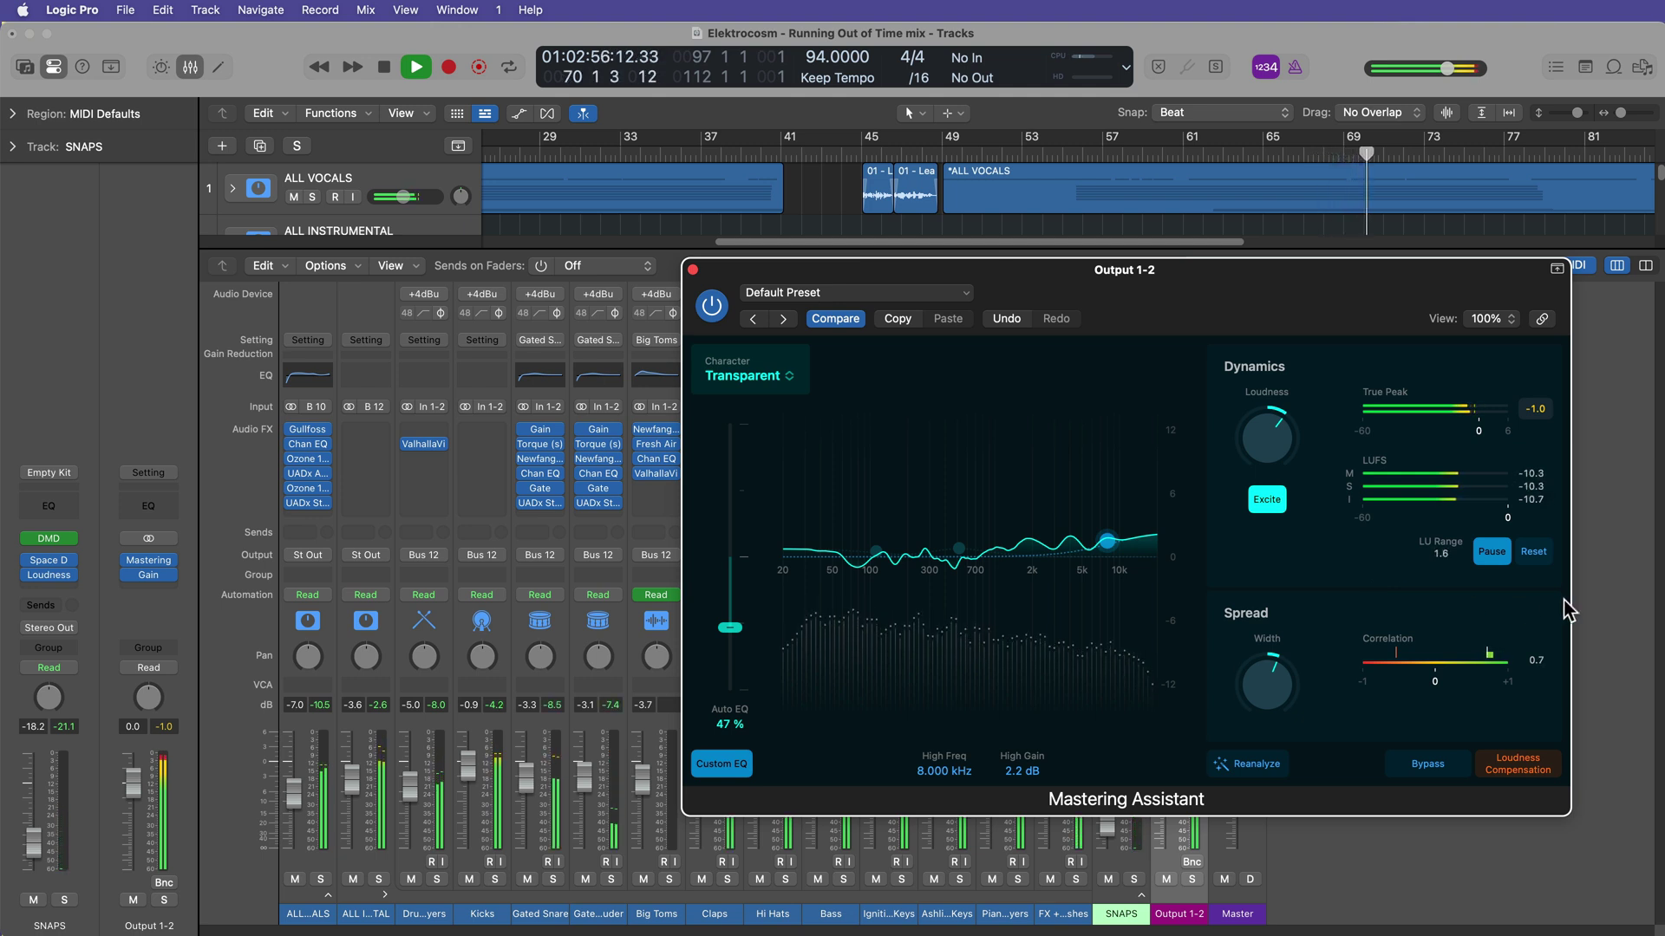
click(1540, 557)
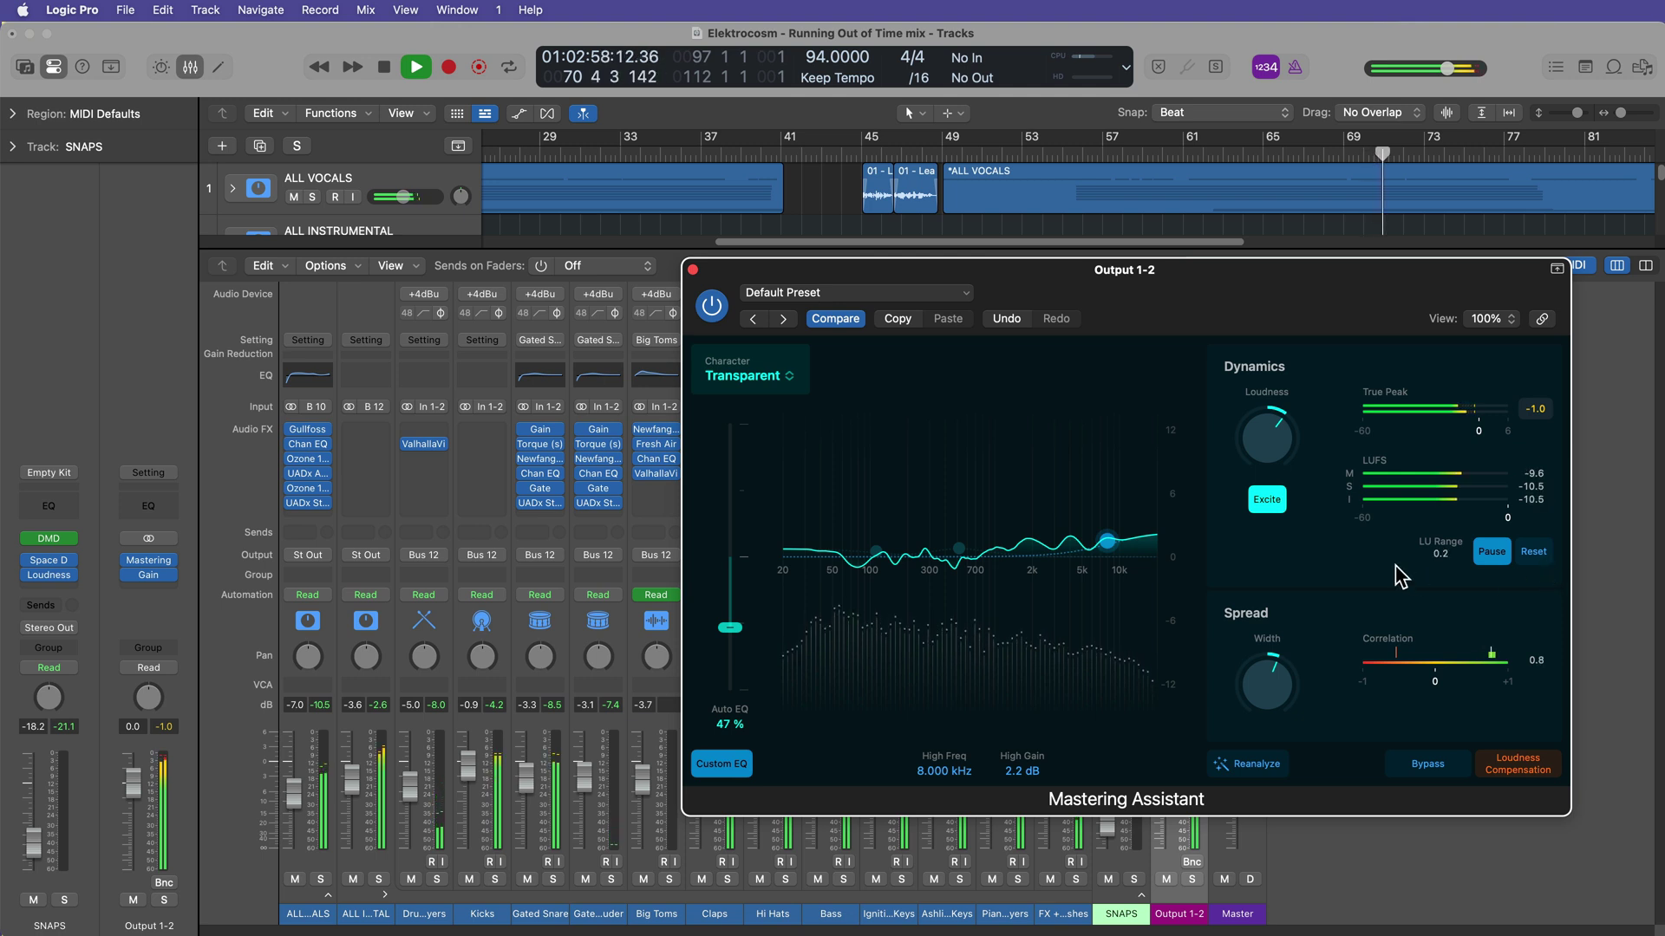
Nudge the Loudness amount slightly lower and reset the meters.
mouse_move(1281, 444)
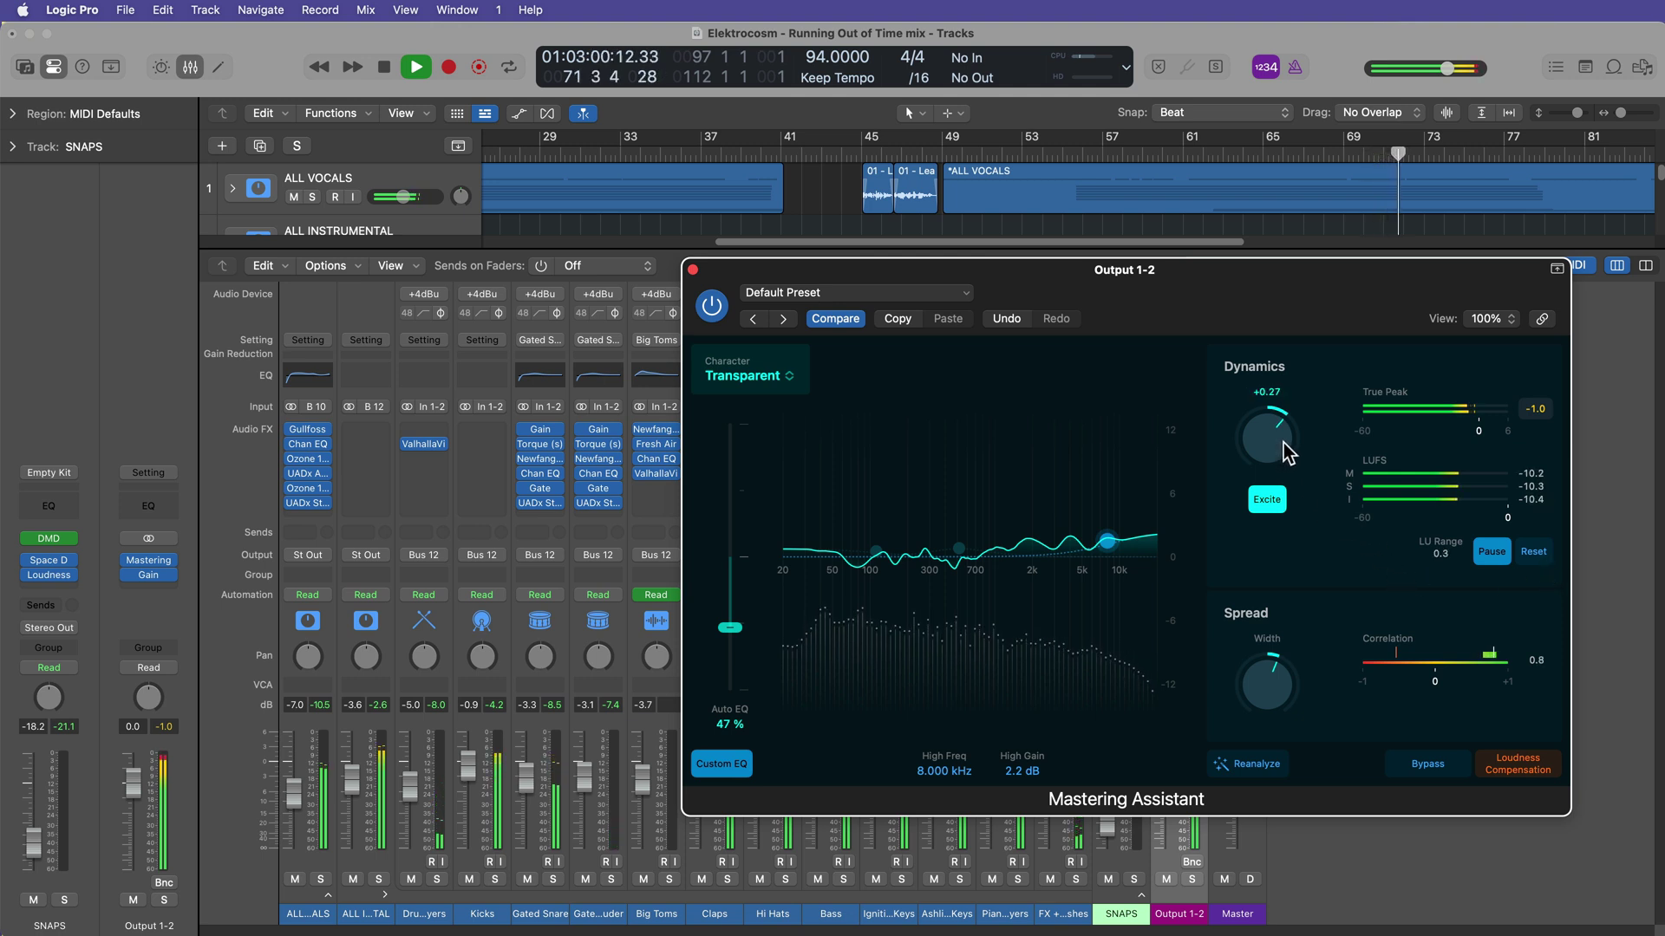
drag(1282, 444, 1282, 449)
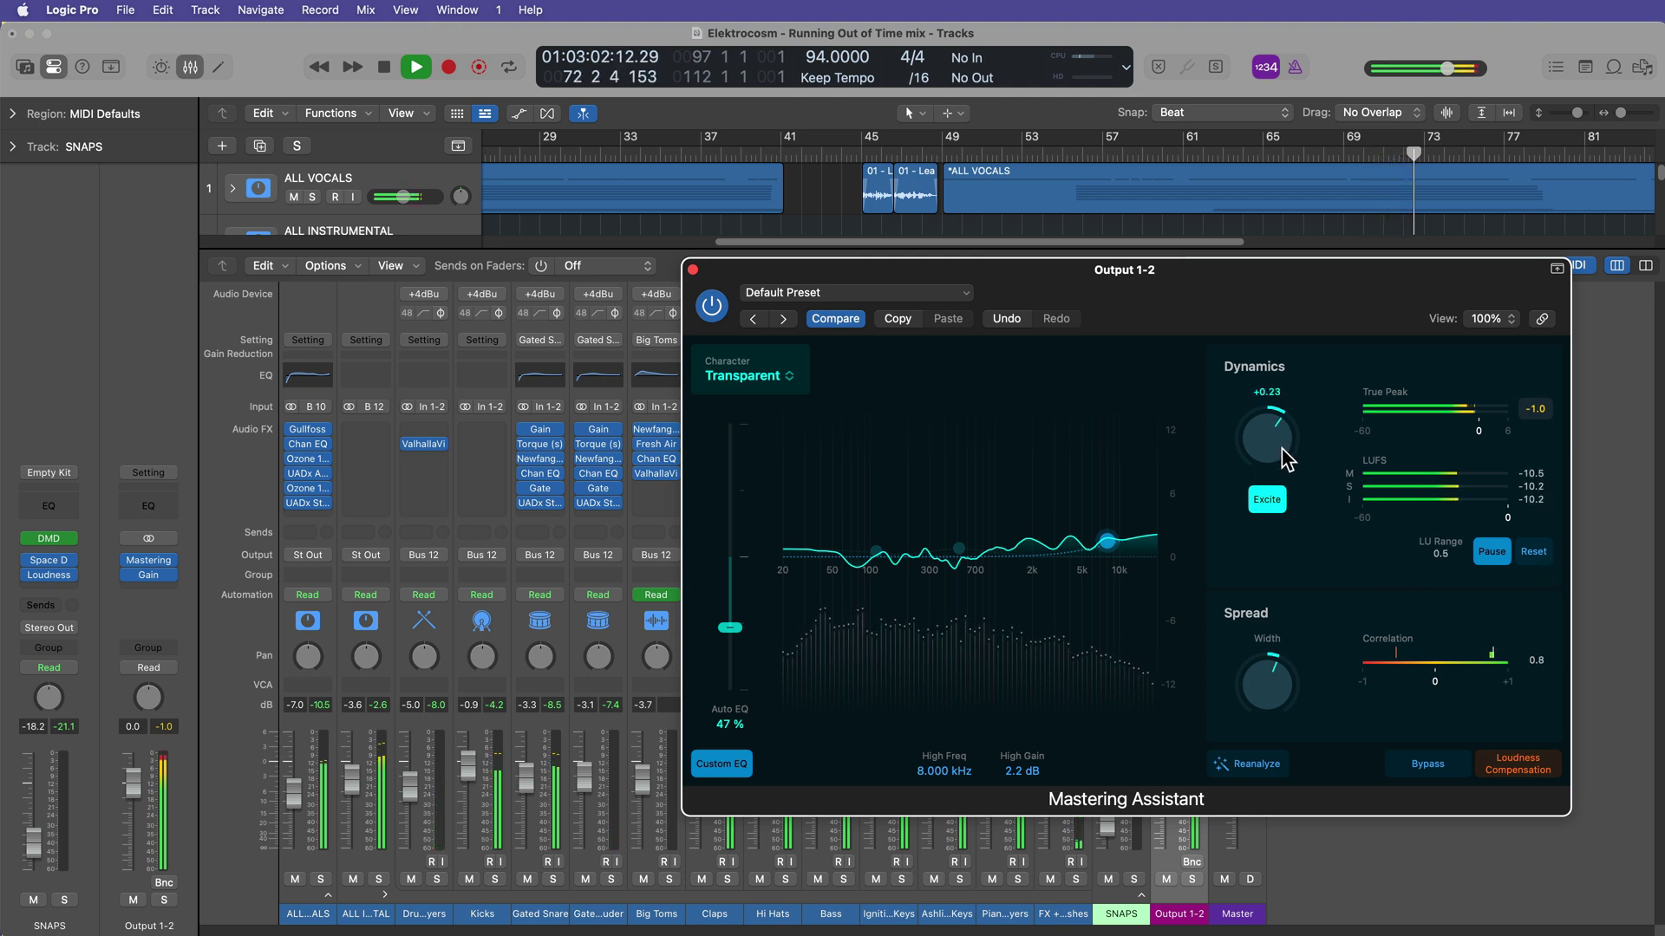
drag(1271, 446, 1271, 449)
click(1533, 552)
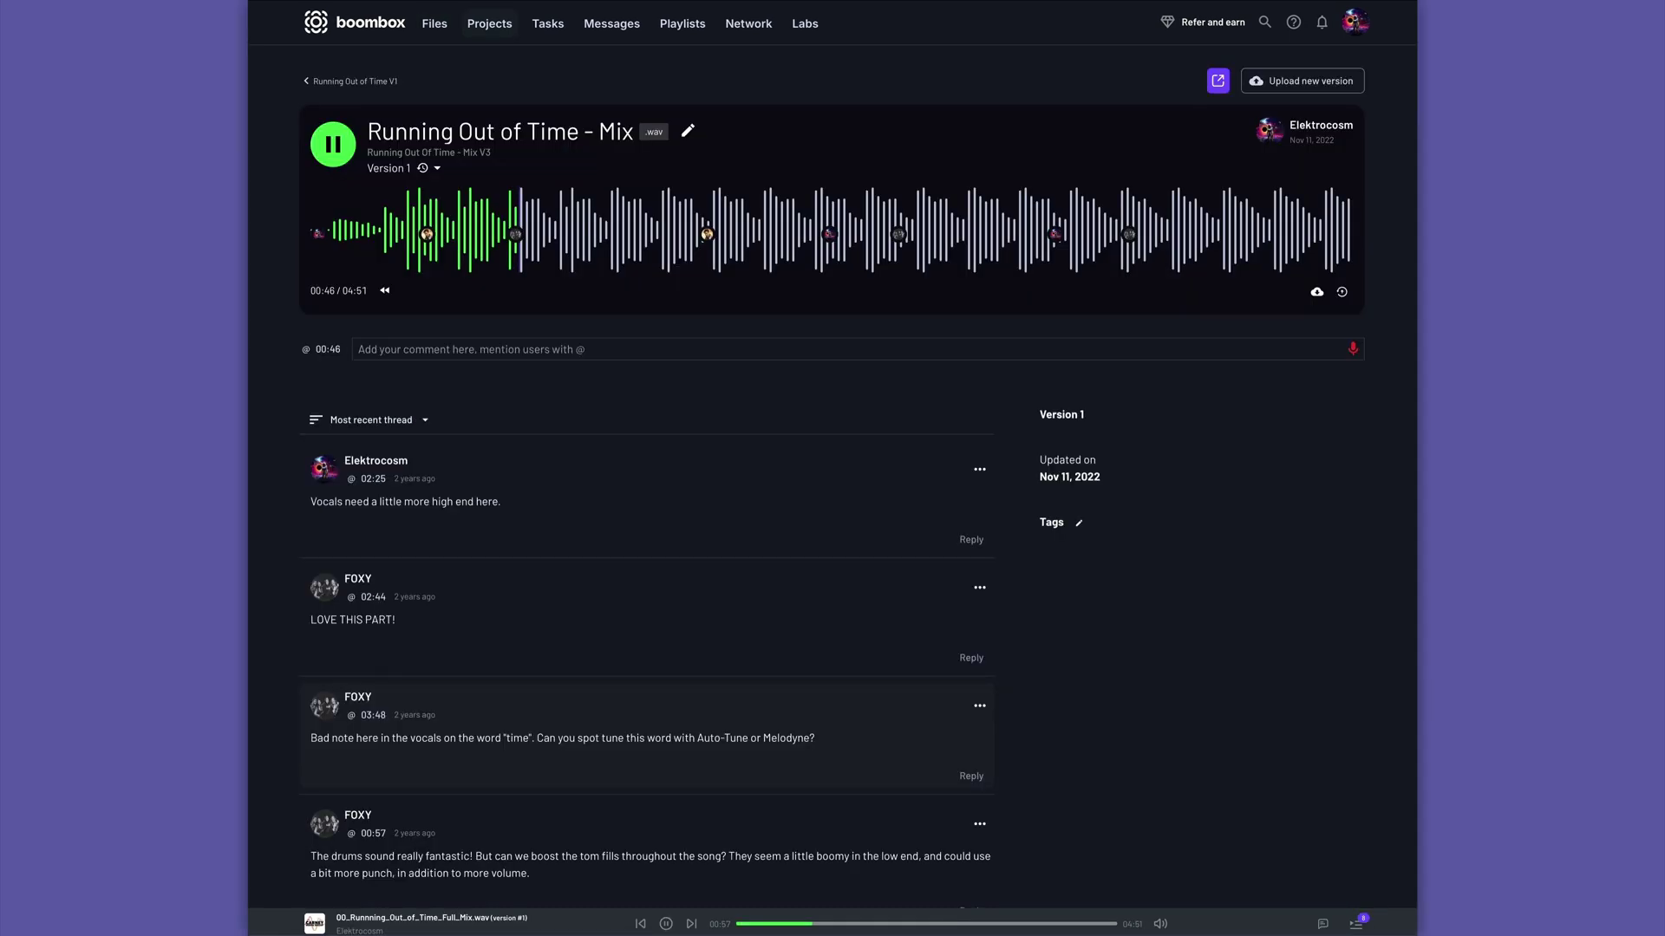
Turn on 'Make it an inbox' for the new Boombox folder and scroll the Network artist grid.
scroll(512, 260, down, 5)
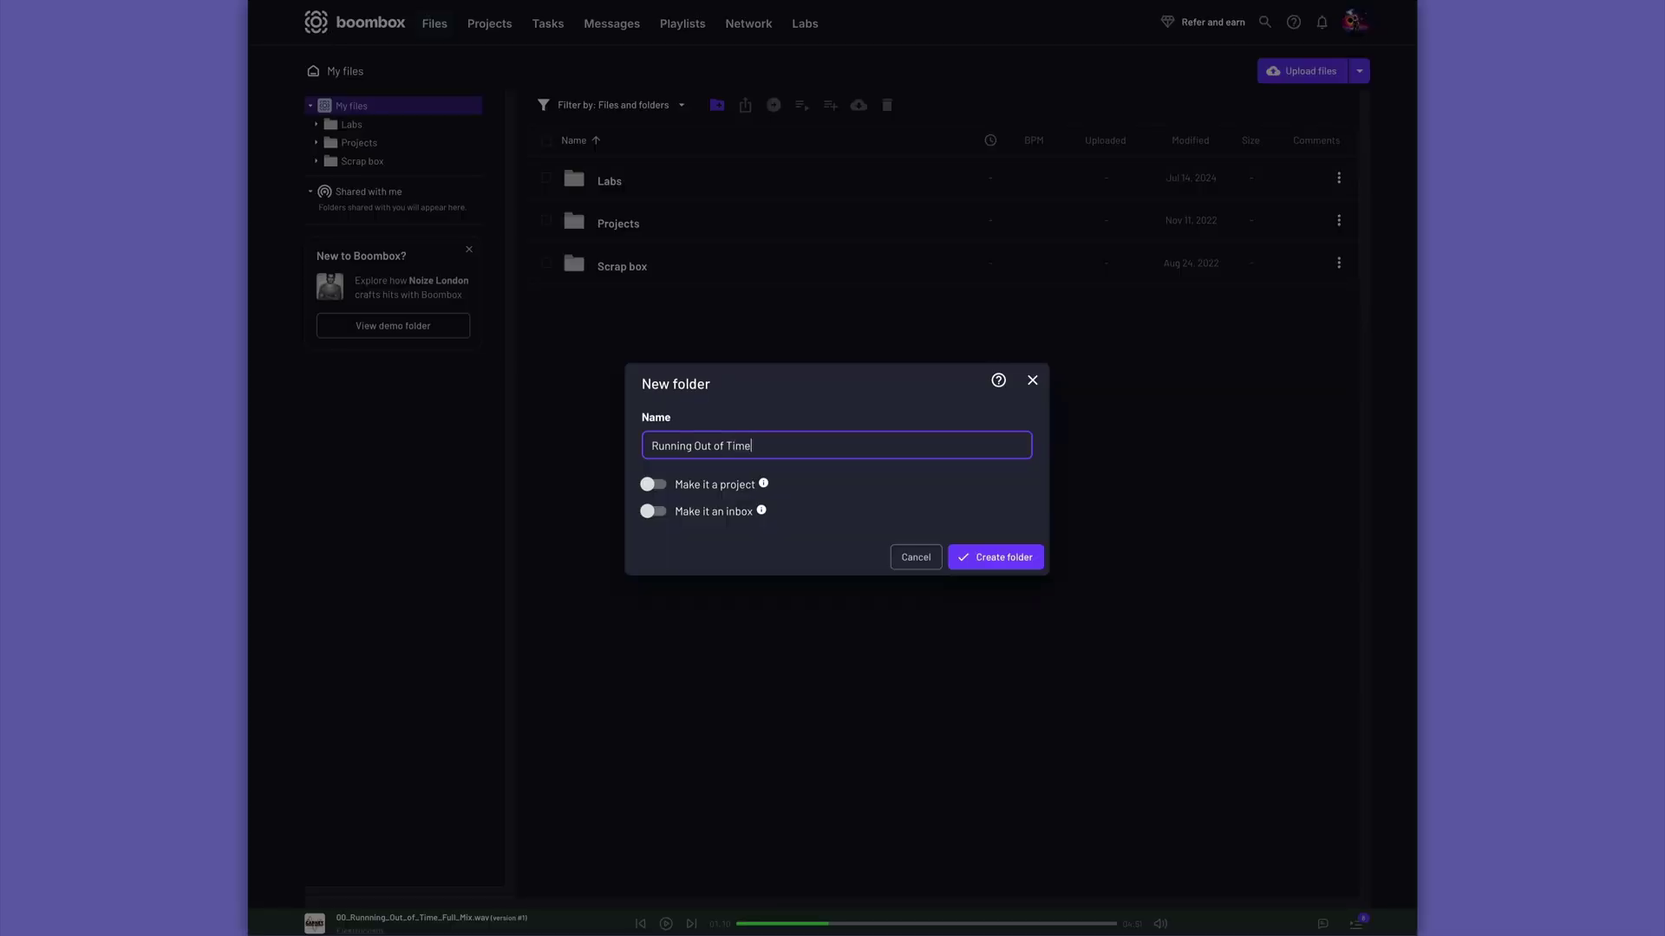
click(655, 511)
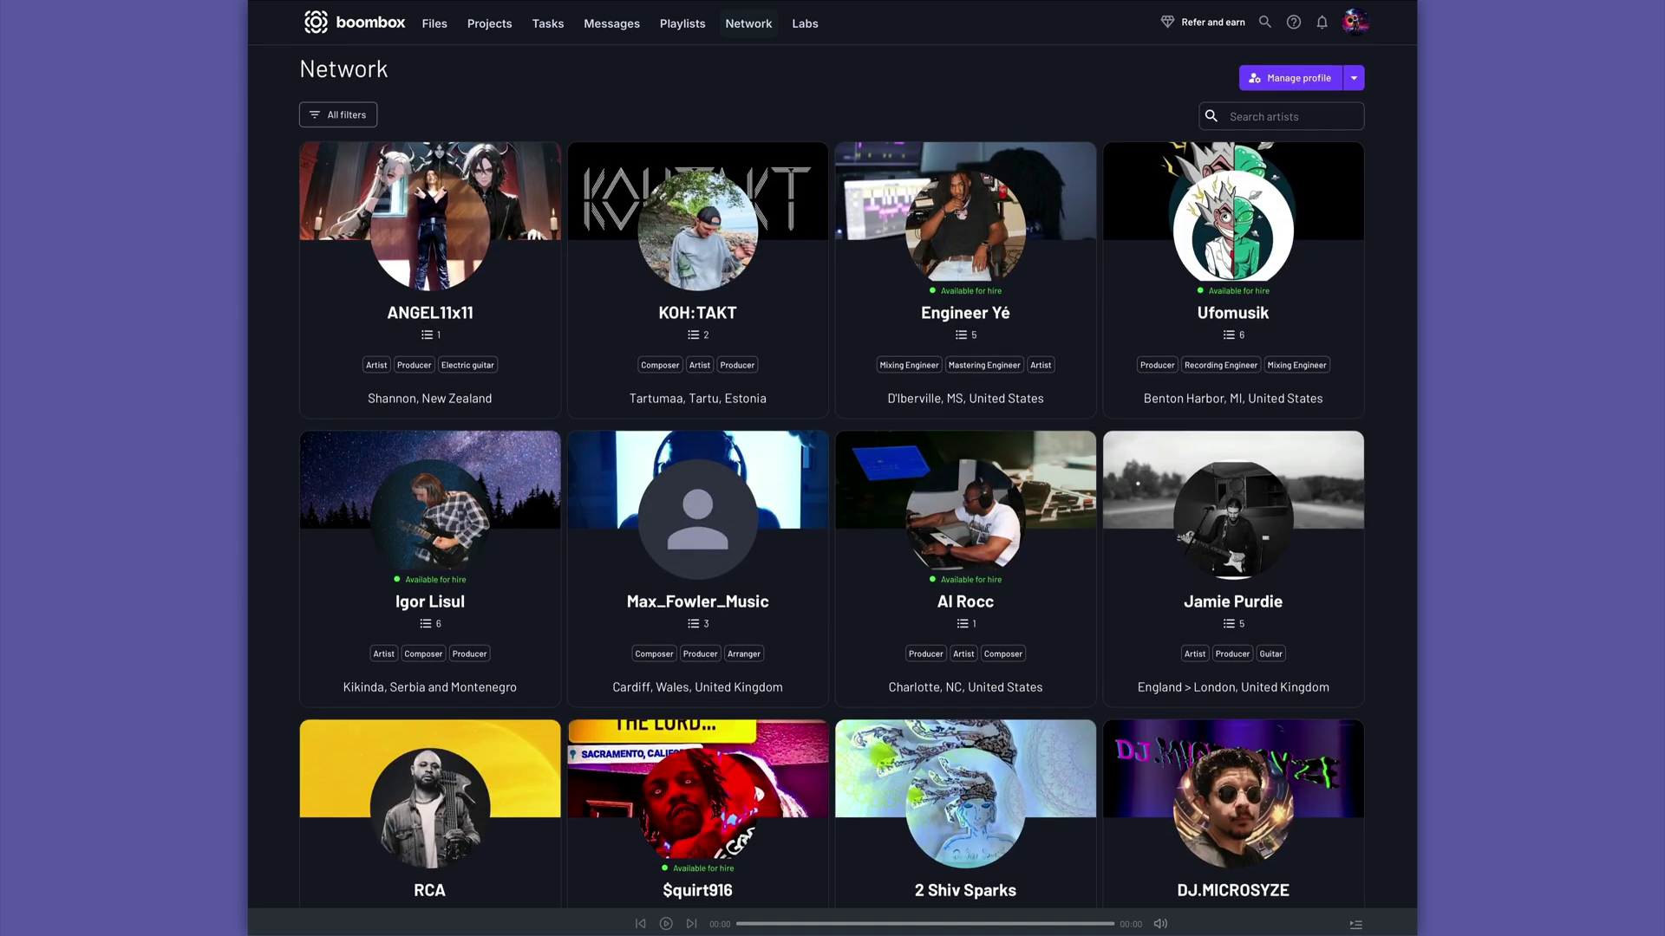
scroll(832, 476, down, 2)
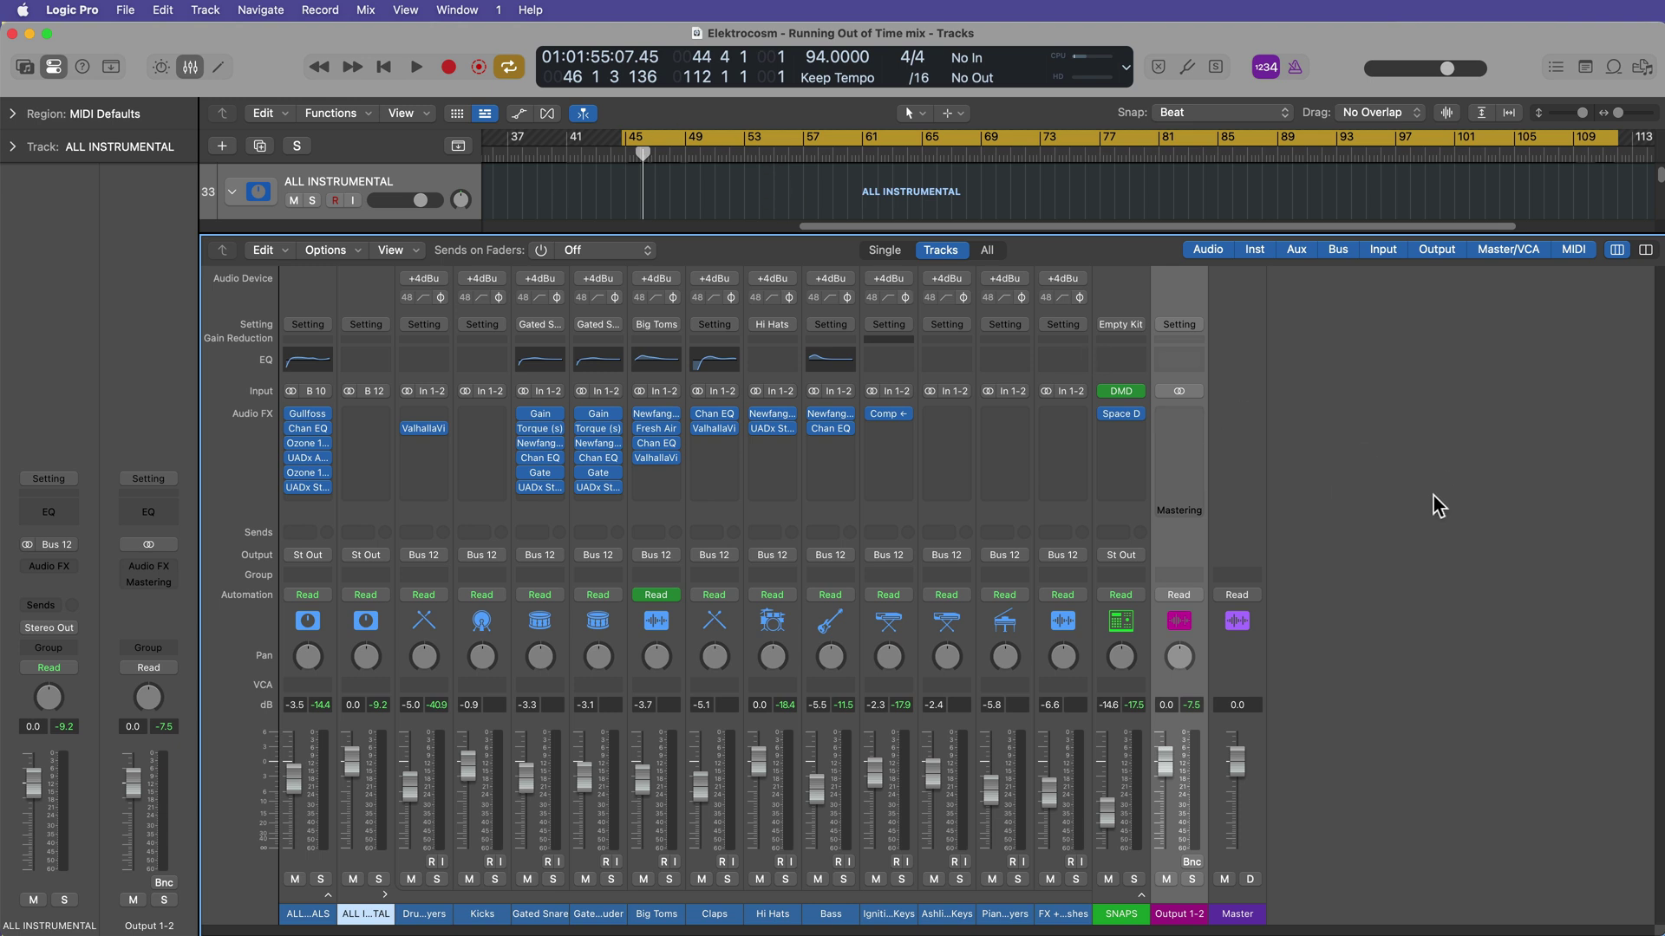
Play the mix and stop around bar 48, with Output 1-2 peaking at 1.2 dB.
key(space)
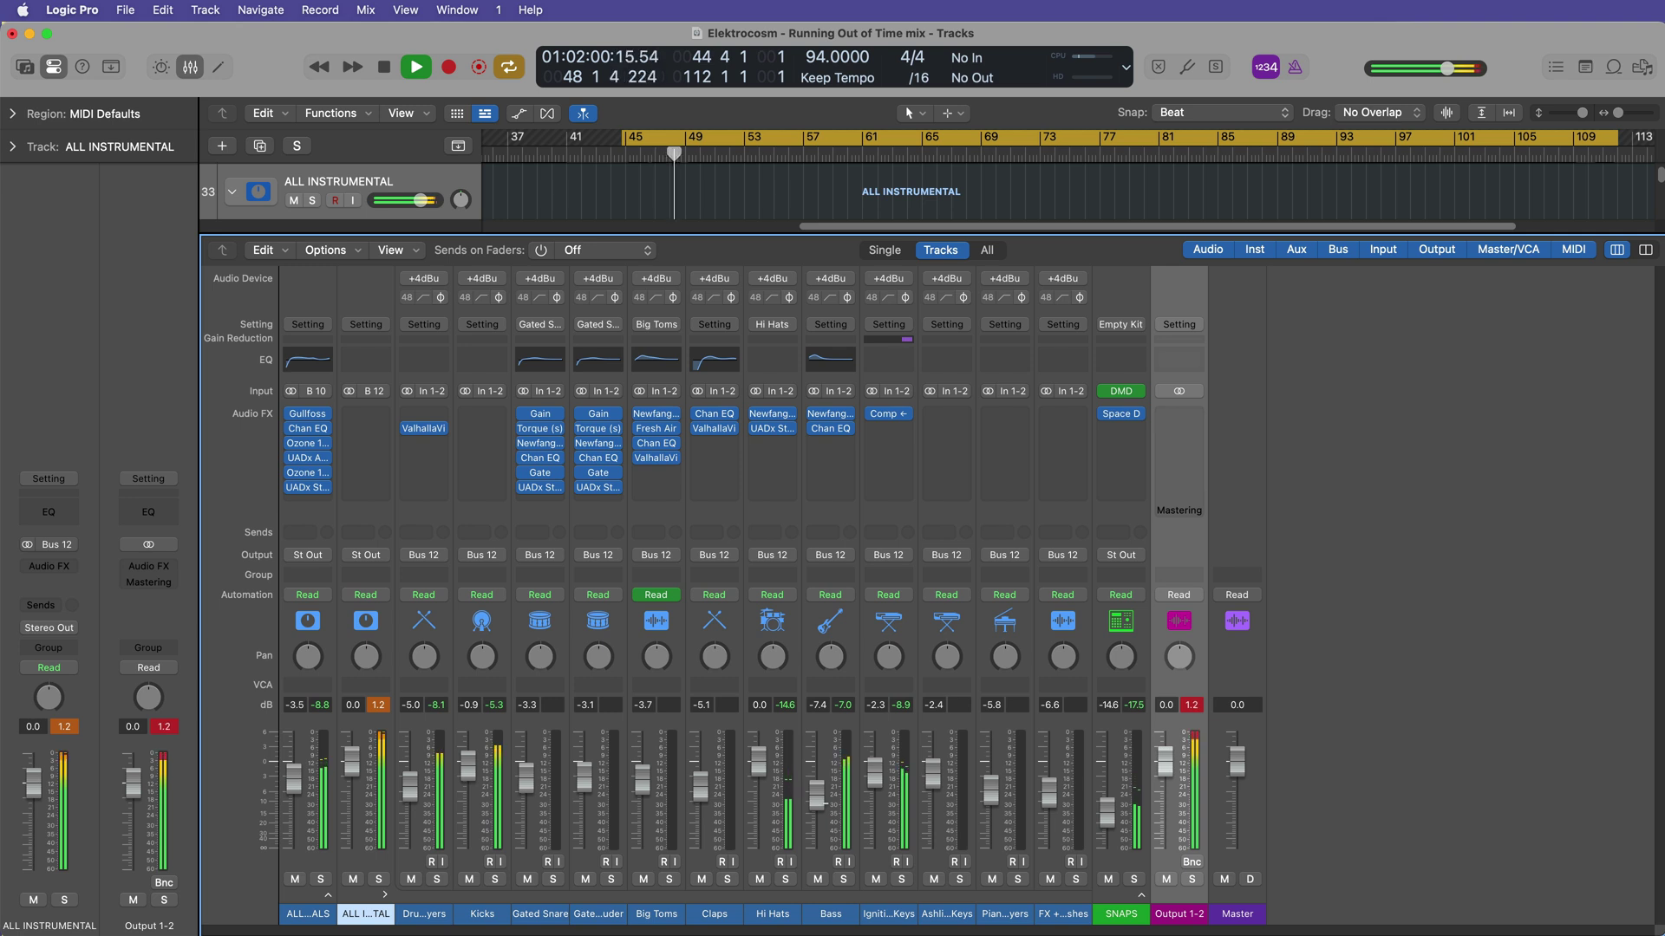
key(space)
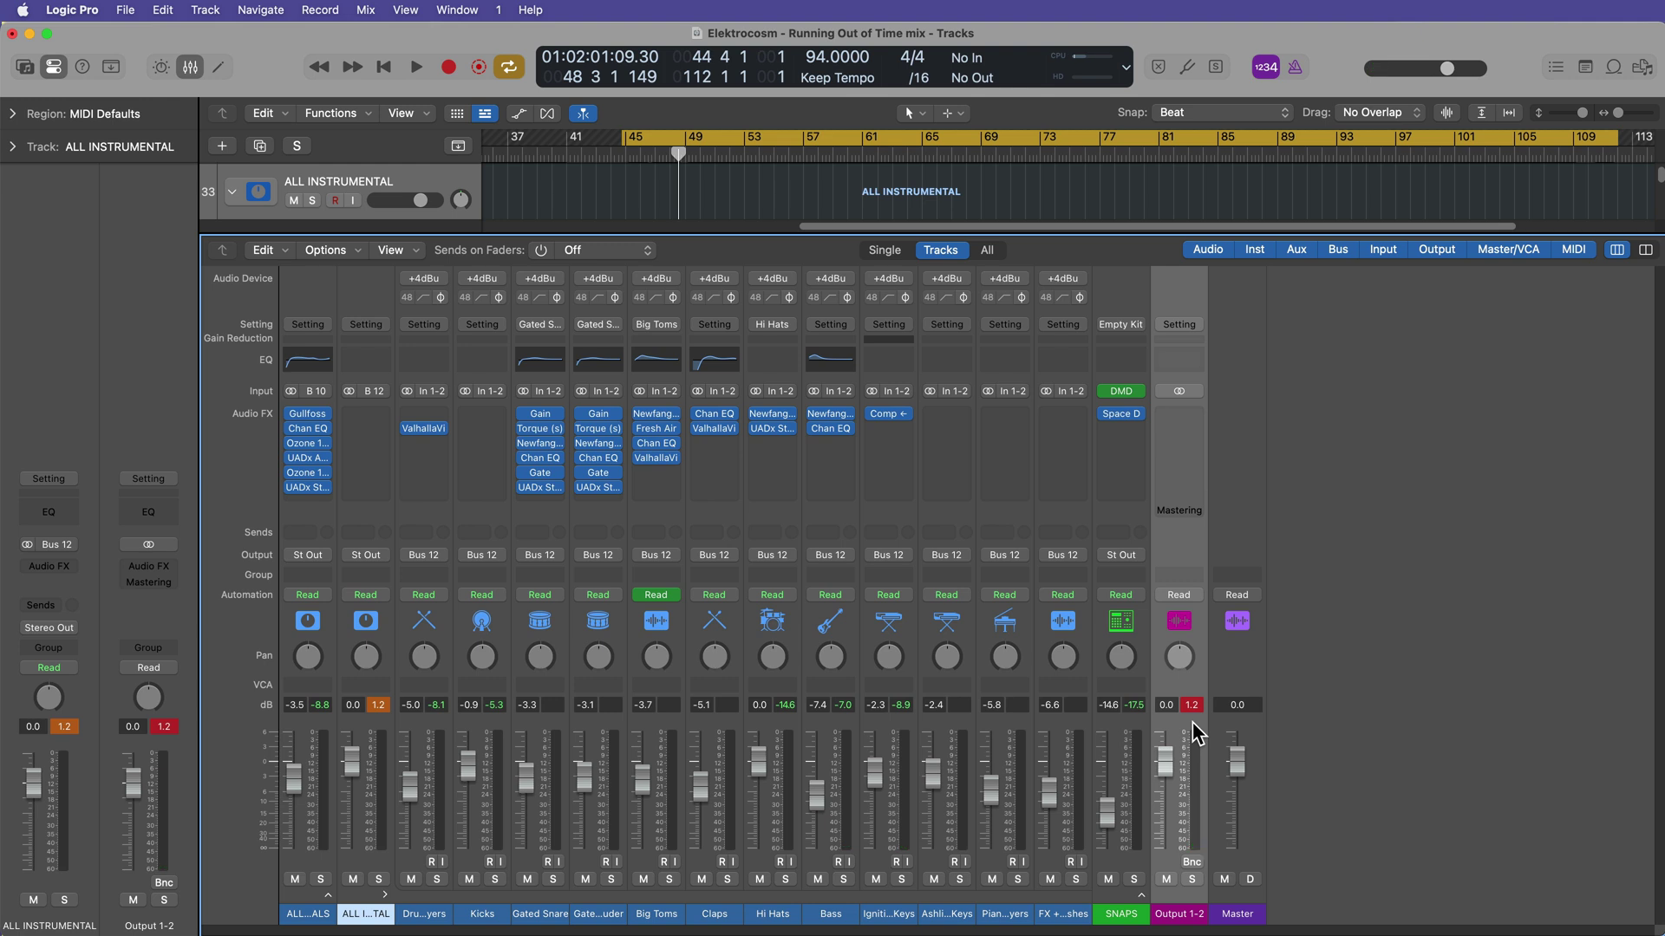
Insert a Utility > Gain > Stereo plug-in on Output 1-2 and set its gain to -6.9 dB.
click(1197, 415)
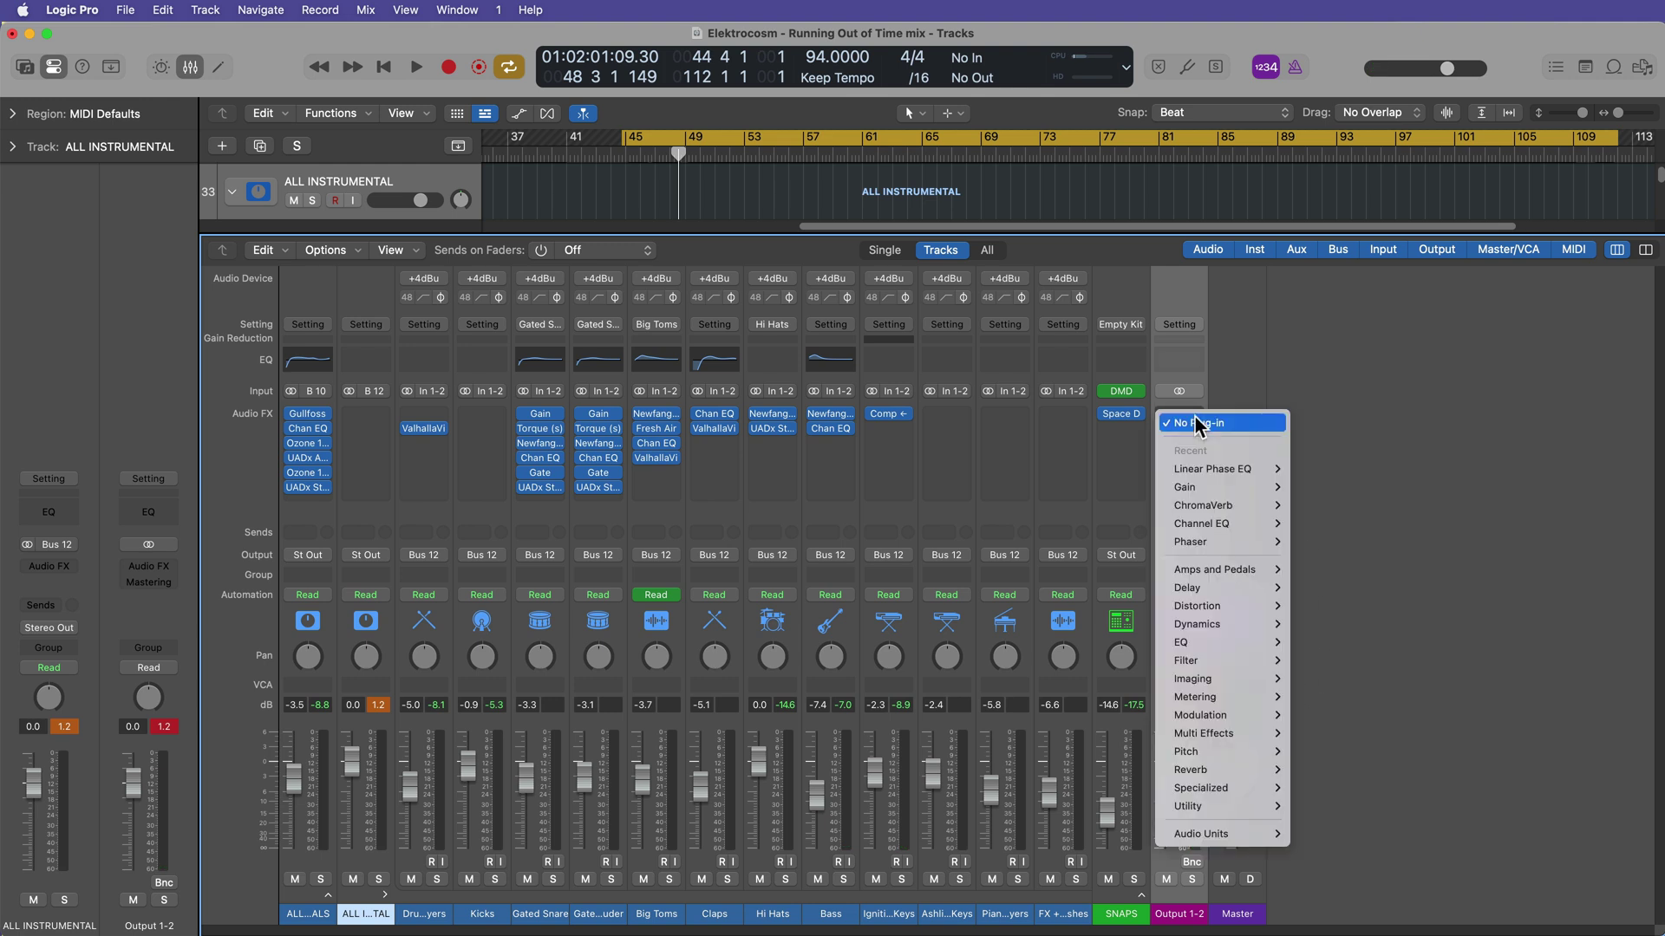
mouse_move(1259, 816)
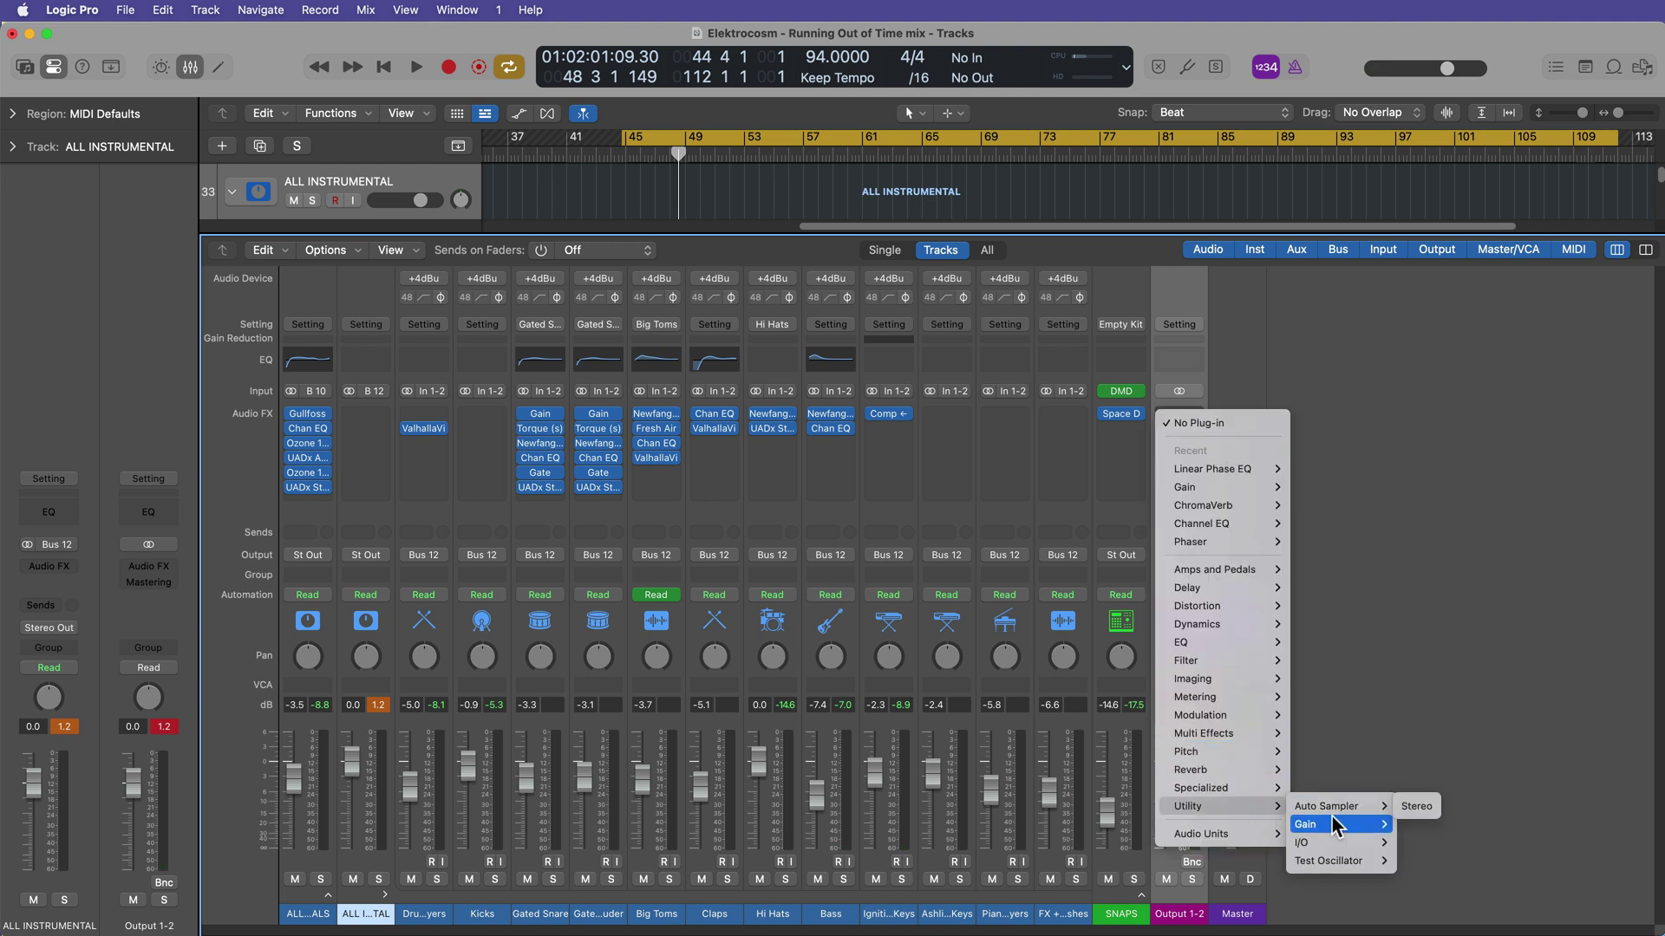
mouse_move(1331, 820)
click(1424, 827)
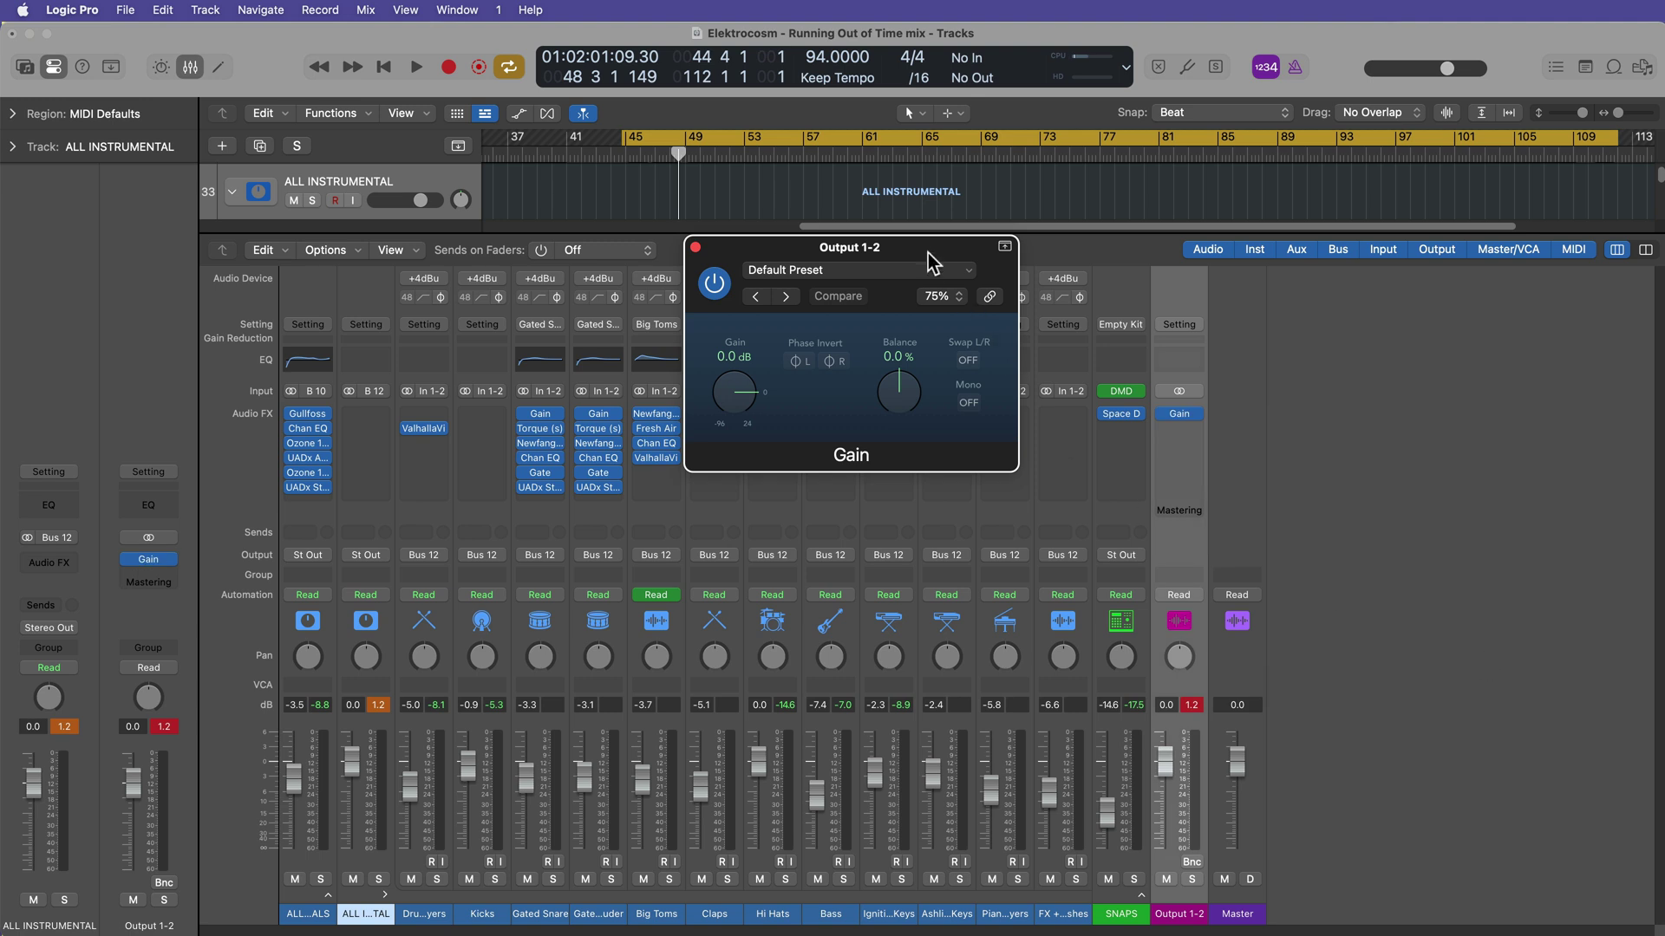
drag(928, 253, 1387, 404)
drag(1189, 544, 1179, 568)
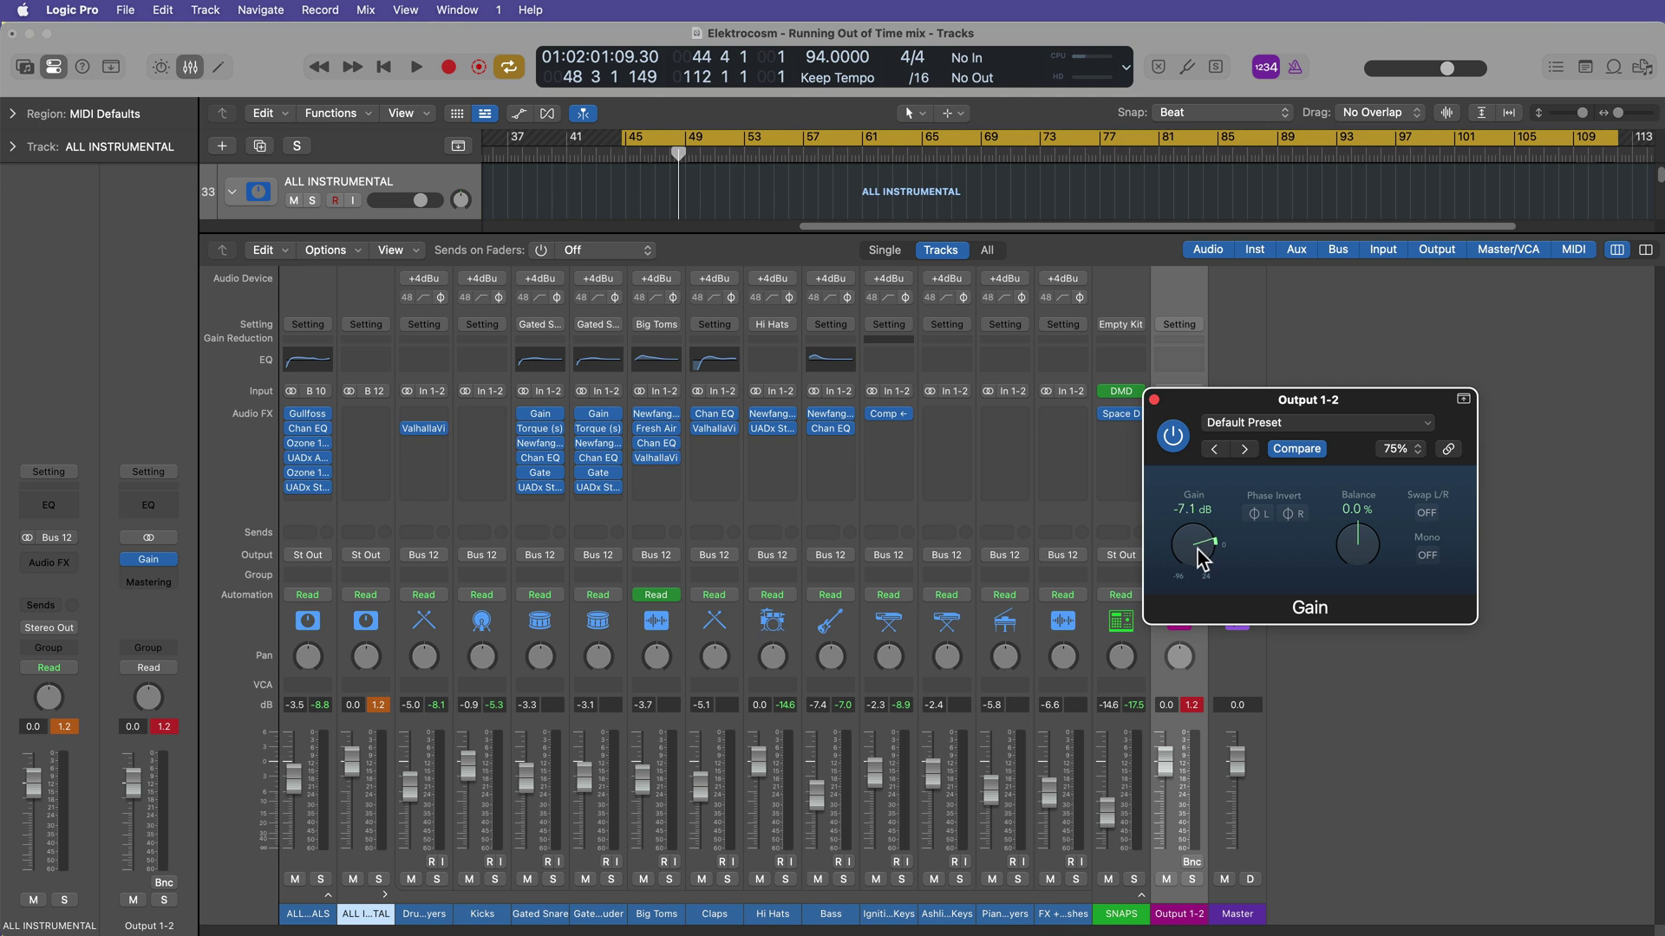
drag(1197, 549, 1197, 548)
Close the Gain plug-in window and dismiss the Output 1-2 plug-in menu unchanged.
click(1152, 402)
click(1198, 413)
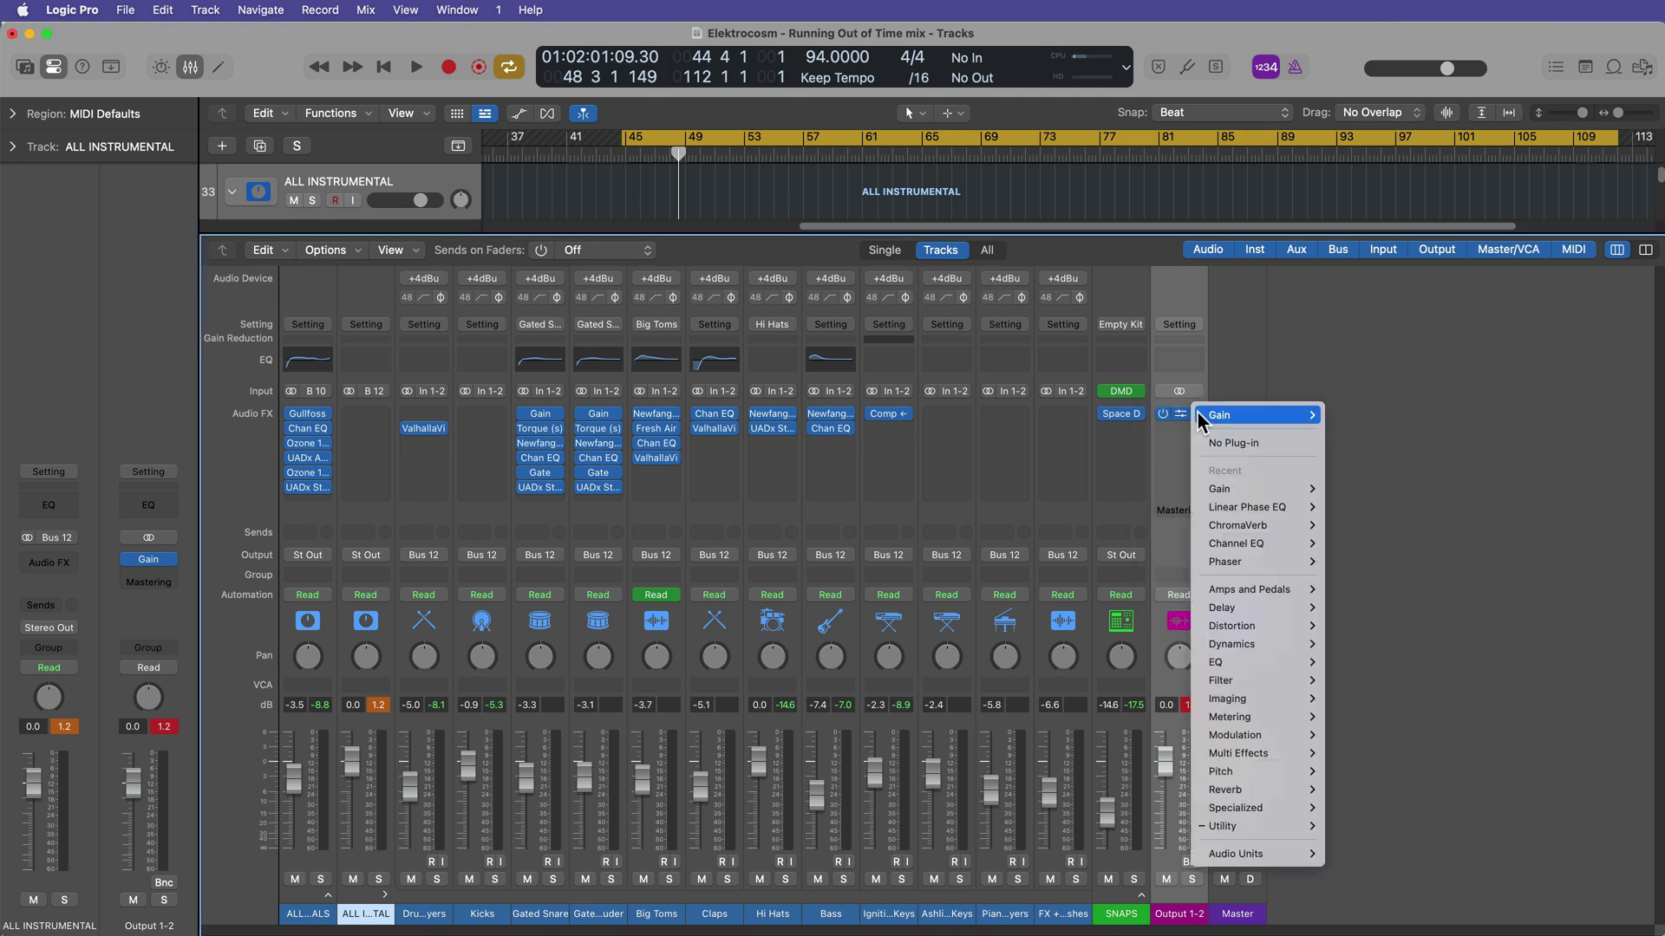
click(1418, 576)
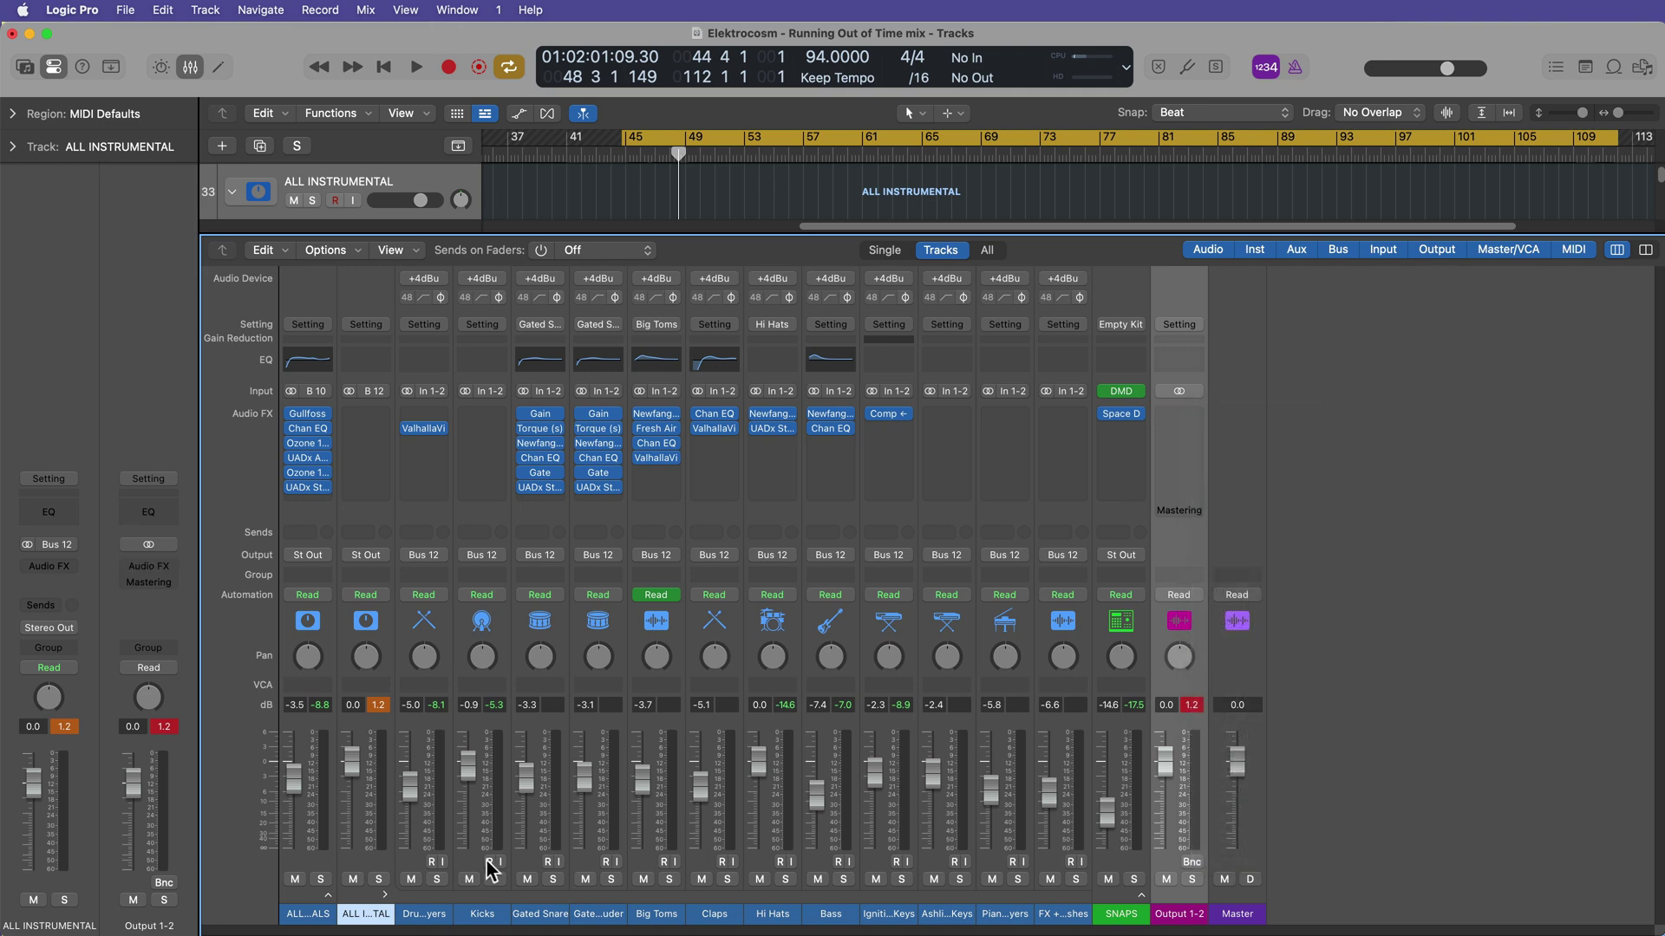
Select the SNAPS and ALL VOCALS channels and clear the peak readouts.
click(386, 895)
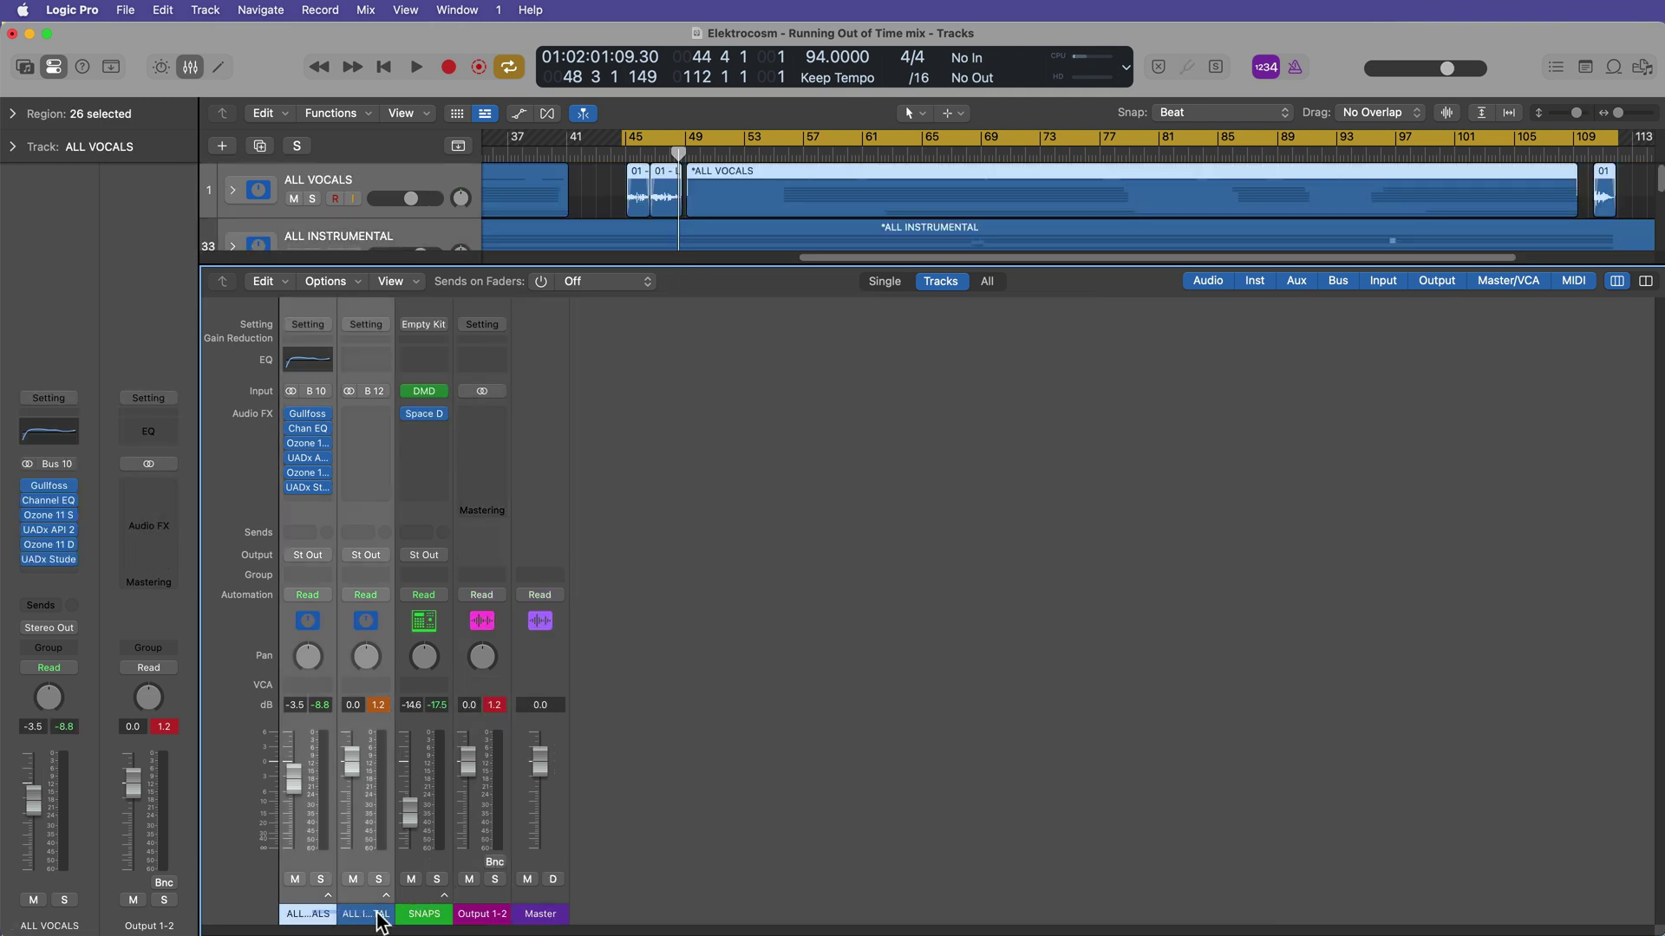
click(396, 914)
alt+click(373, 705)
click(317, 910)
click(411, 890)
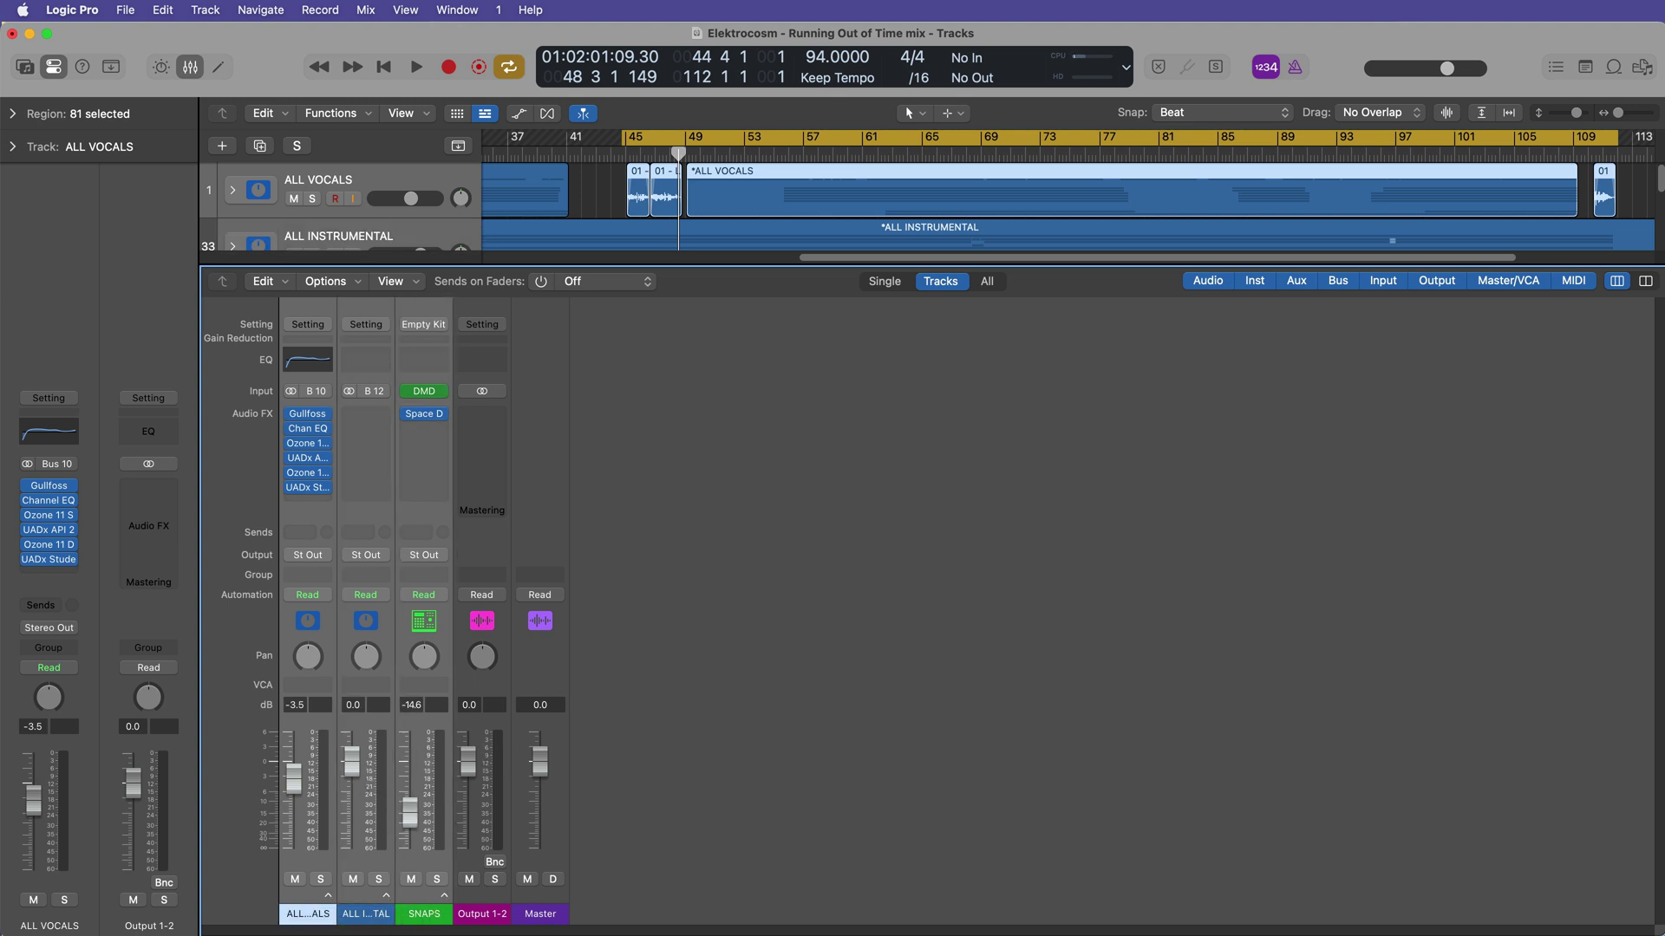
click(315, 917)
Expand and collapse the ALL VOCALS, ALL INSTRUMENTAL and SNAPS stacks, ending on ALL VOCALS.
click(328, 896)
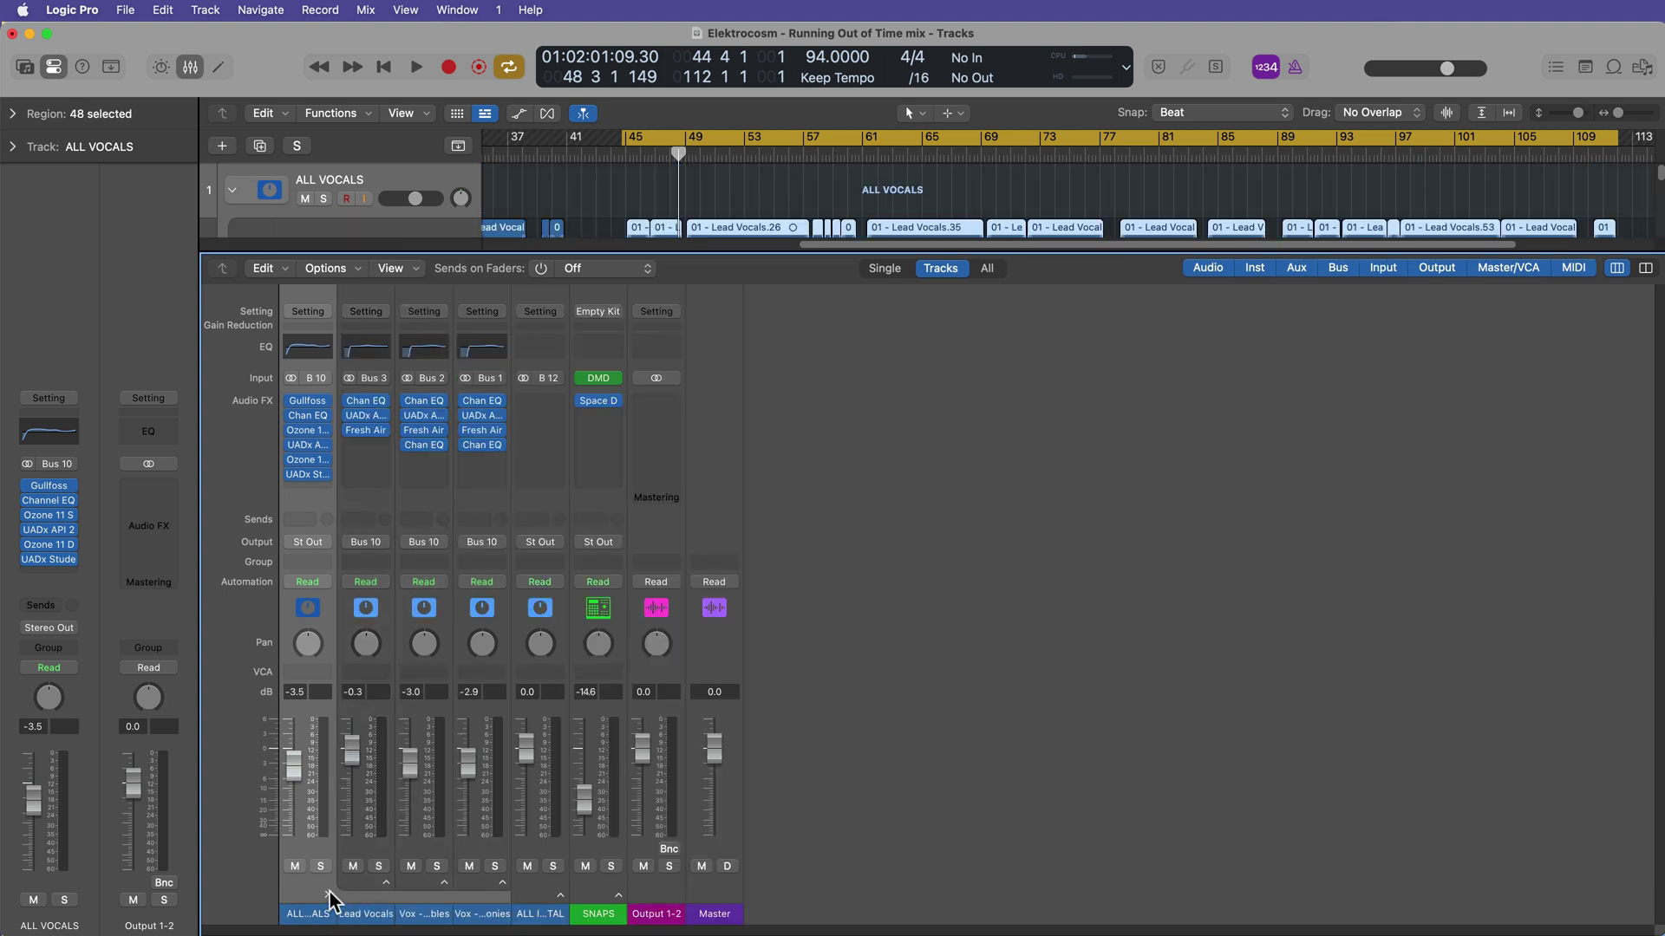
click(328, 896)
click(383, 895)
click(387, 893)
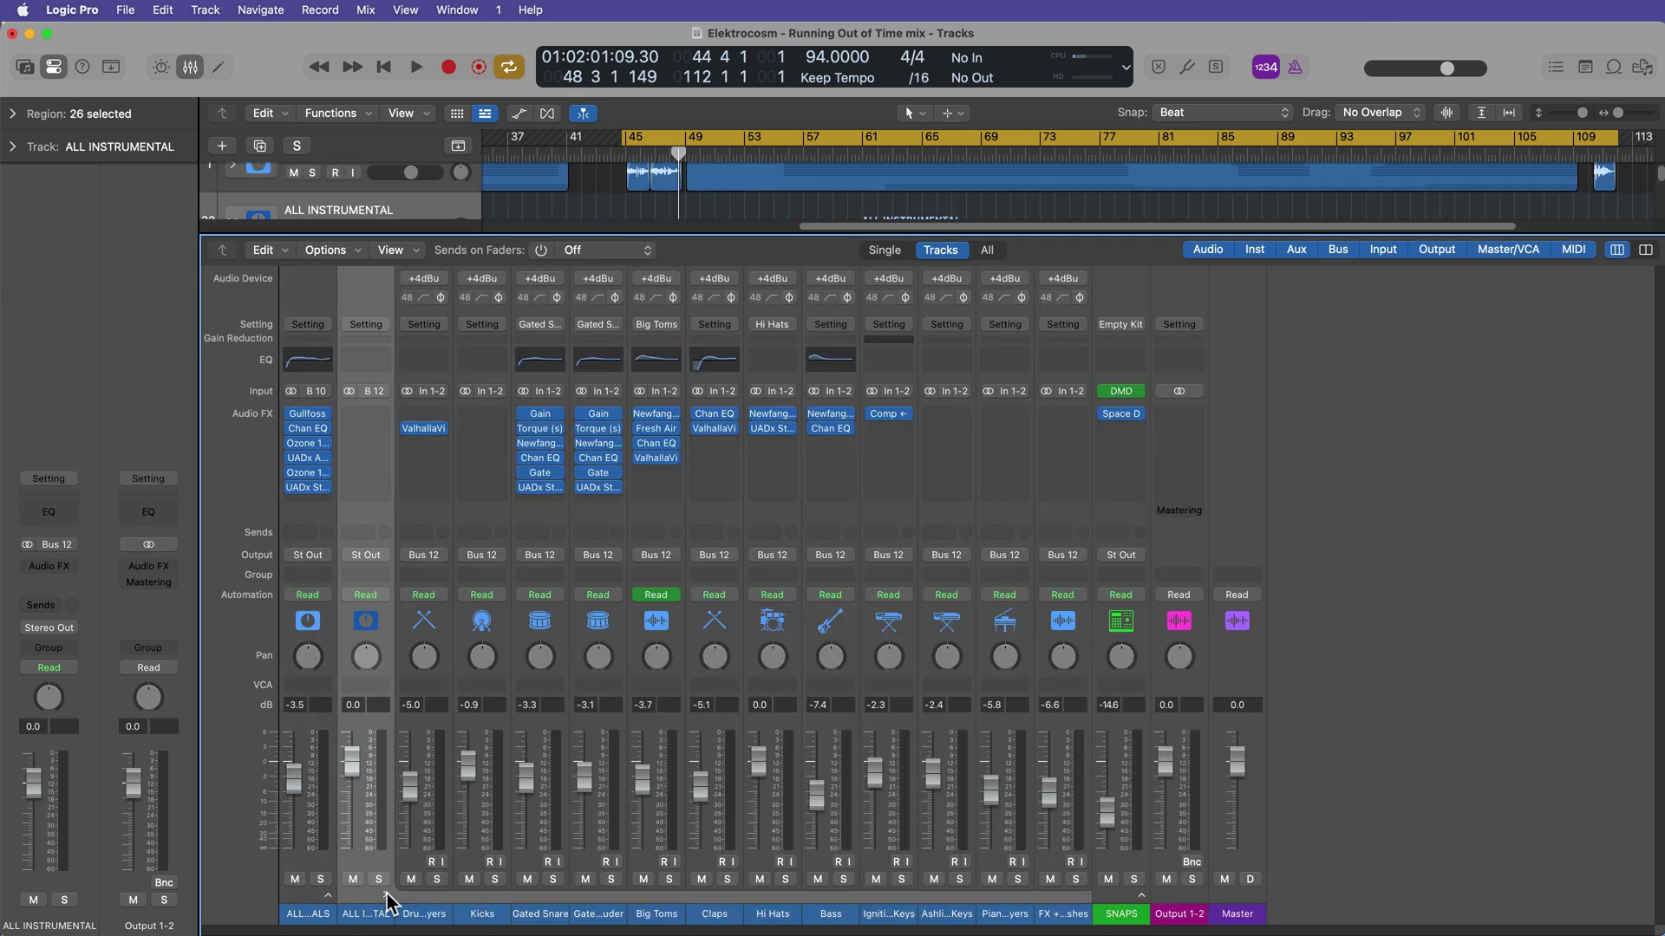
click(386, 893)
click(444, 897)
click(448, 893)
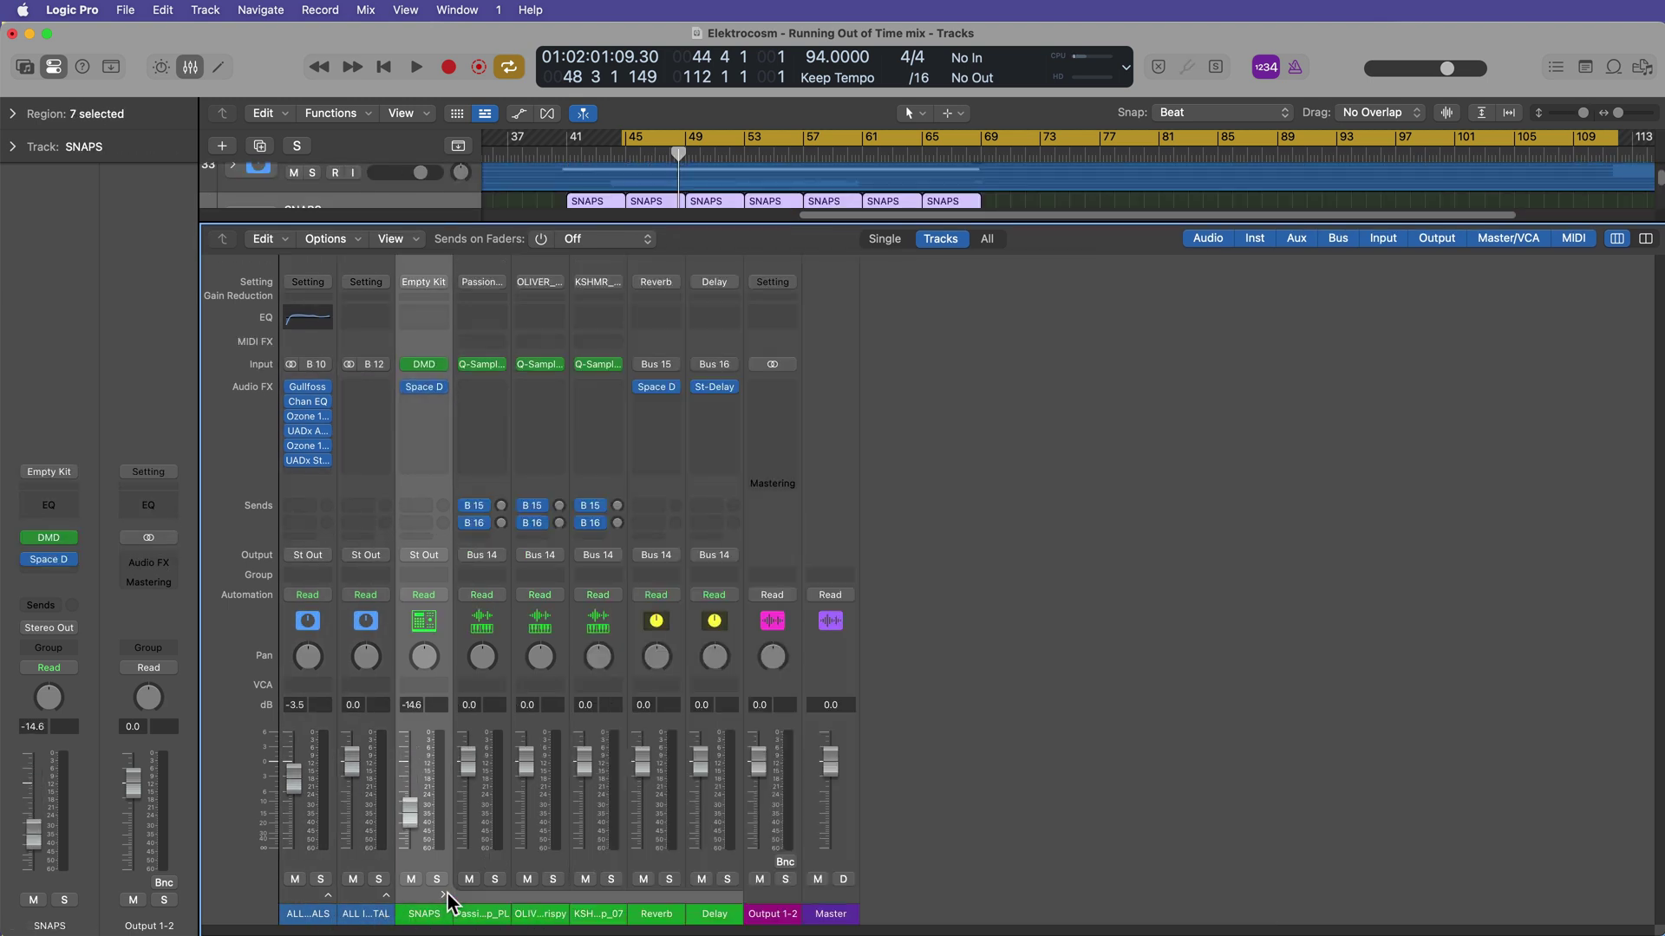
click(444, 895)
click(327, 912)
During playback, pull the grouped channel levels down about 3.6 dB, clearing peaks between moves.
key(space)
drag(357, 778, 357, 788)
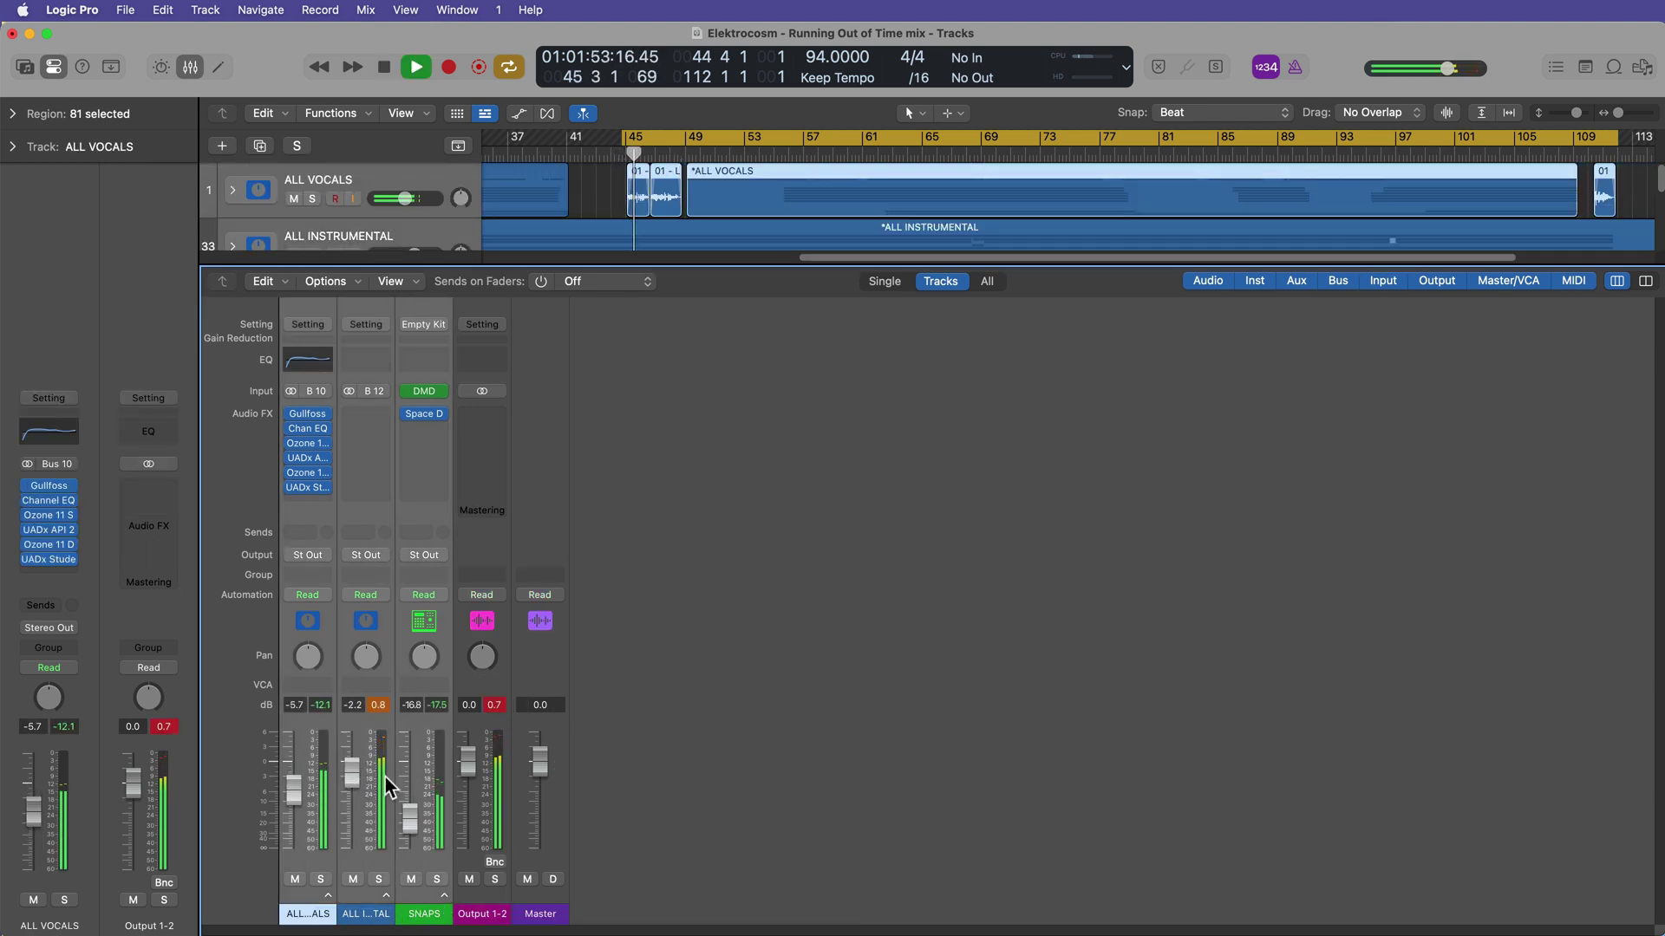
click(494, 705)
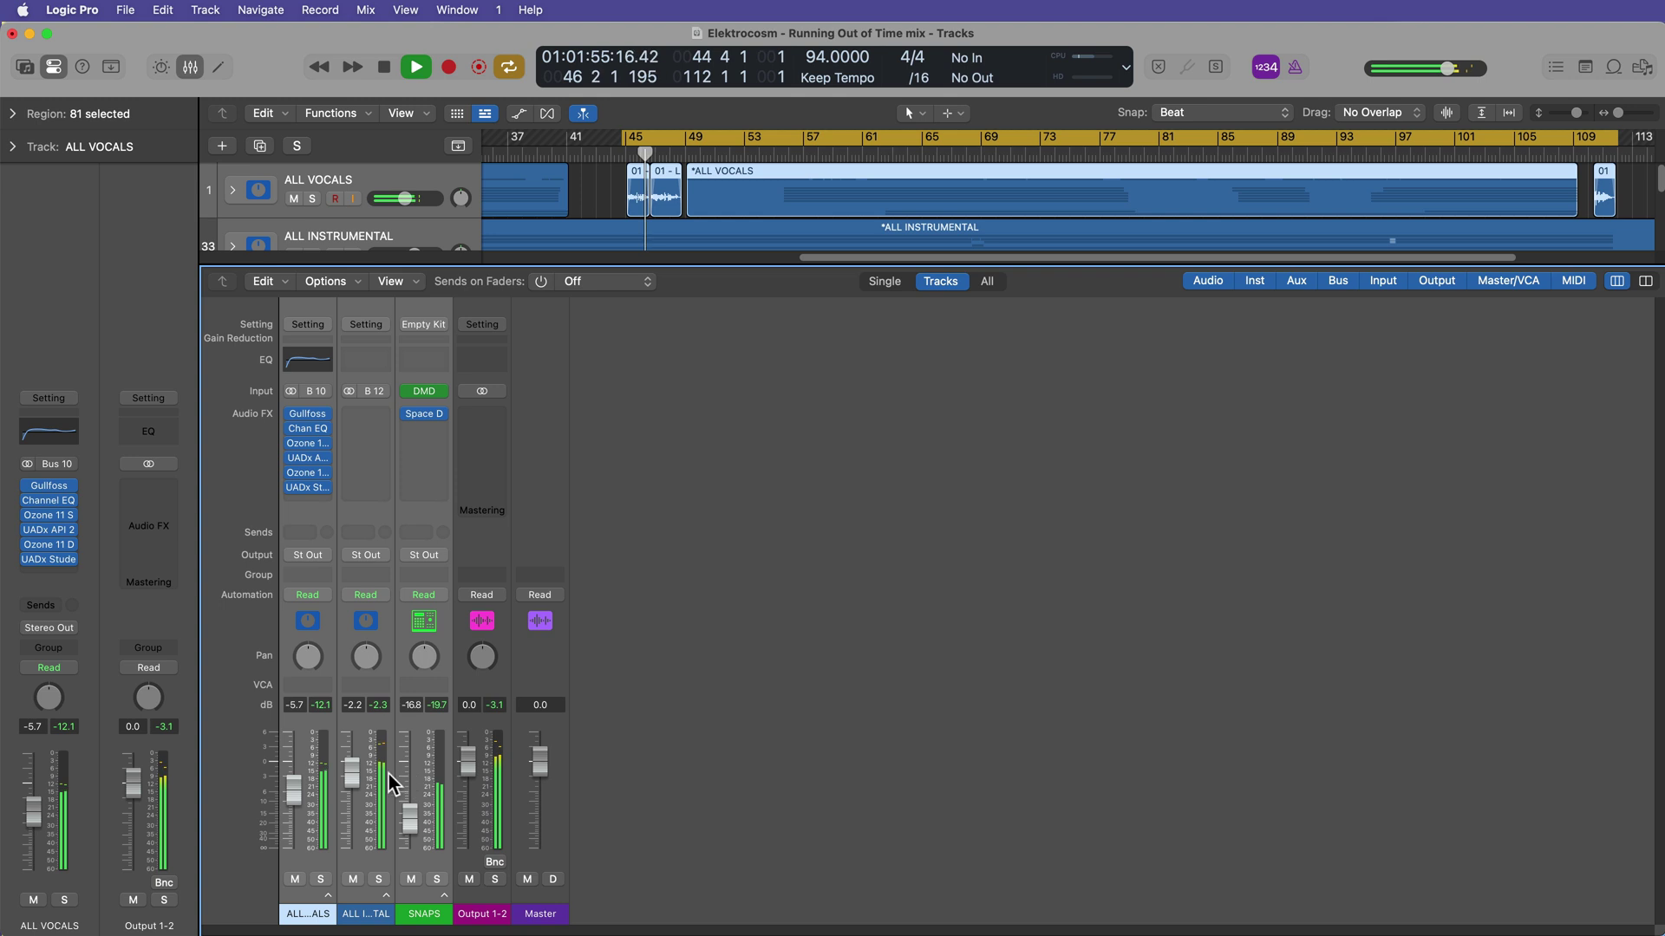
drag(358, 788, 358, 792)
click(503, 702)
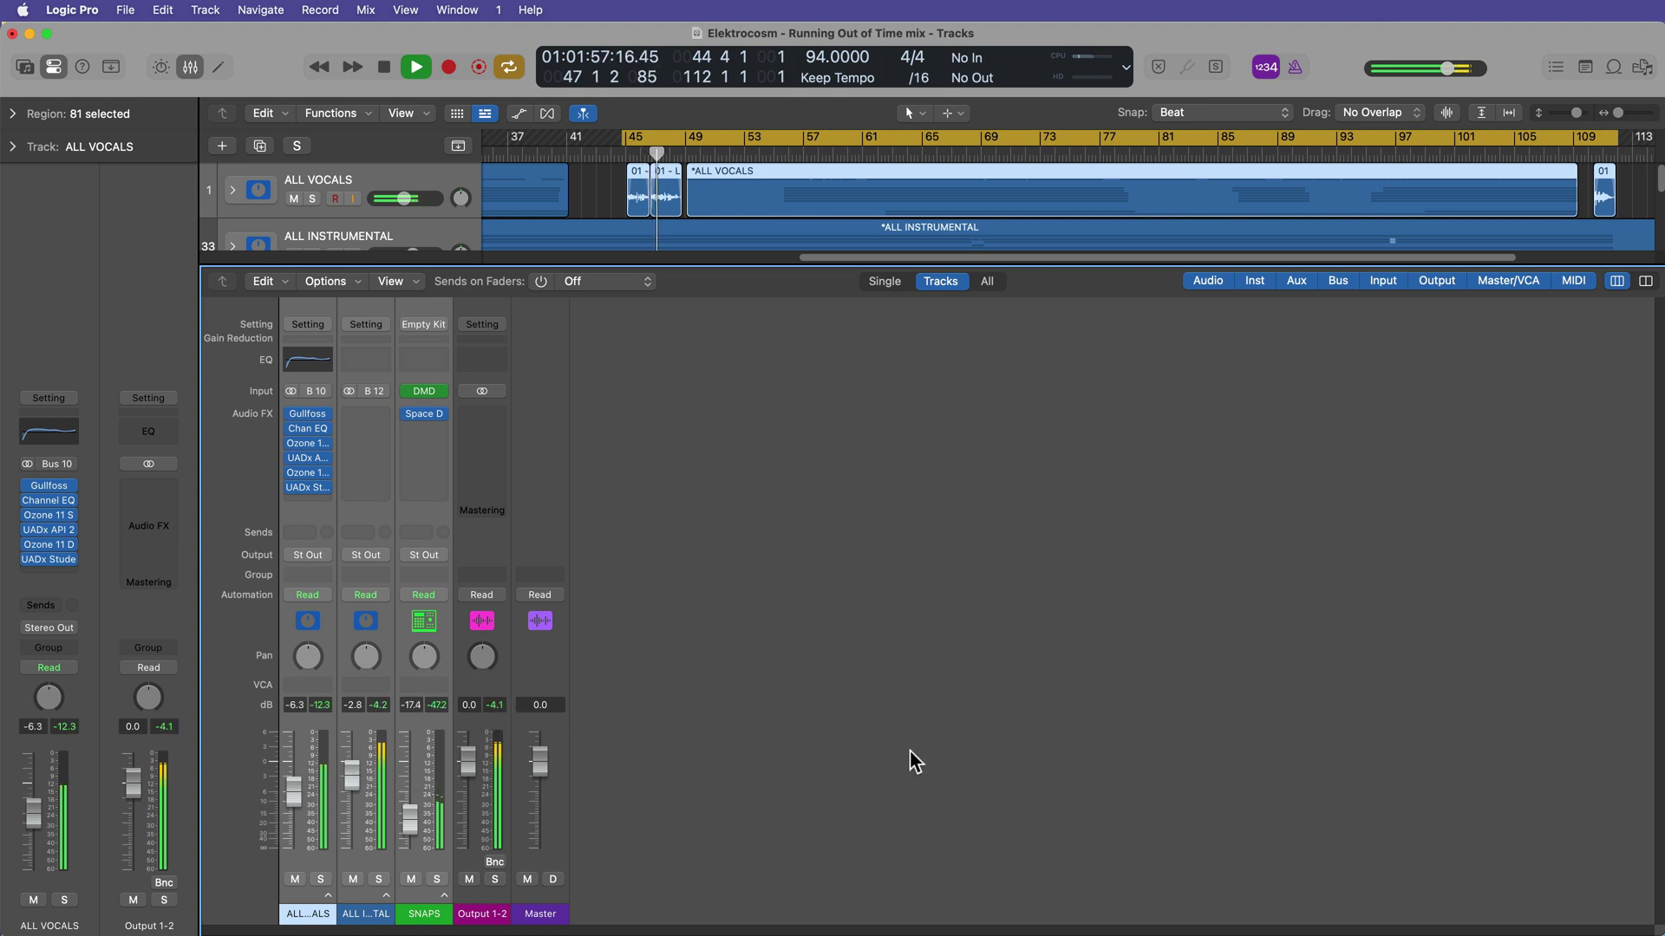
drag(352, 776, 352, 782)
click(490, 707)
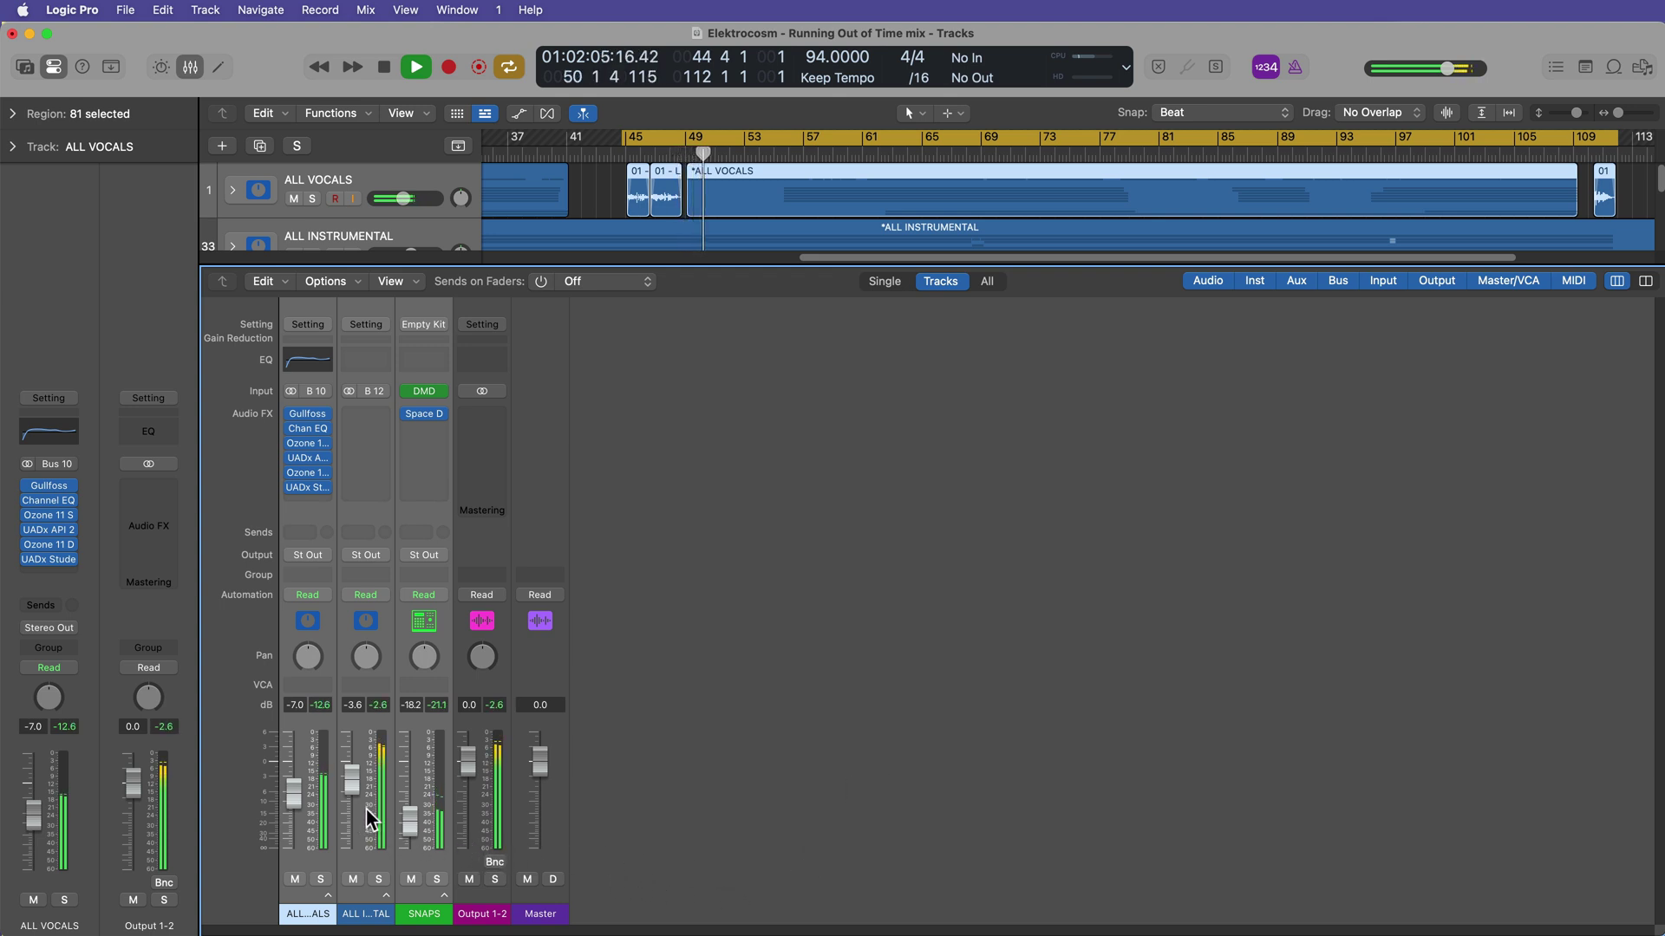
Stop playback, clear the peak readouts, and select the Output 1-2 master channel.
key(space)
click(496, 706)
click(491, 706)
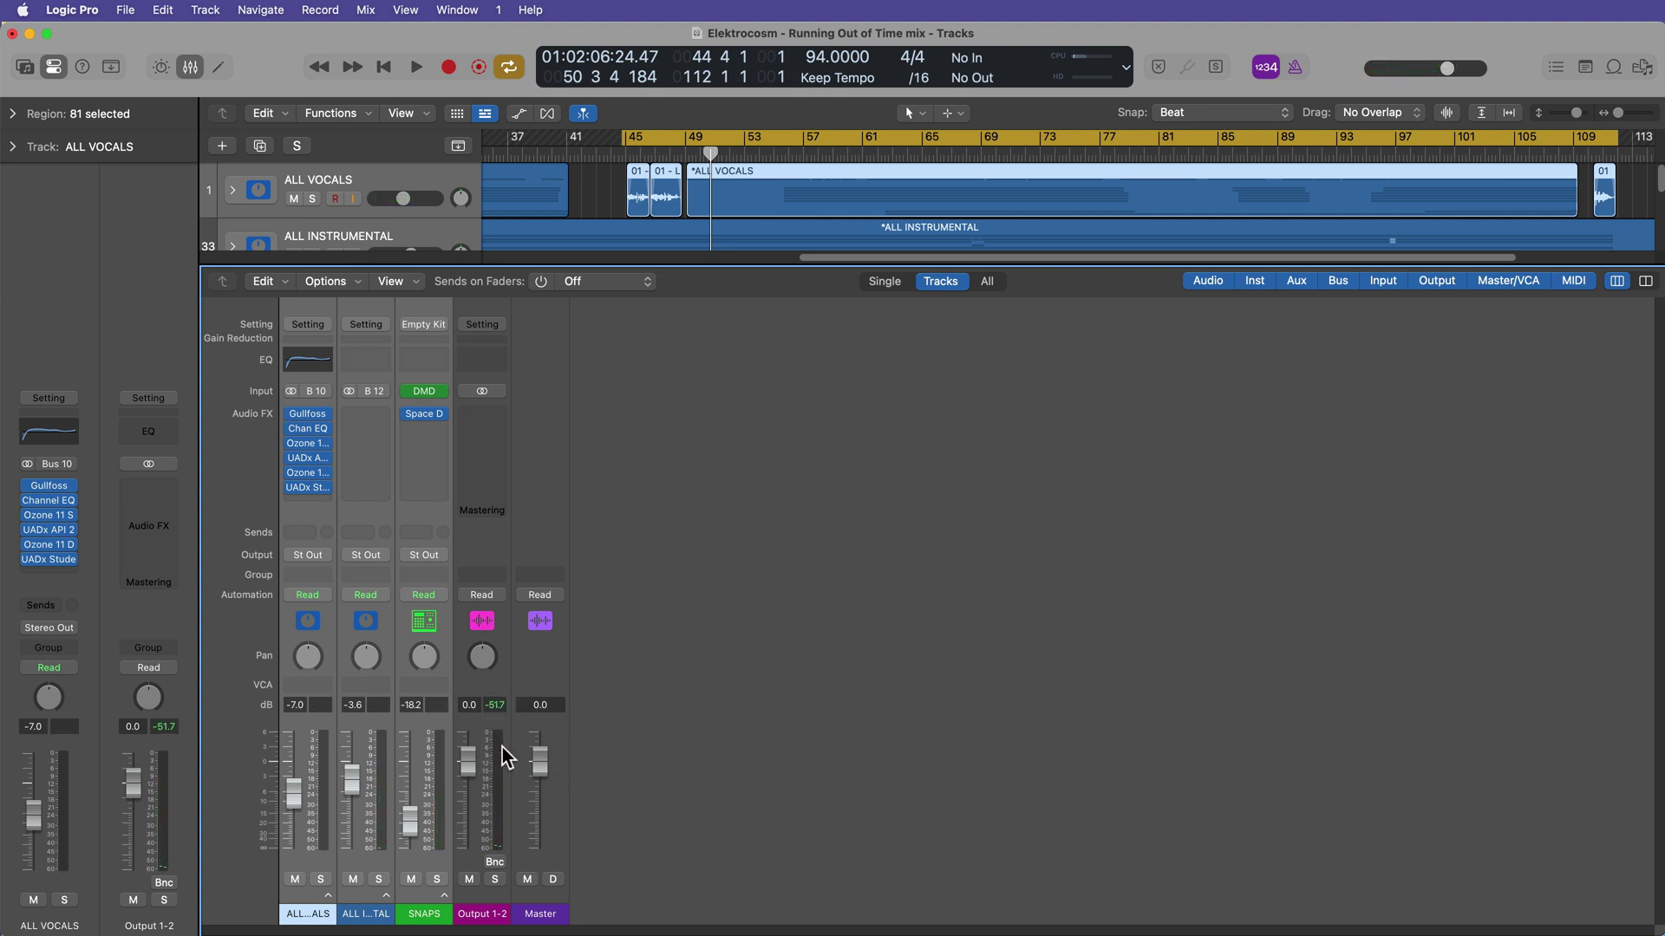
click(387, 895)
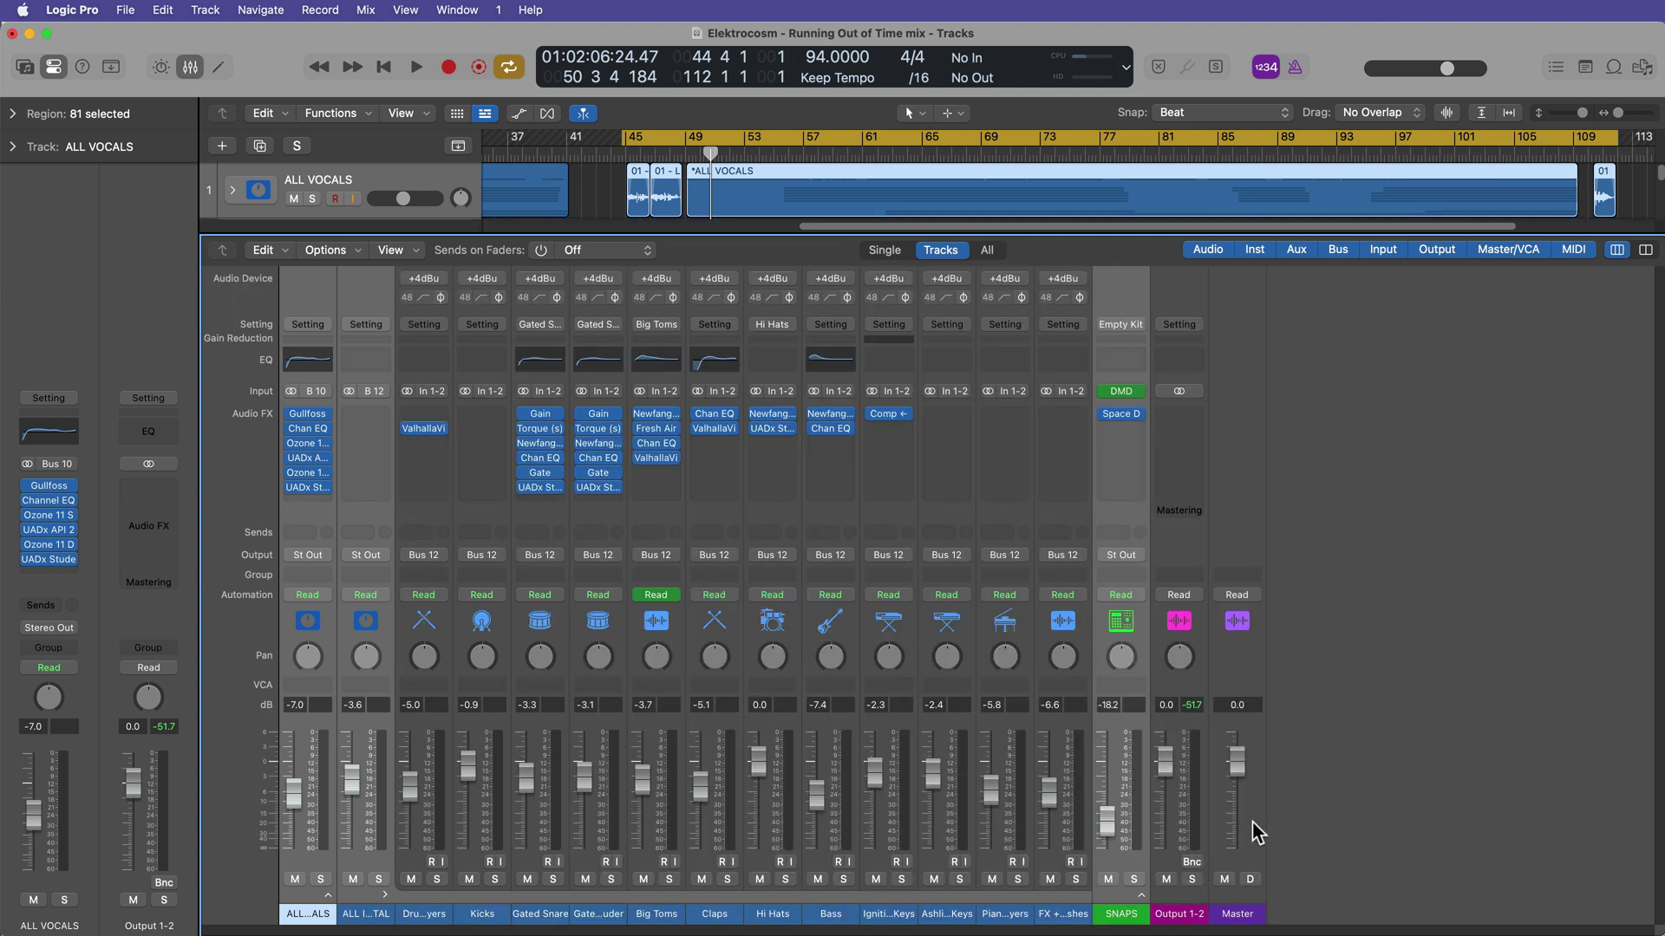
click(1193, 915)
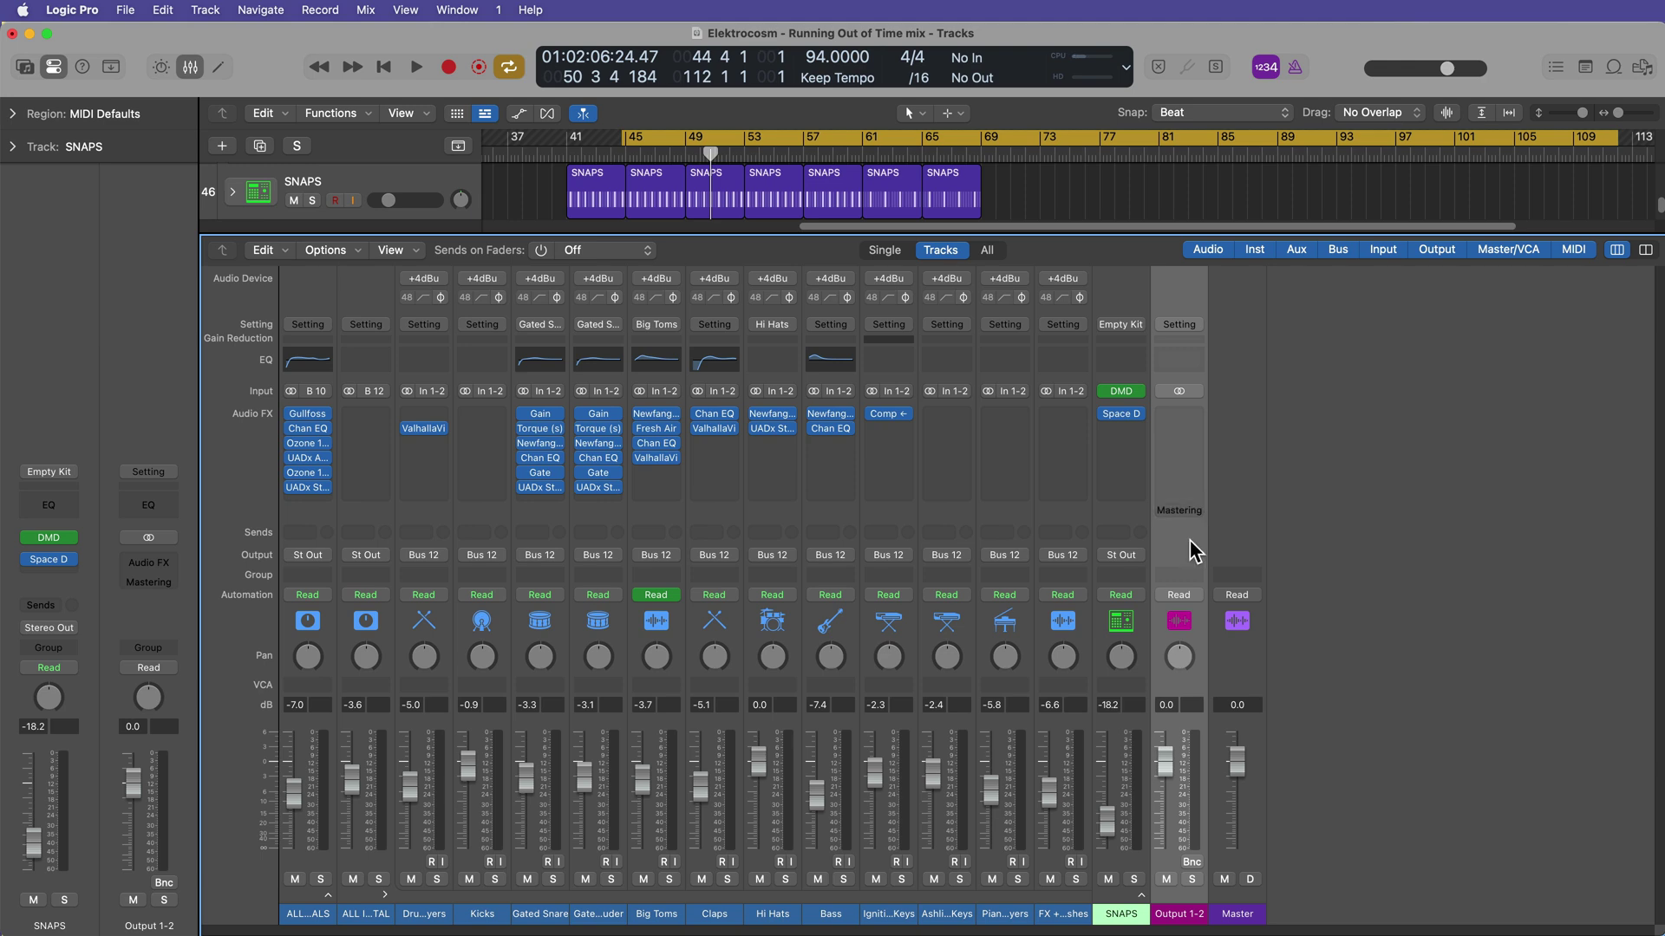
Hide the mixer, fit the whole arrangement in view, and mark a rough loop around bars 97–106.
key(x)
key(c)
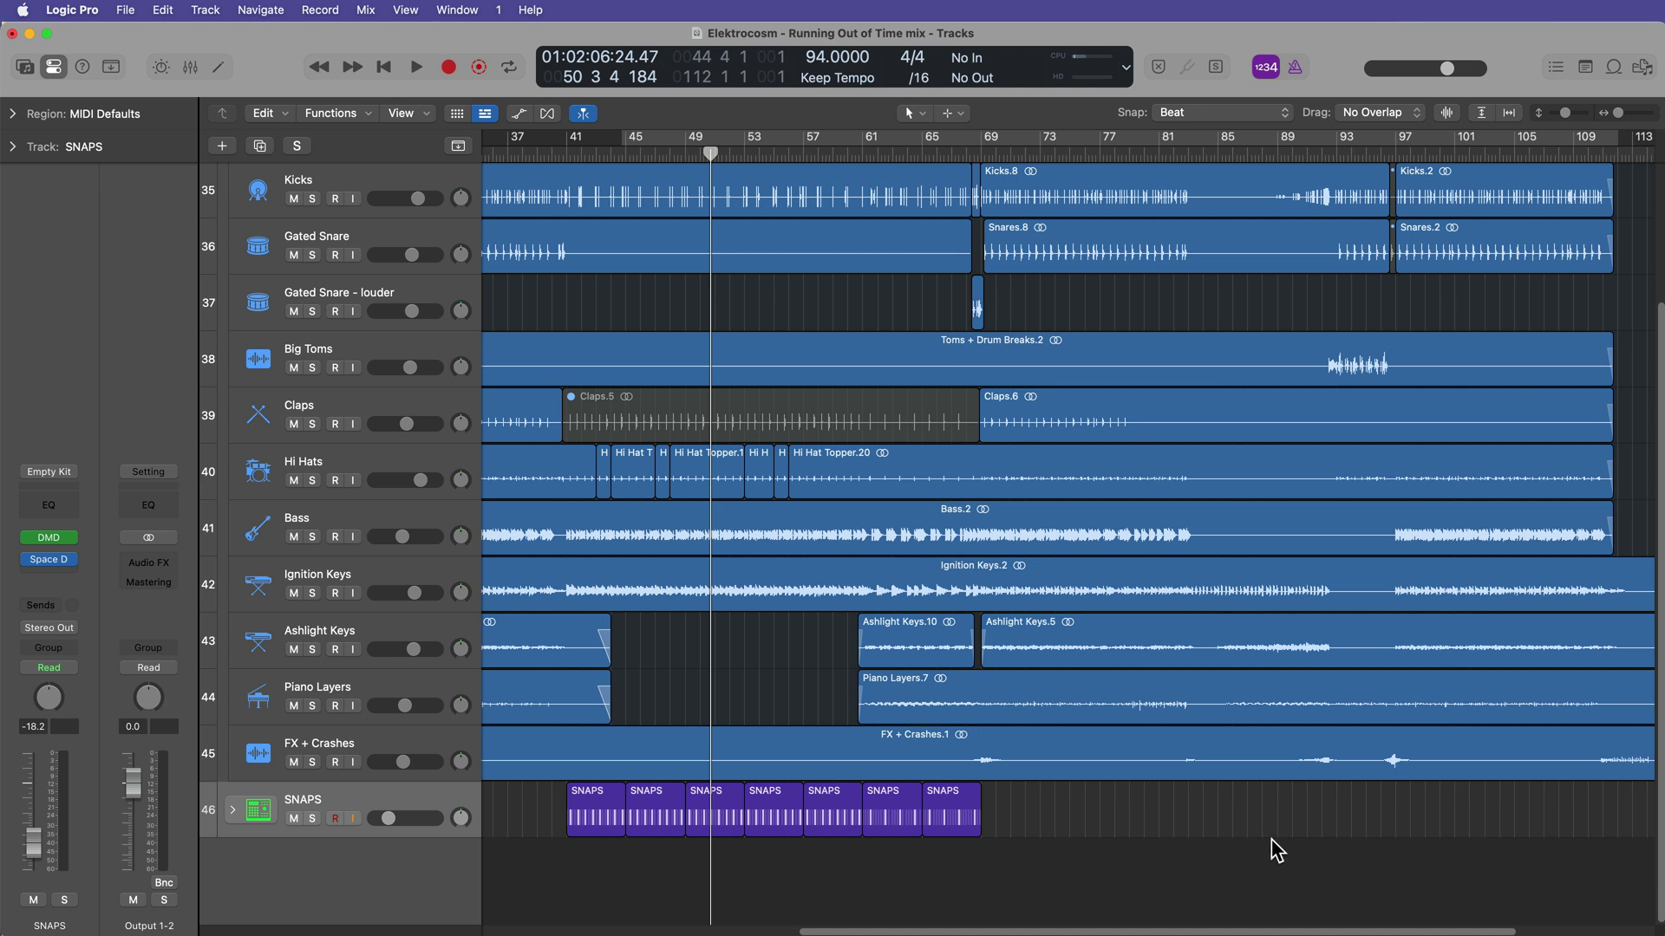
key(z)
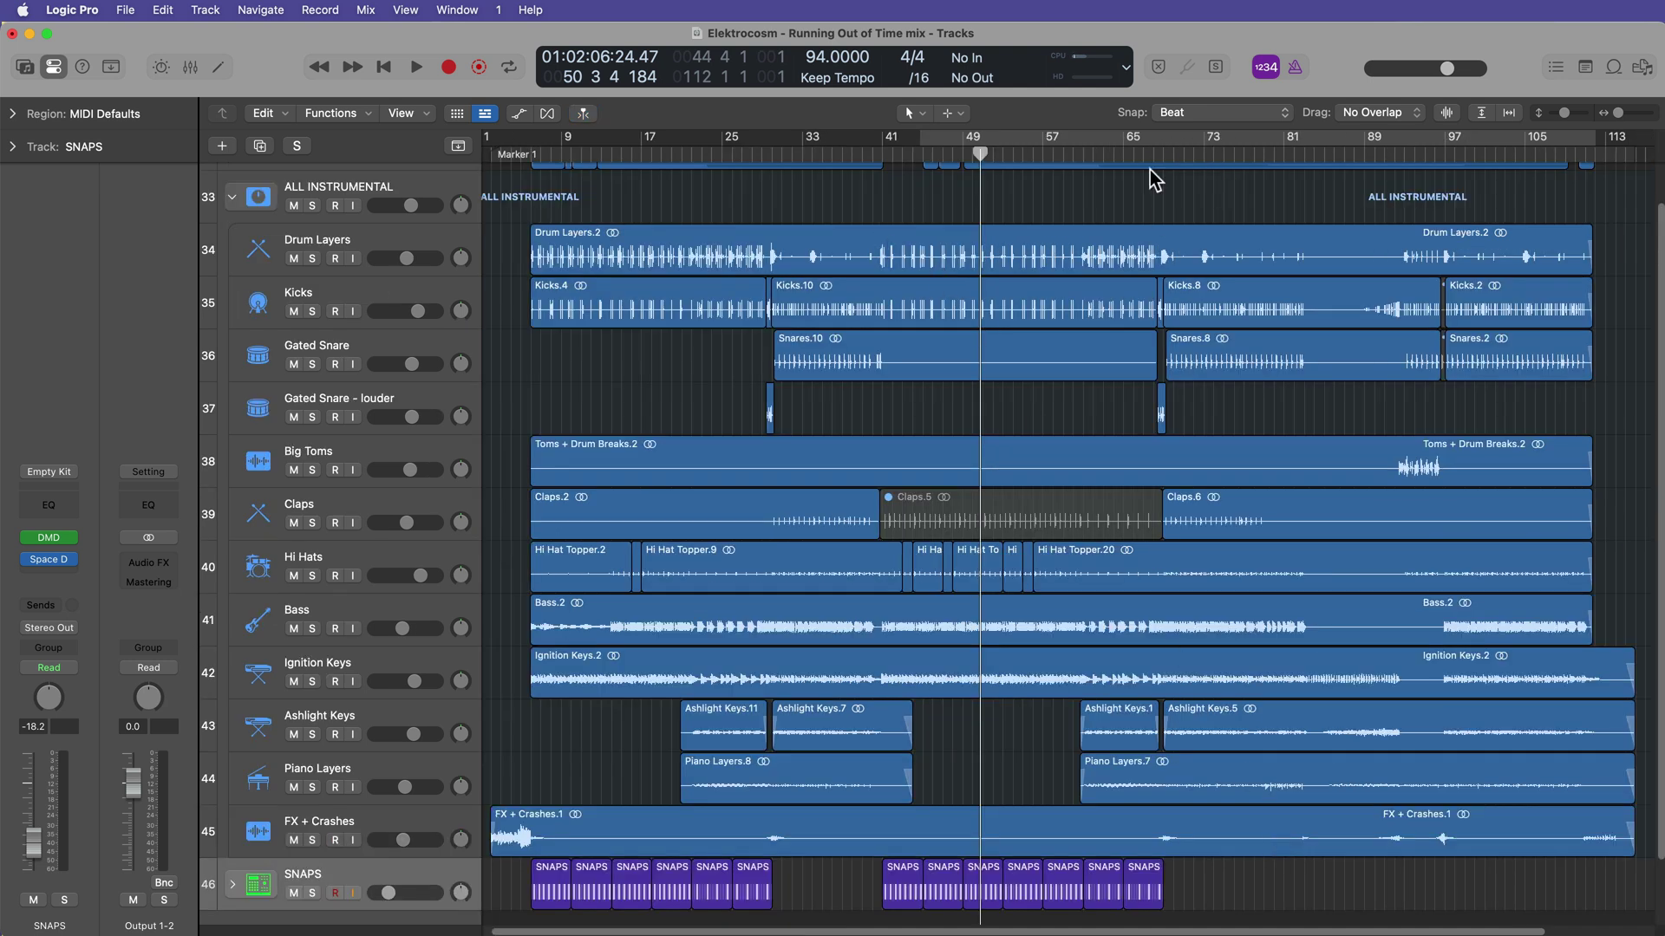
key(c)
key(c)
scroll(1094, 501, up, 2)
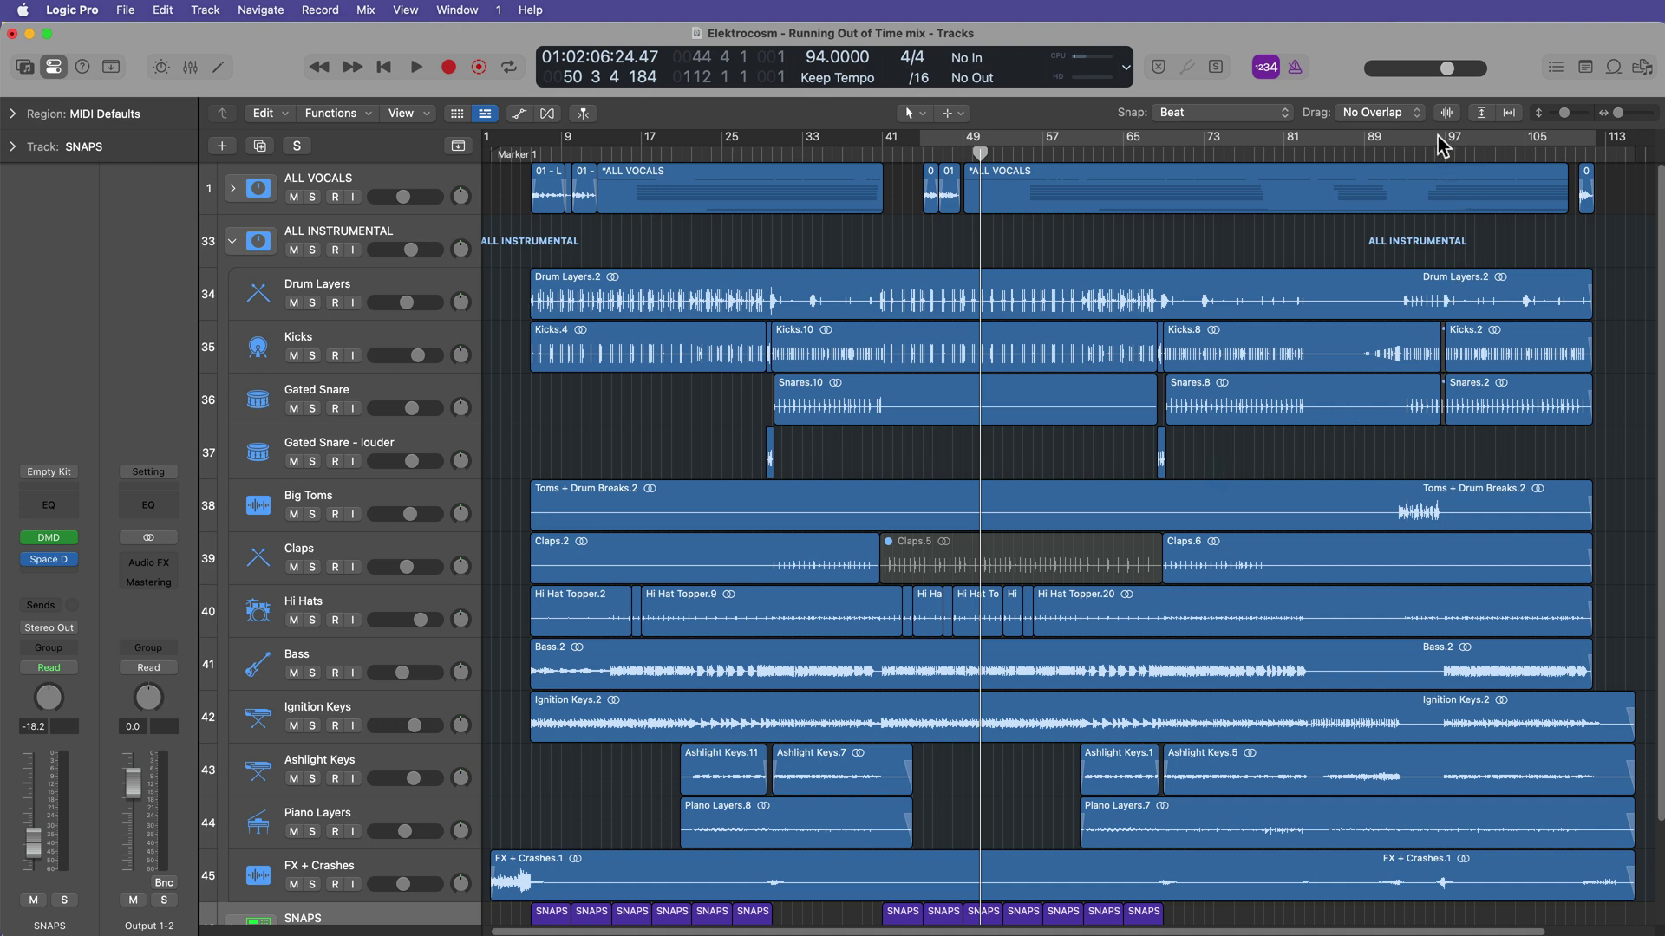
drag(1437, 137, 1563, 141)
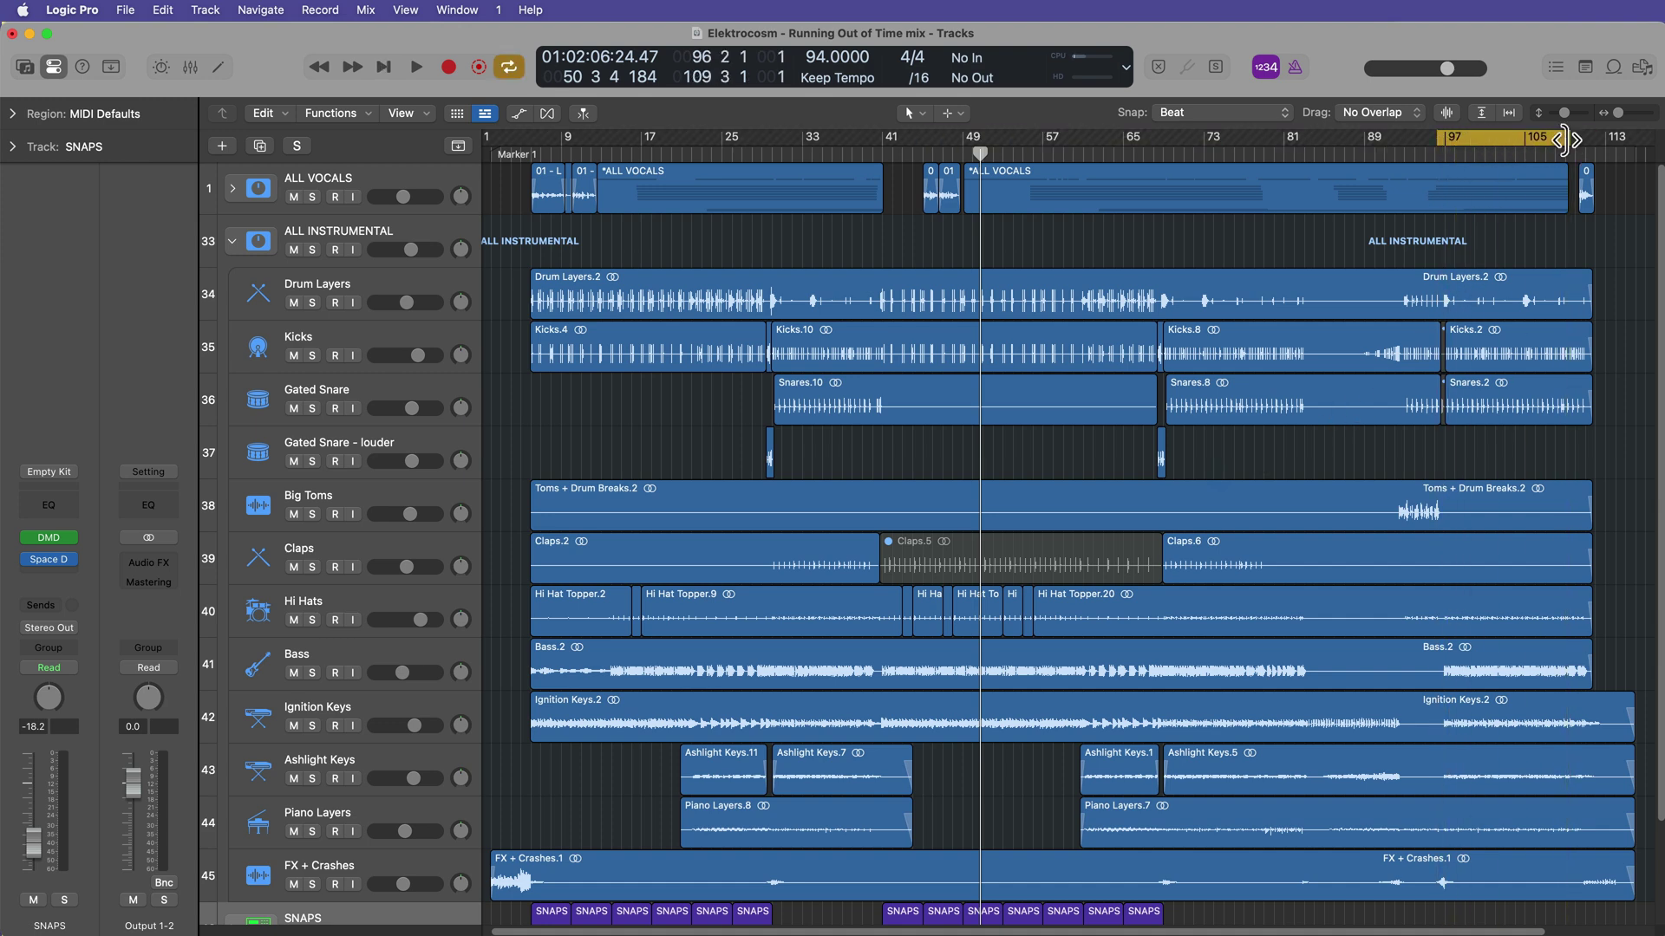
Zoom in and adjust the cycle range edges to bars 95–112.
key(super+Right)
key(super+Right)
key(super+Right)
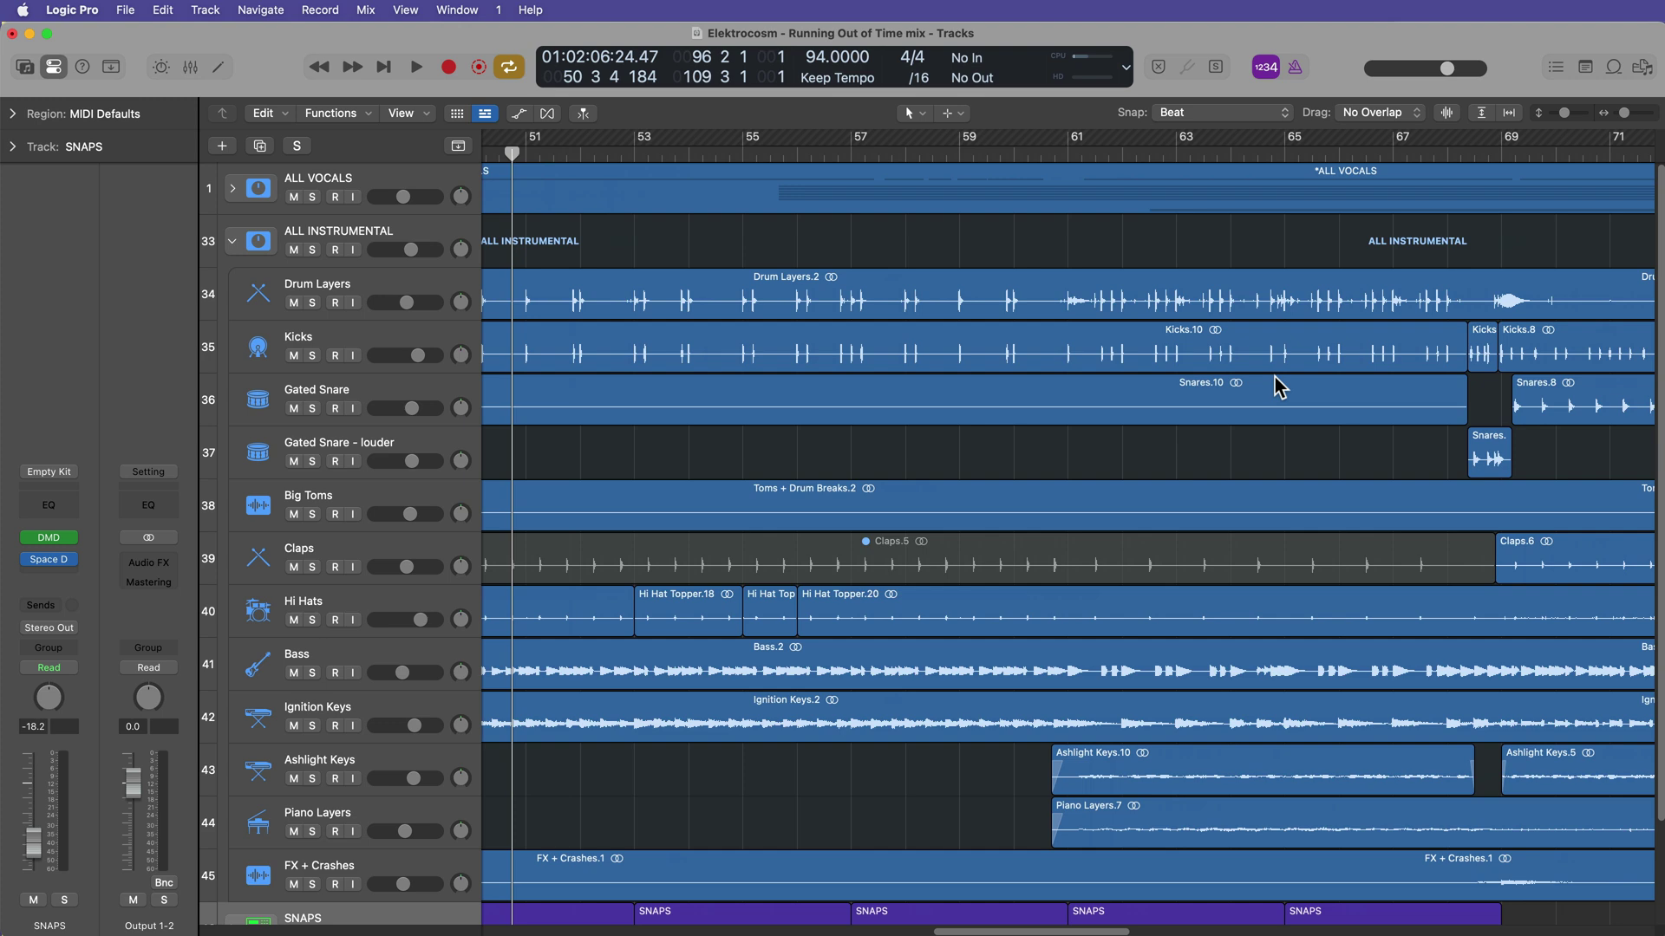
scroll(1274, 377, right, 15)
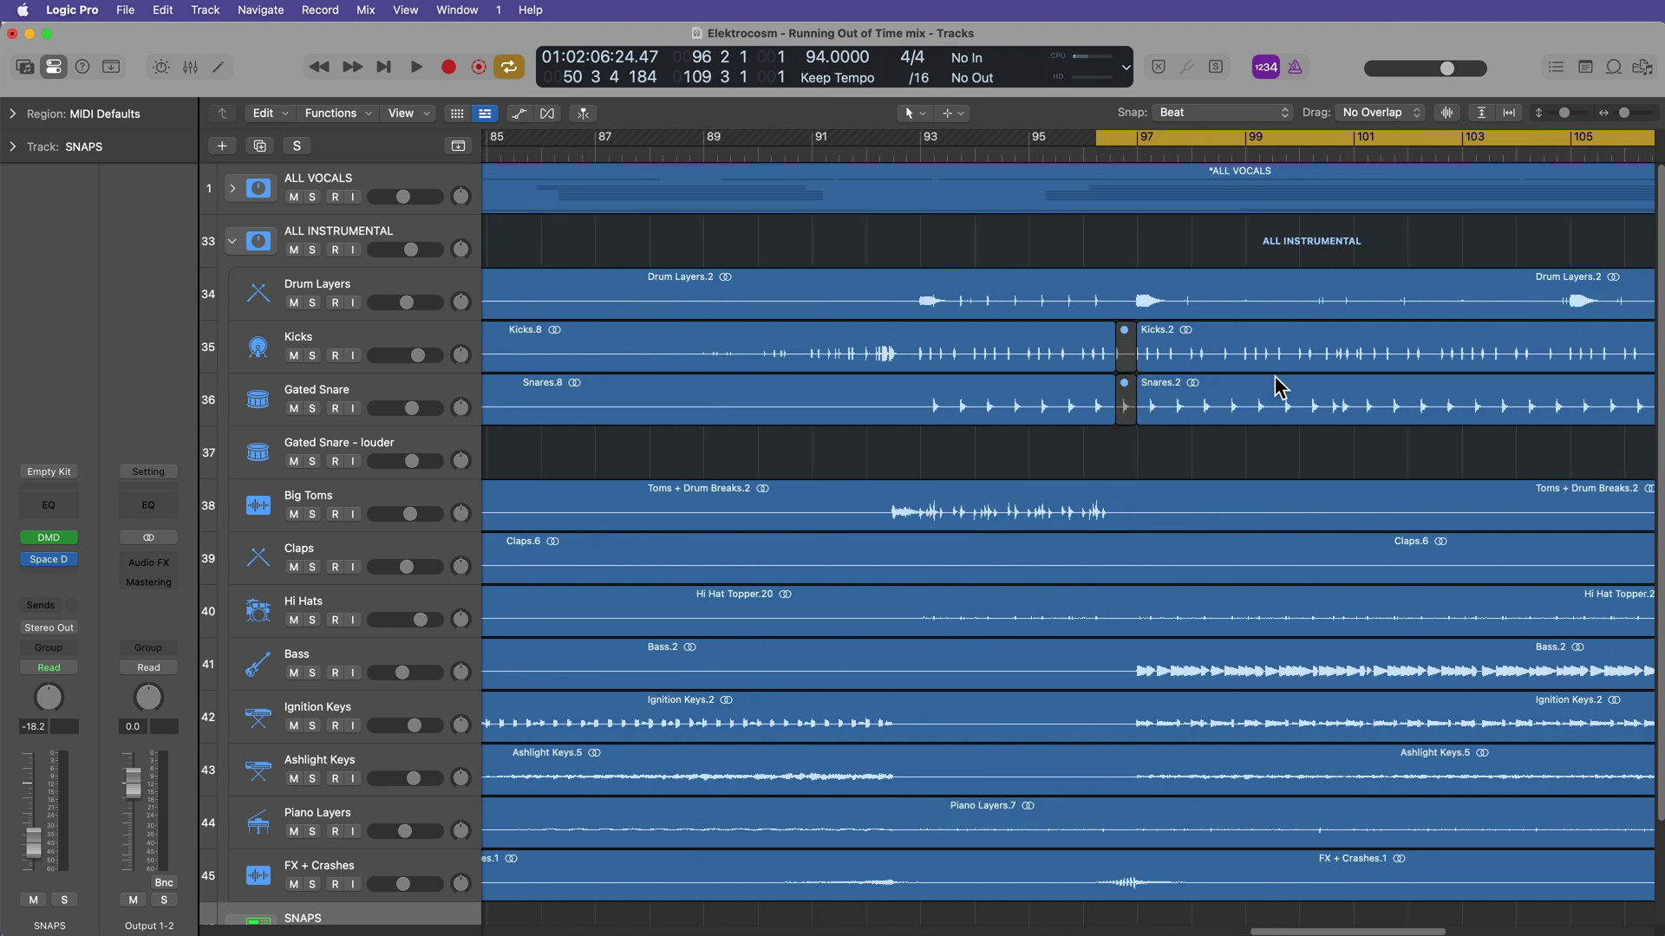
drag(1044, 137, 990, 139)
scroll(1012, 333, right, 5)
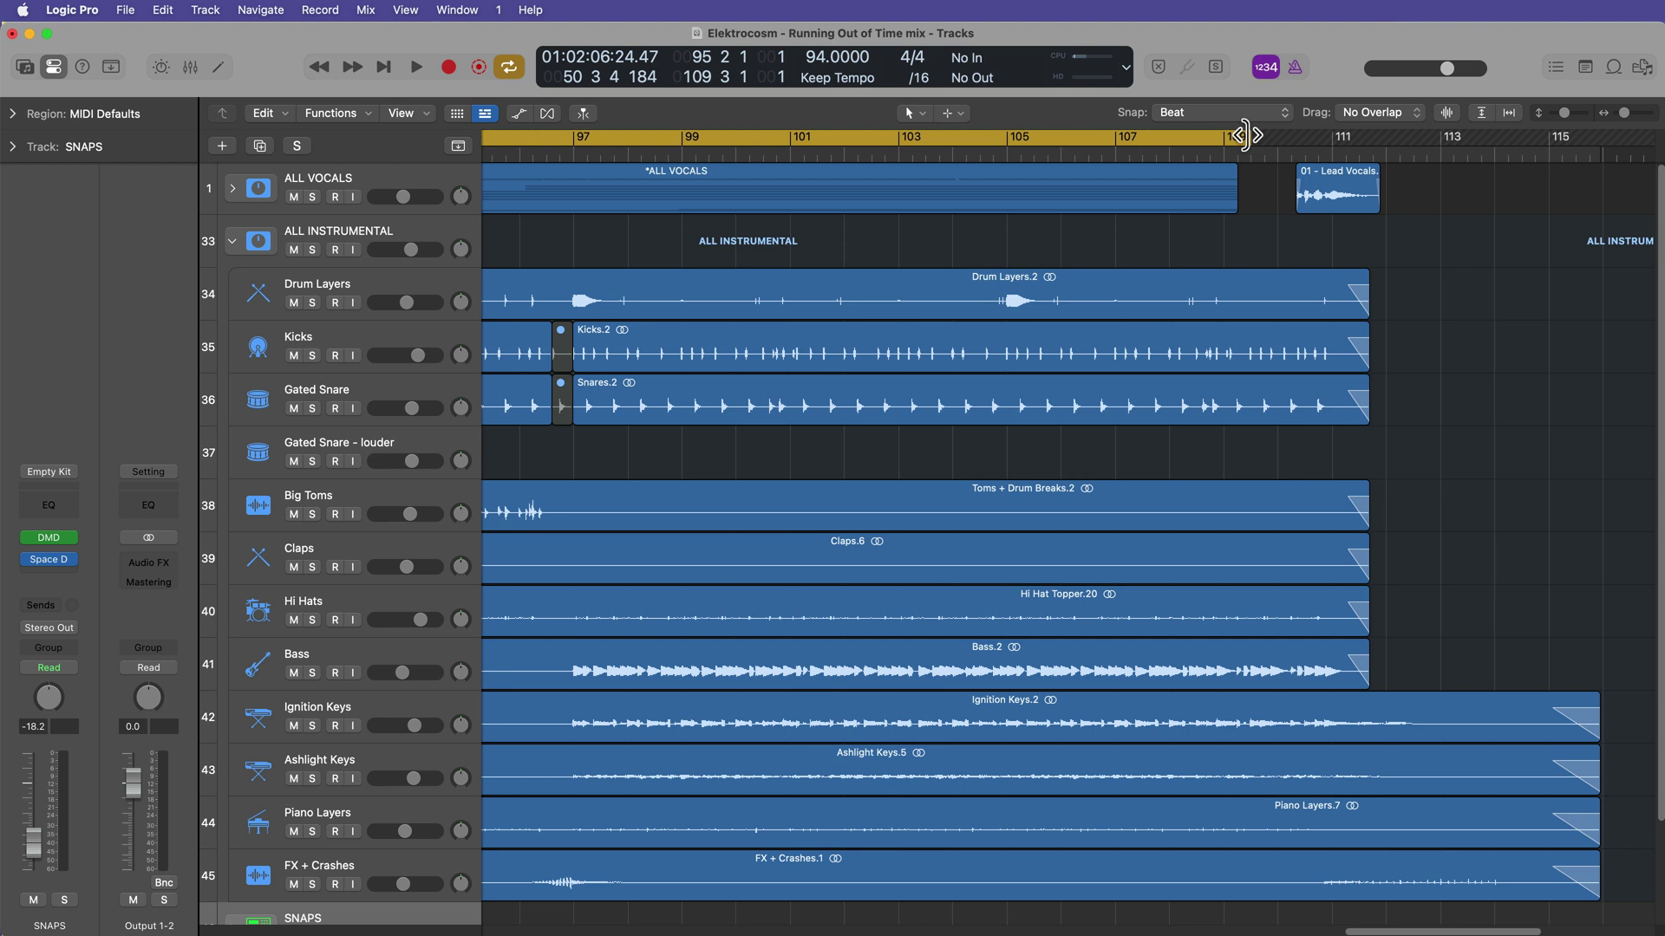
drag(1246, 136, 1387, 136)
scroll(1190, 425, left, 3)
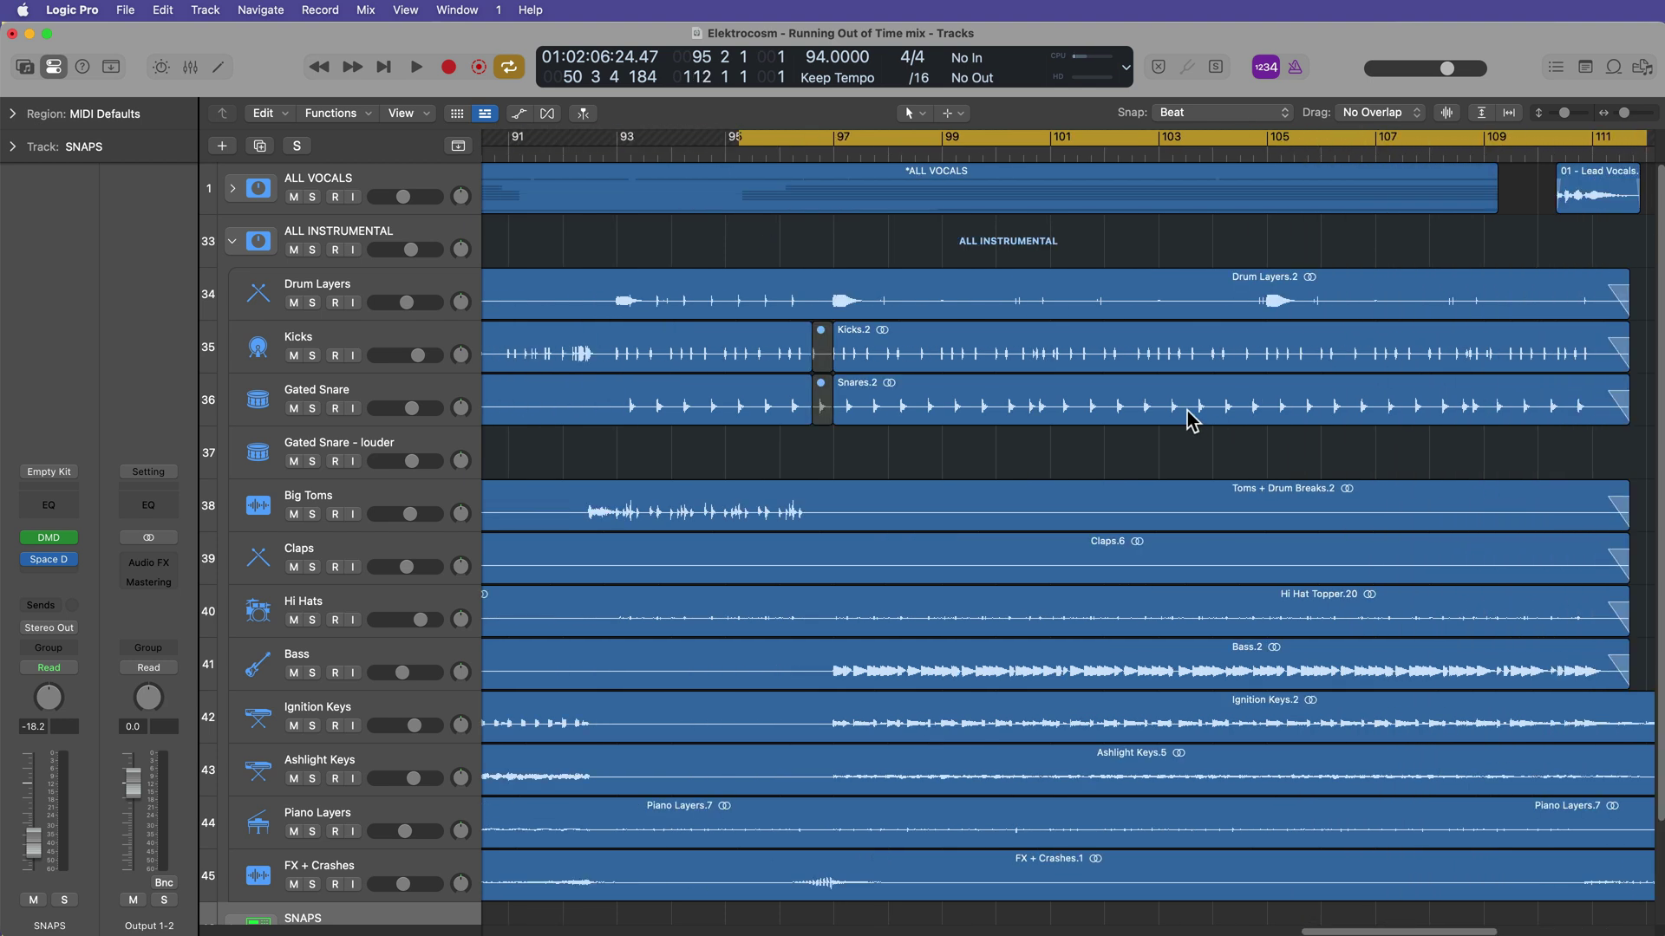
scroll(1189, 423, right, 3)
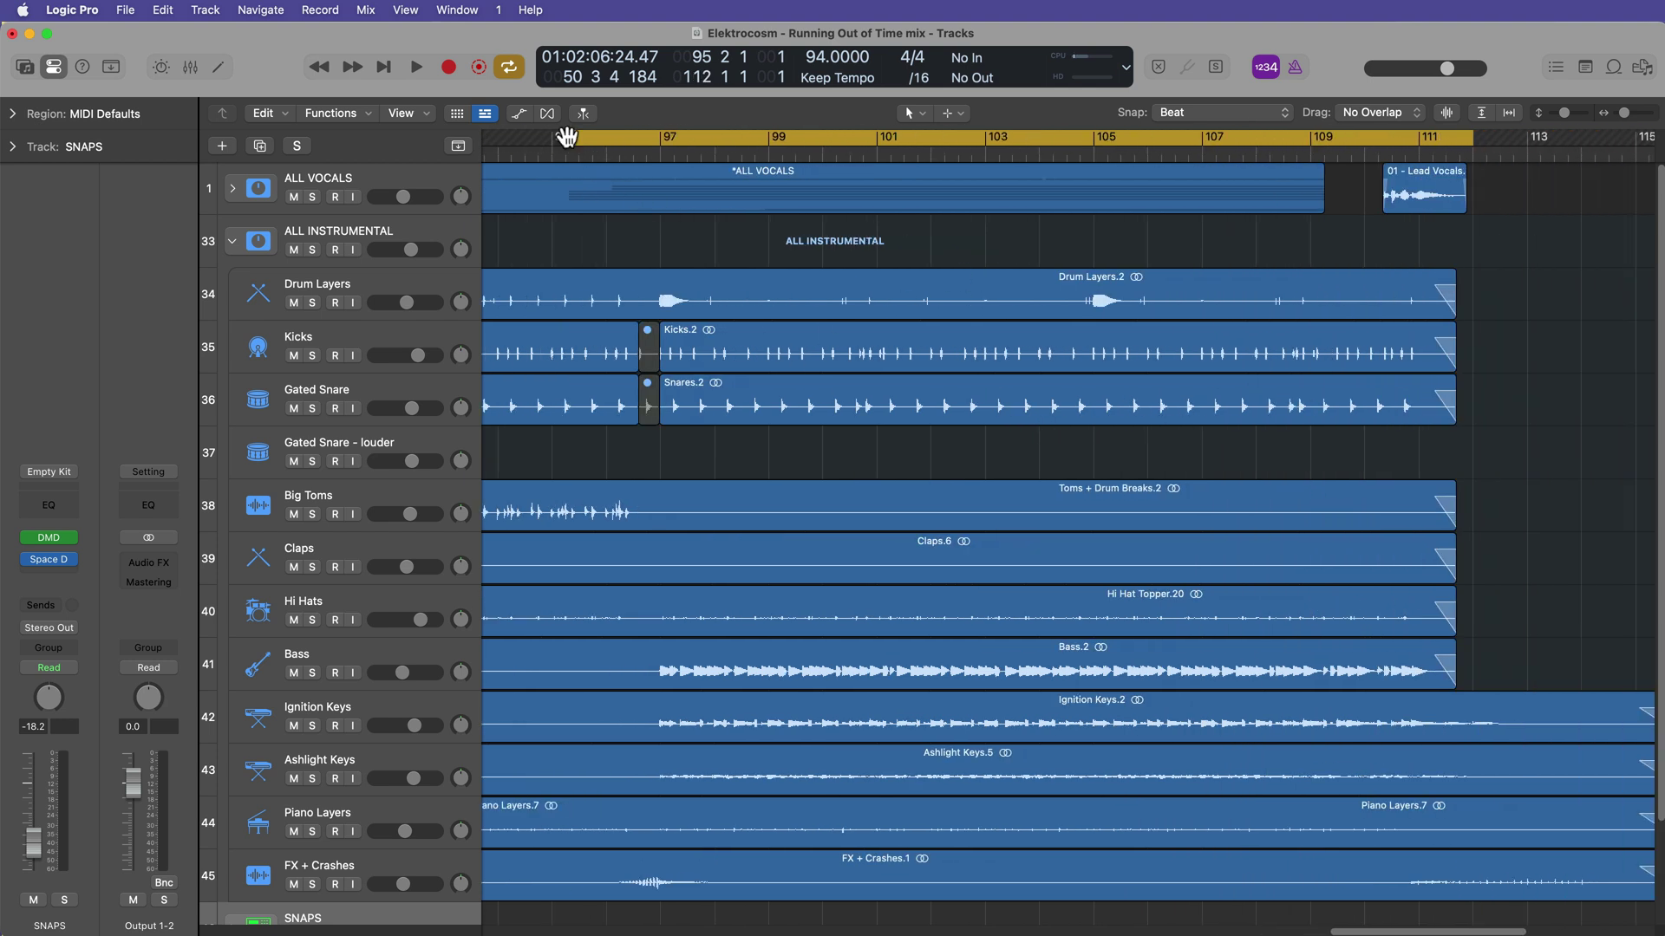
Open the Mastering Assistant on Output 1-2 and reset stereo Width to 0.00.
key(x)
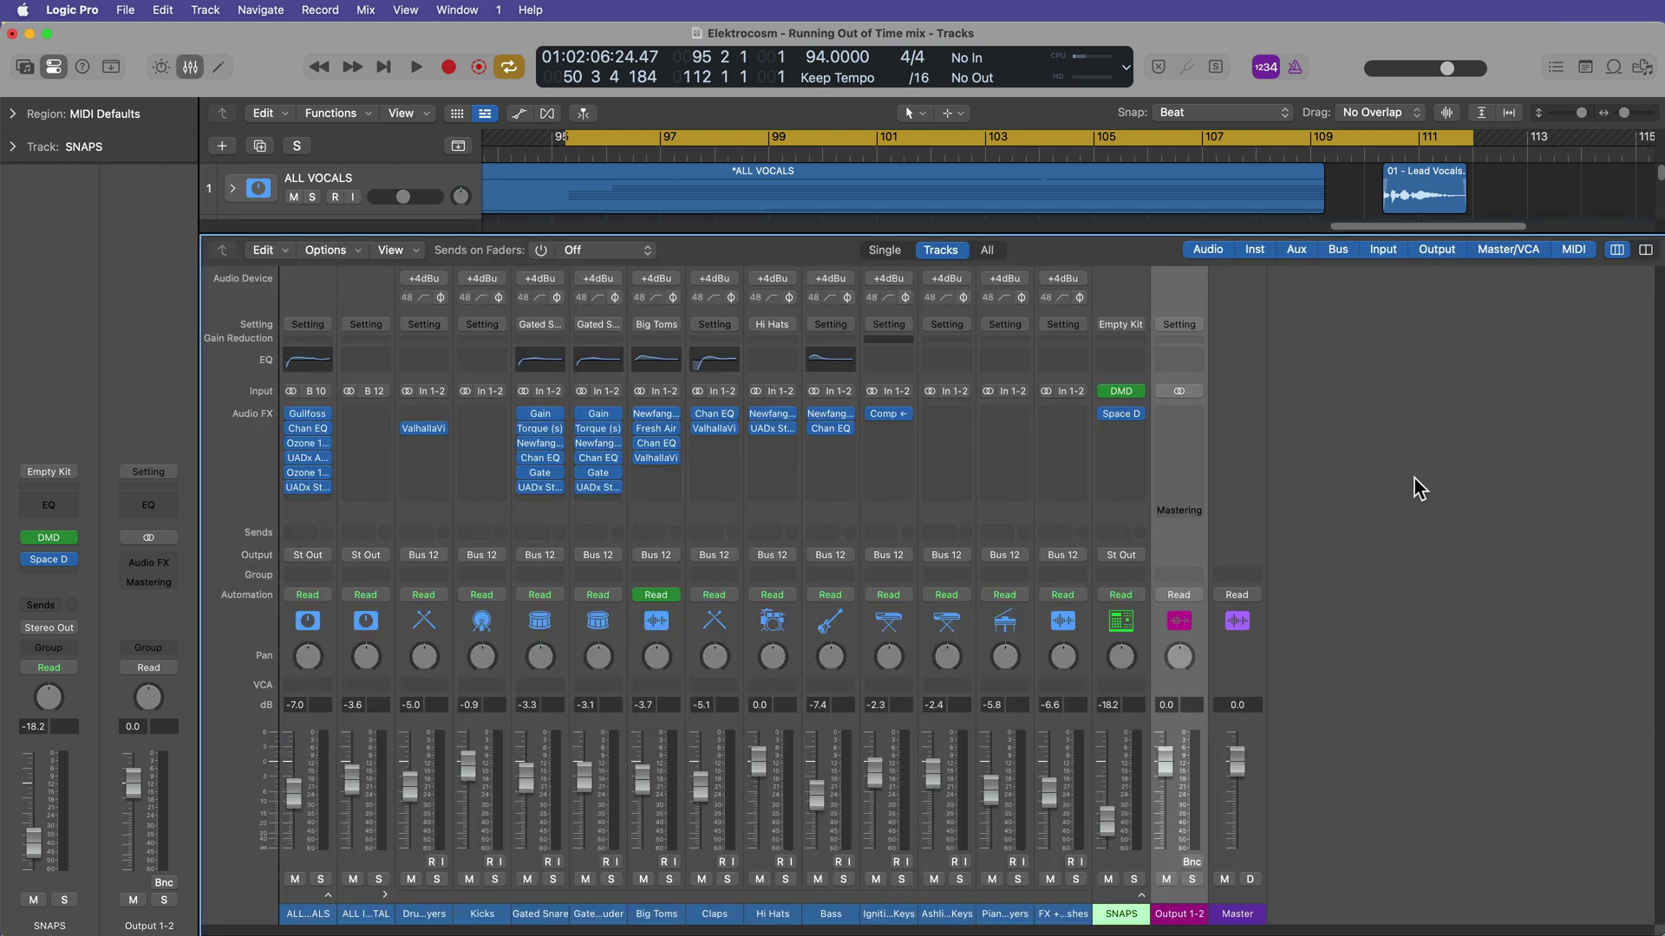
click(1186, 512)
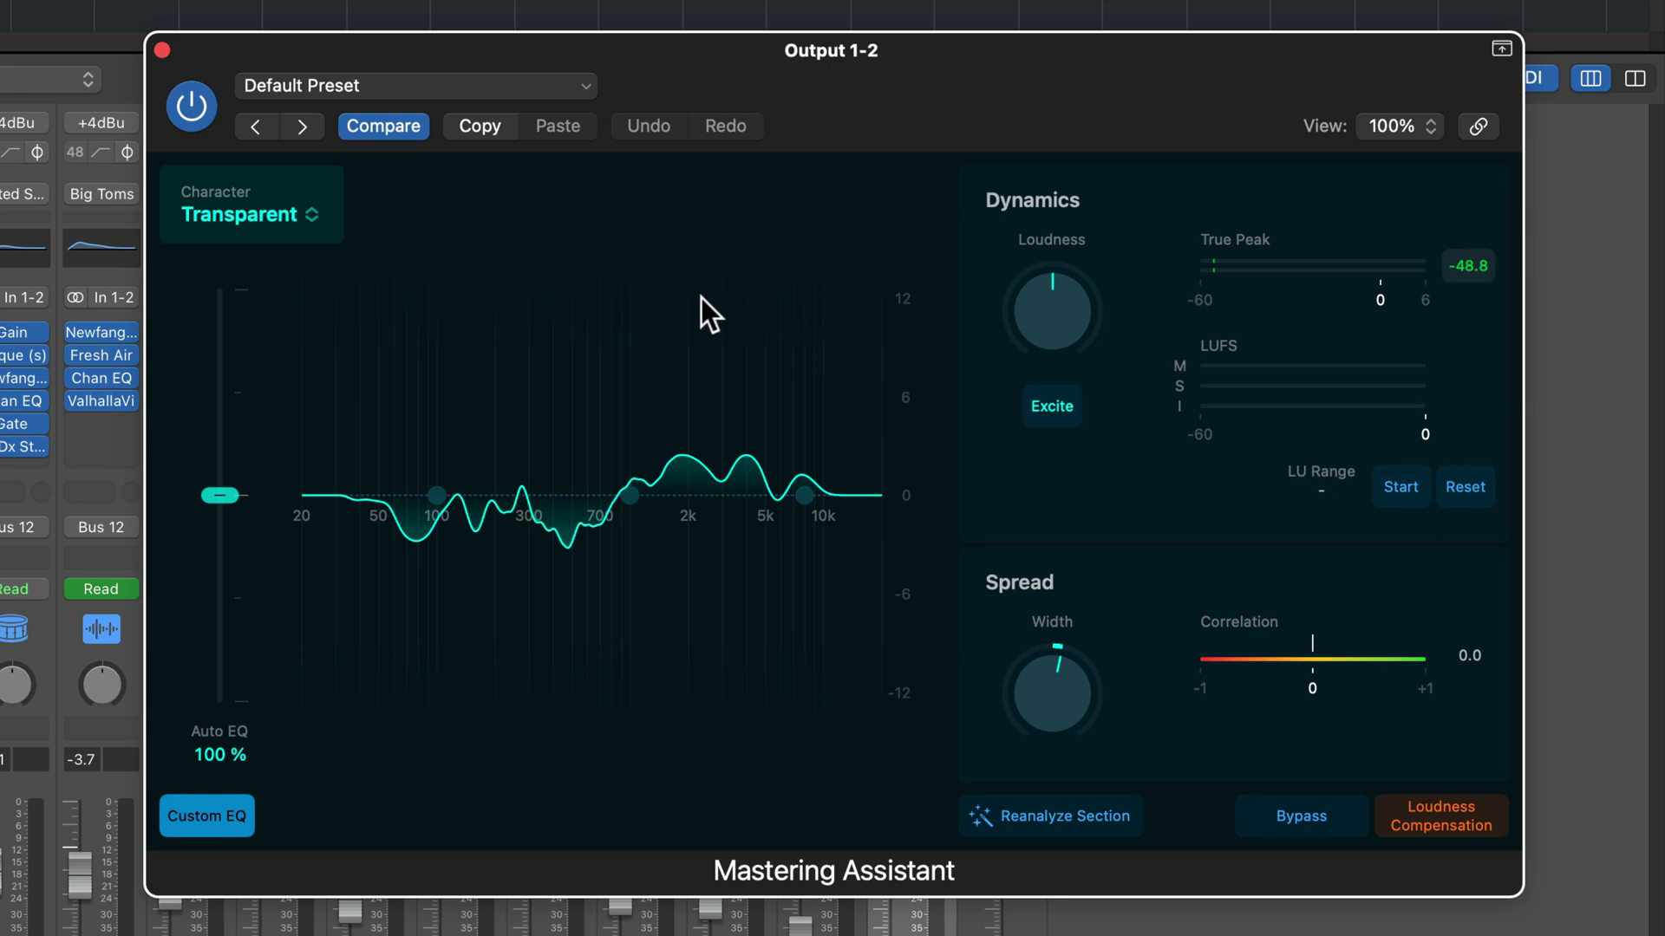
alt+click(1053, 698)
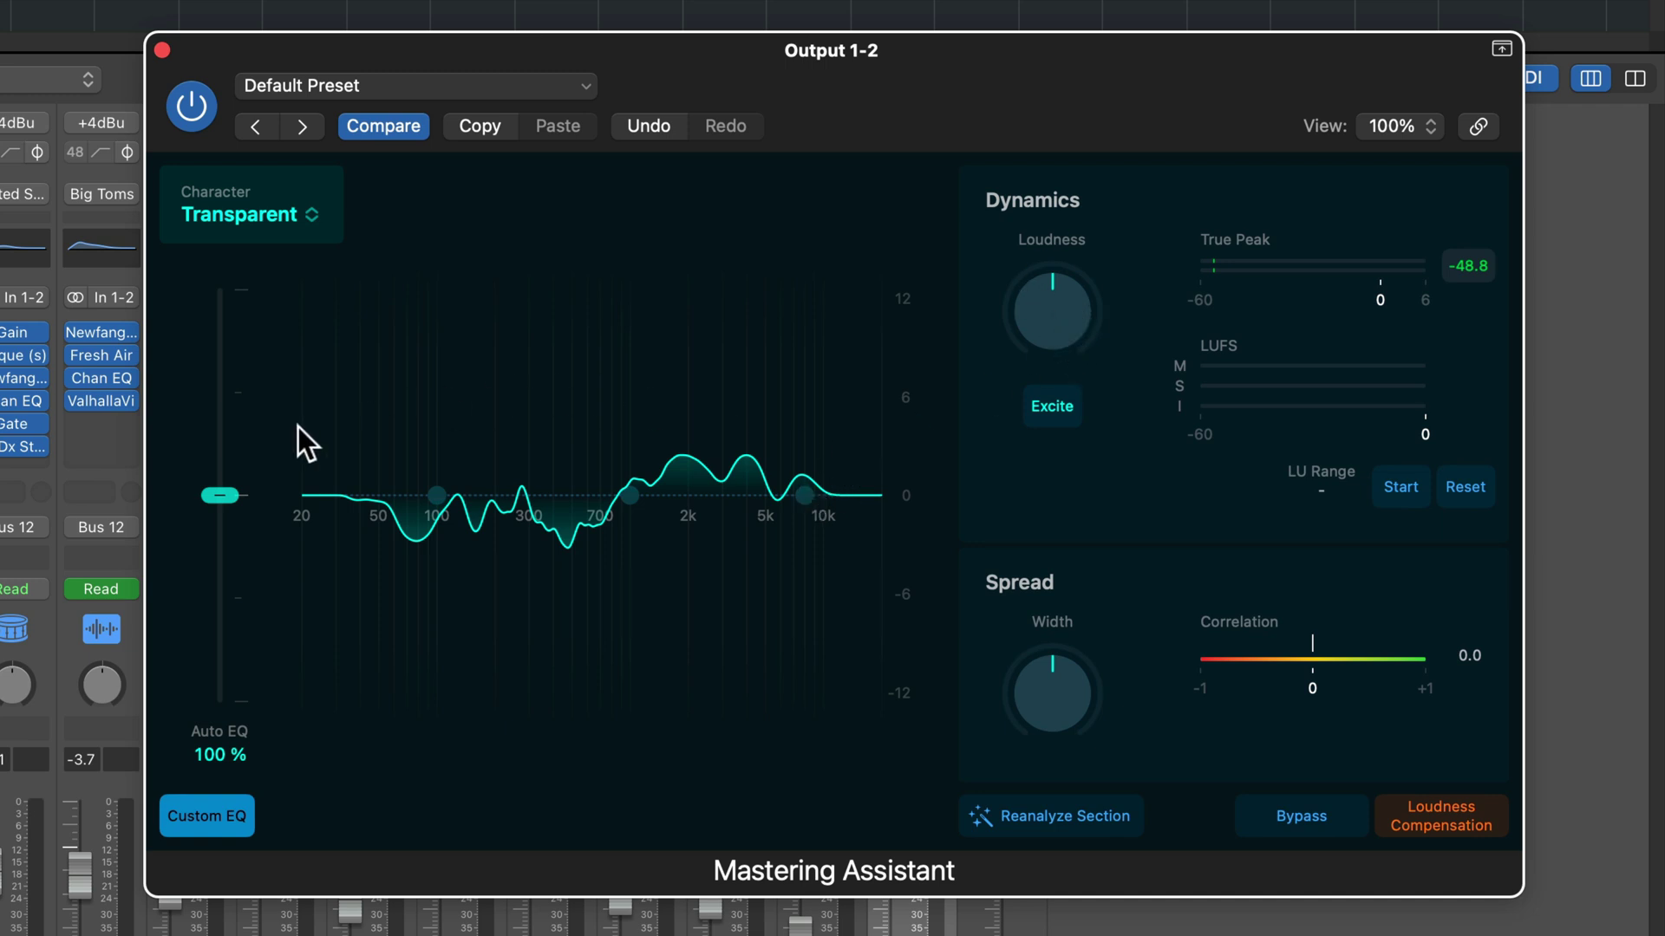
click(312, 217)
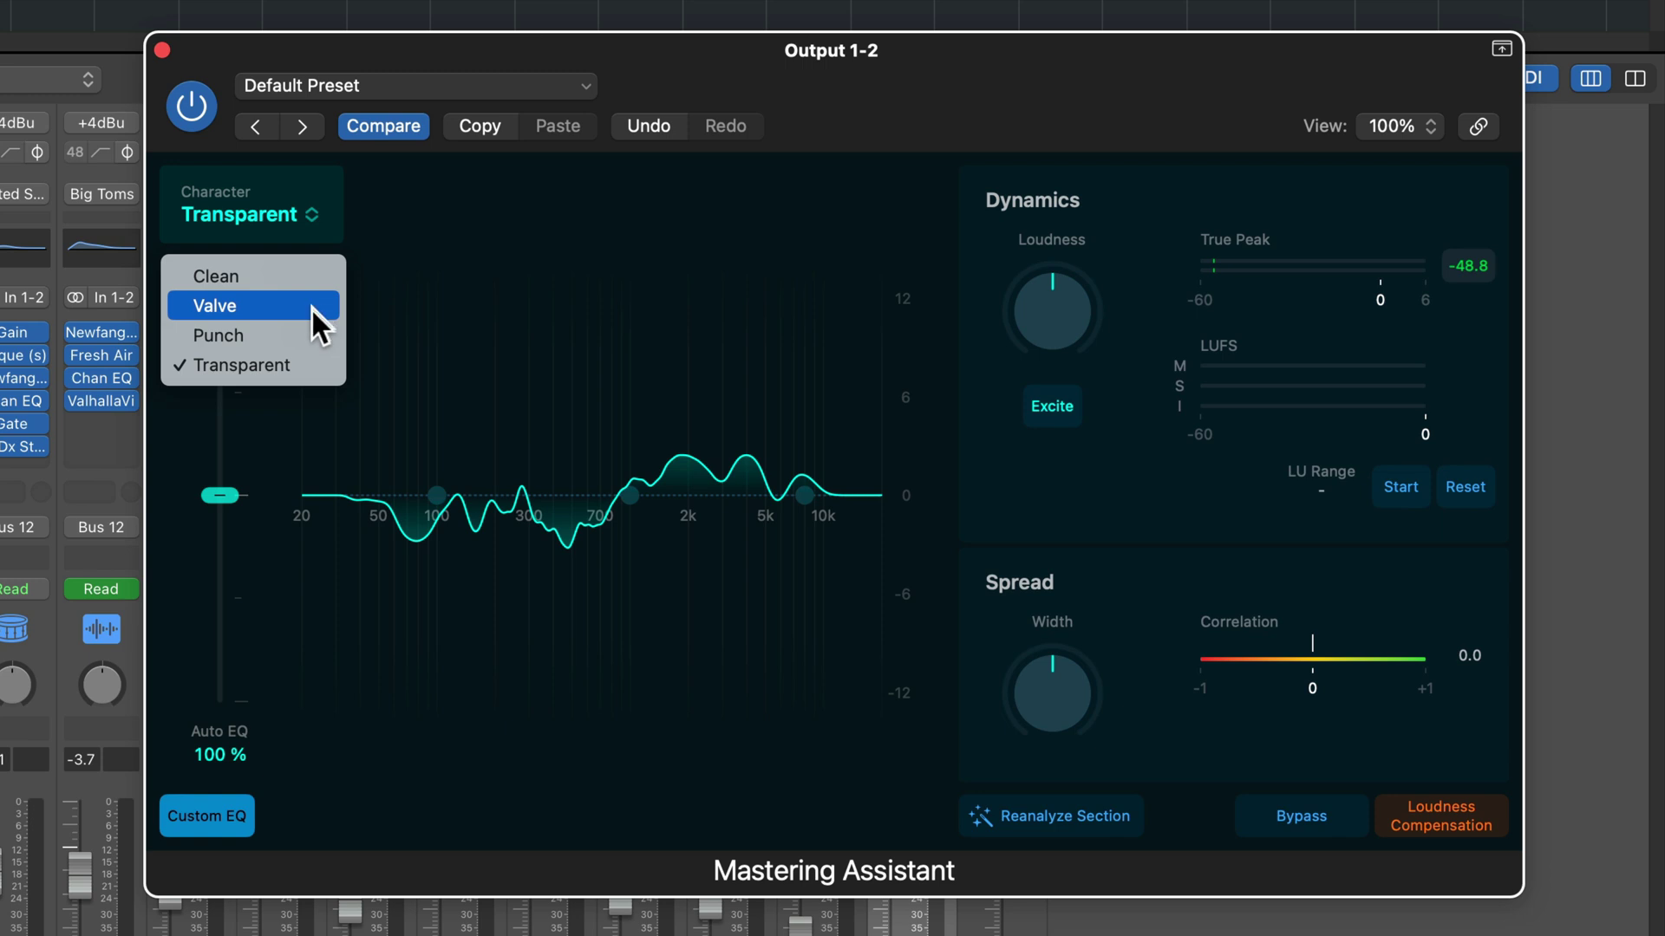
click(304, 367)
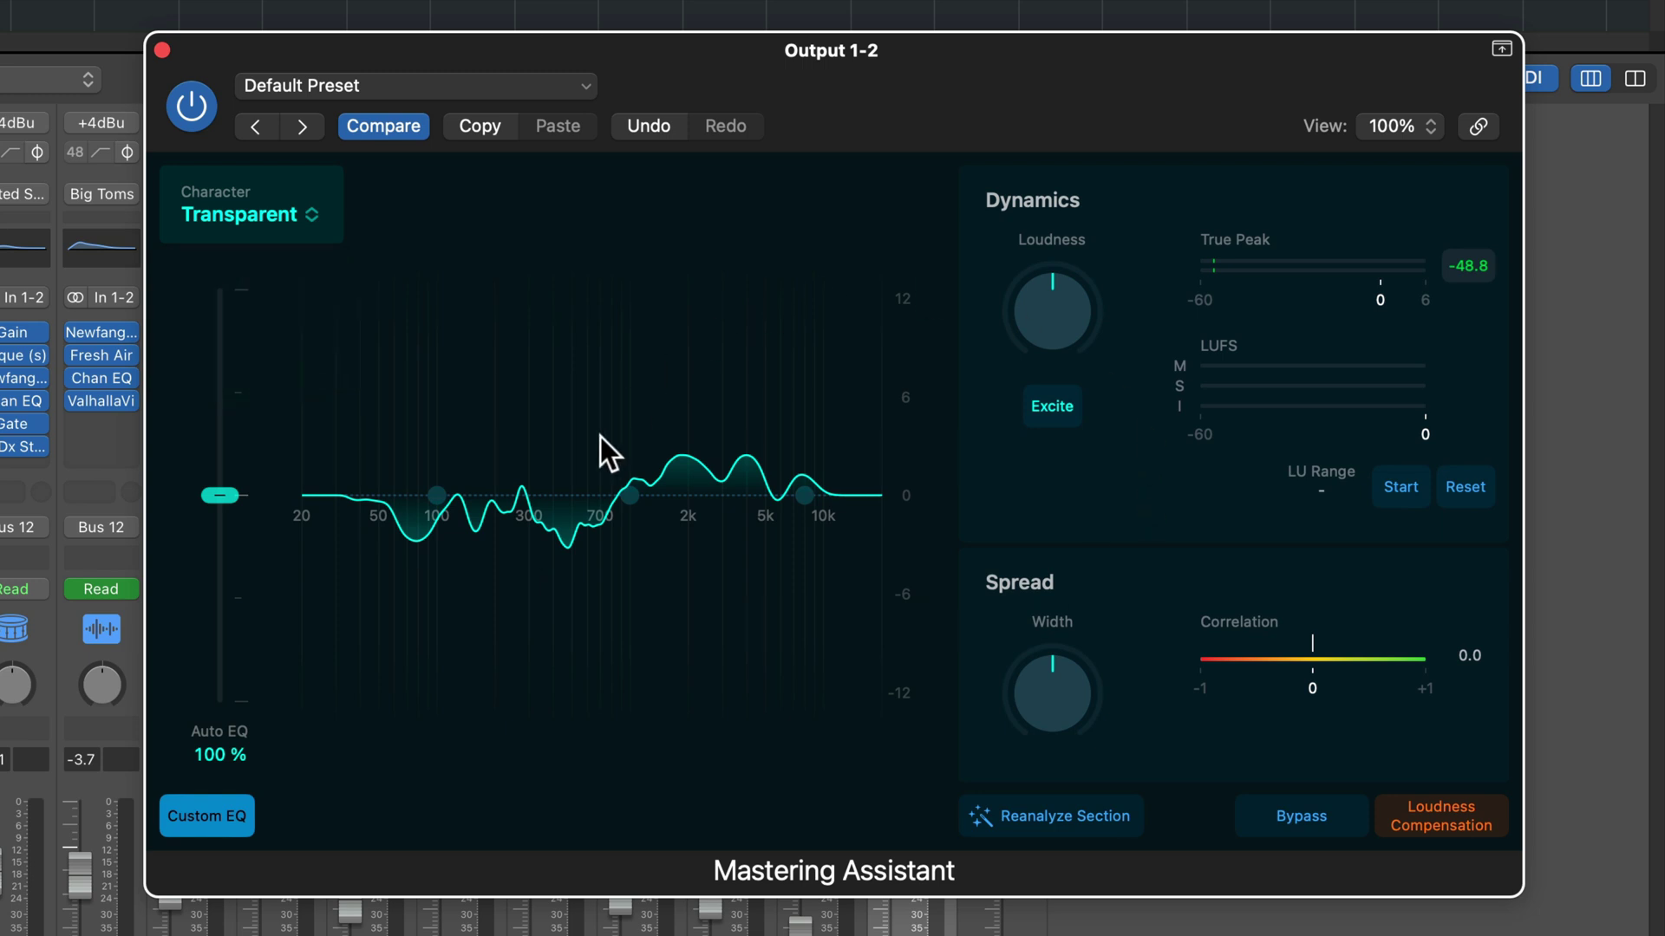
click(299, 221)
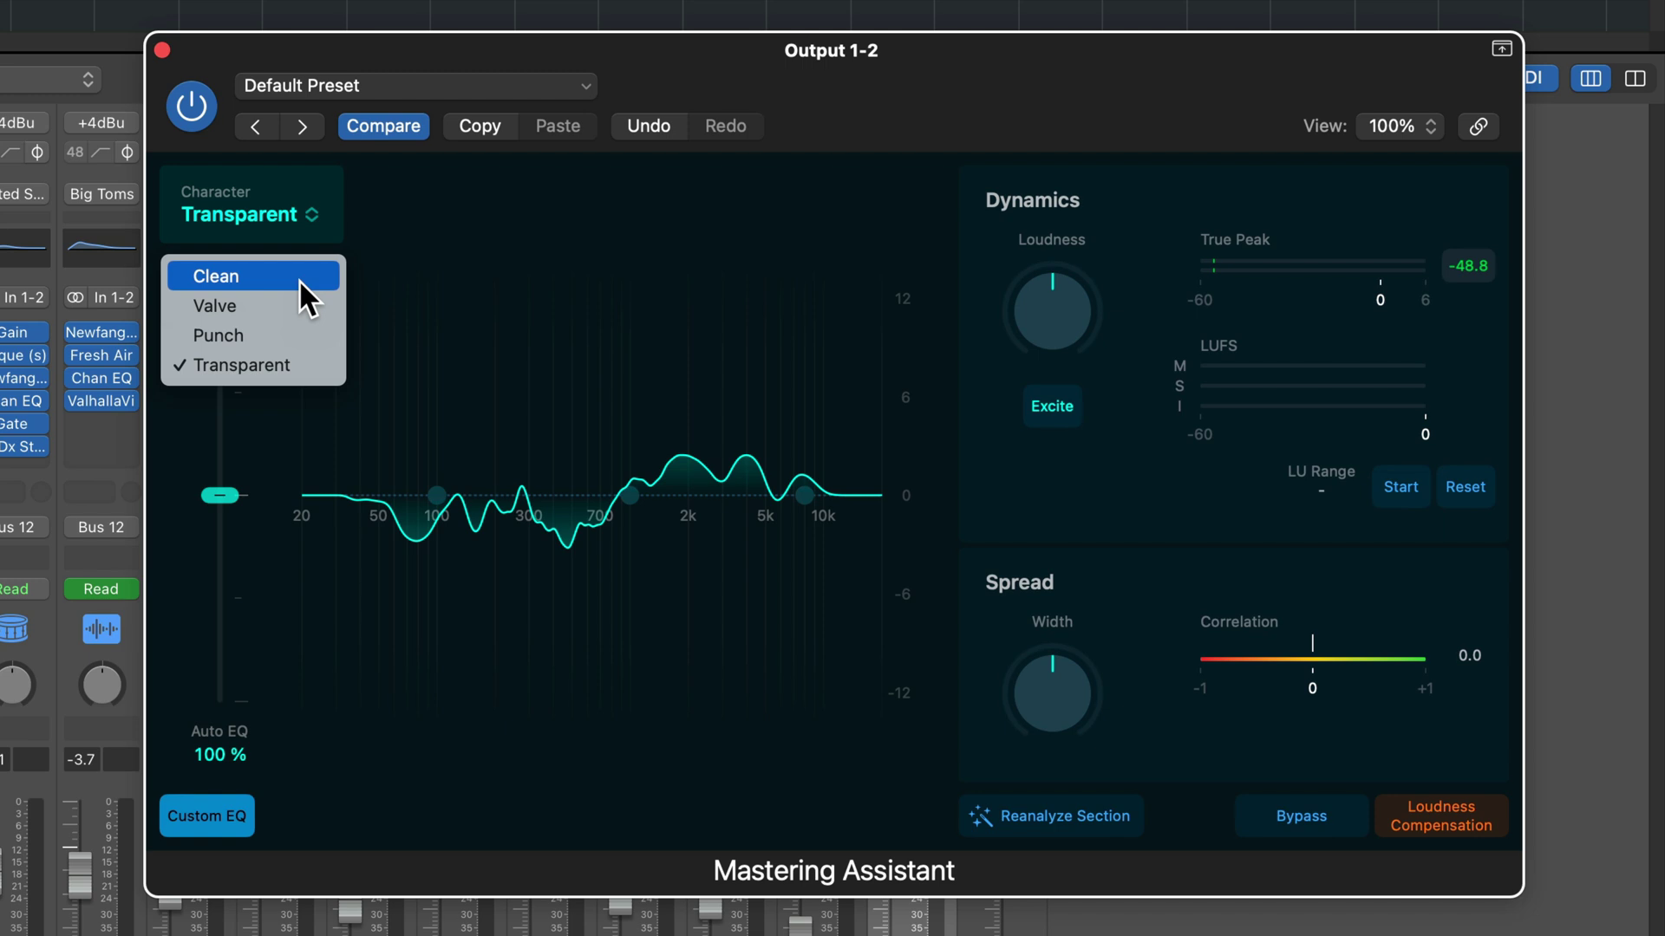
click(301, 369)
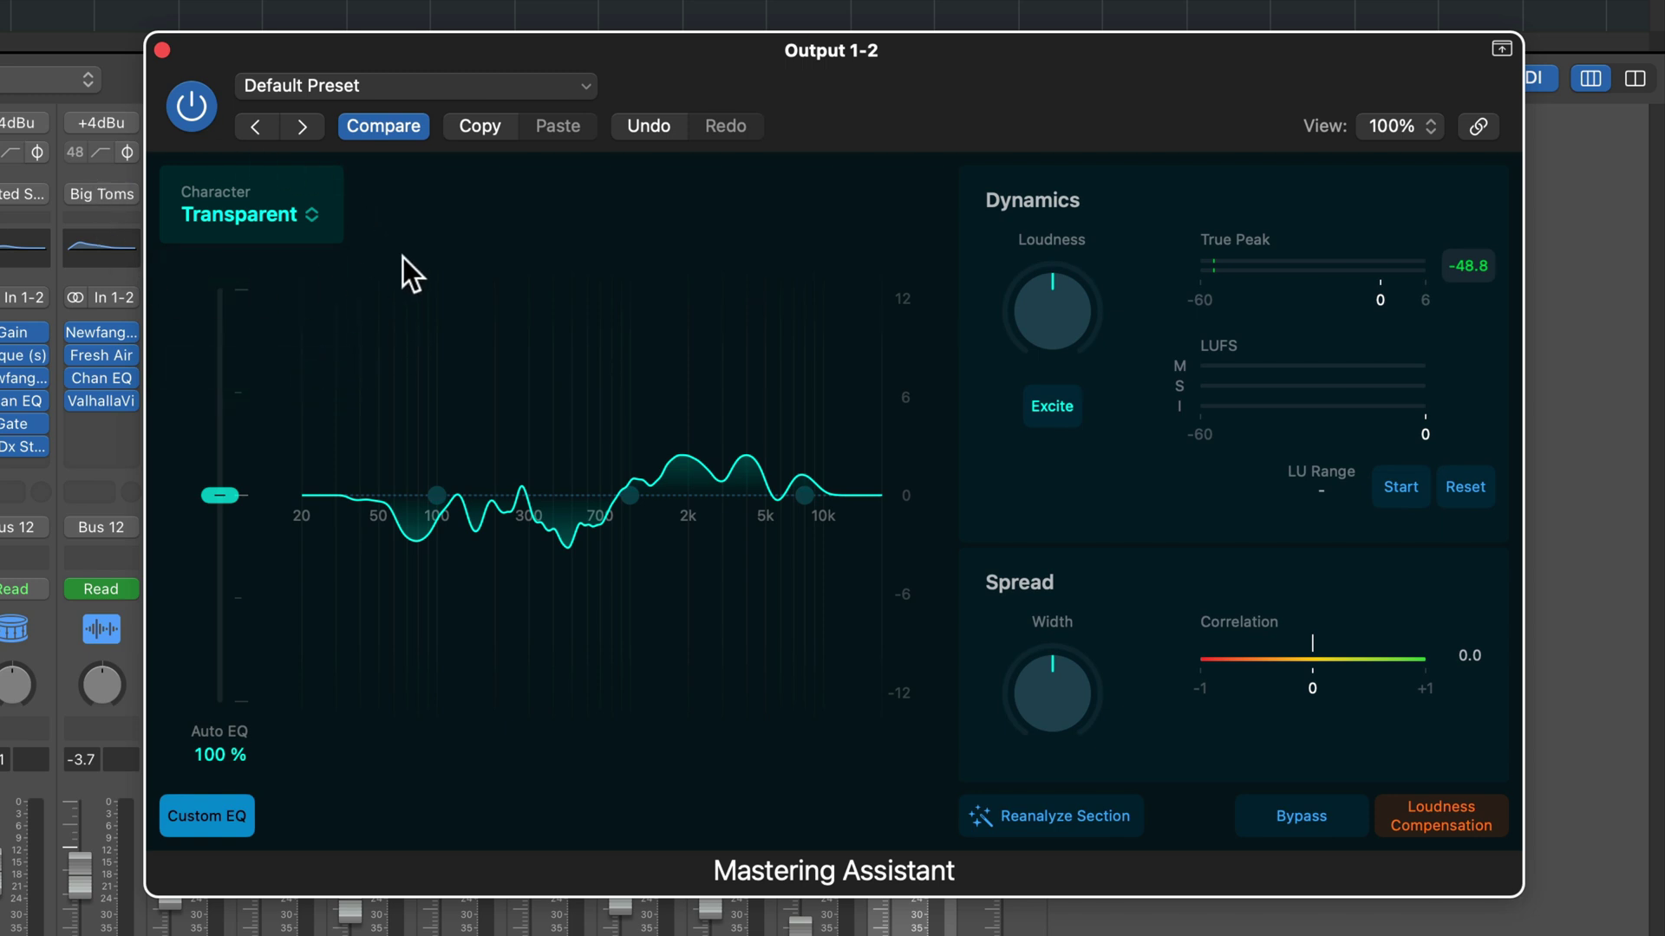
Sweep the Auto EQ amount between 0% and 200% with the song playing, settling at 47%.
drag(219, 495, 255, 612)
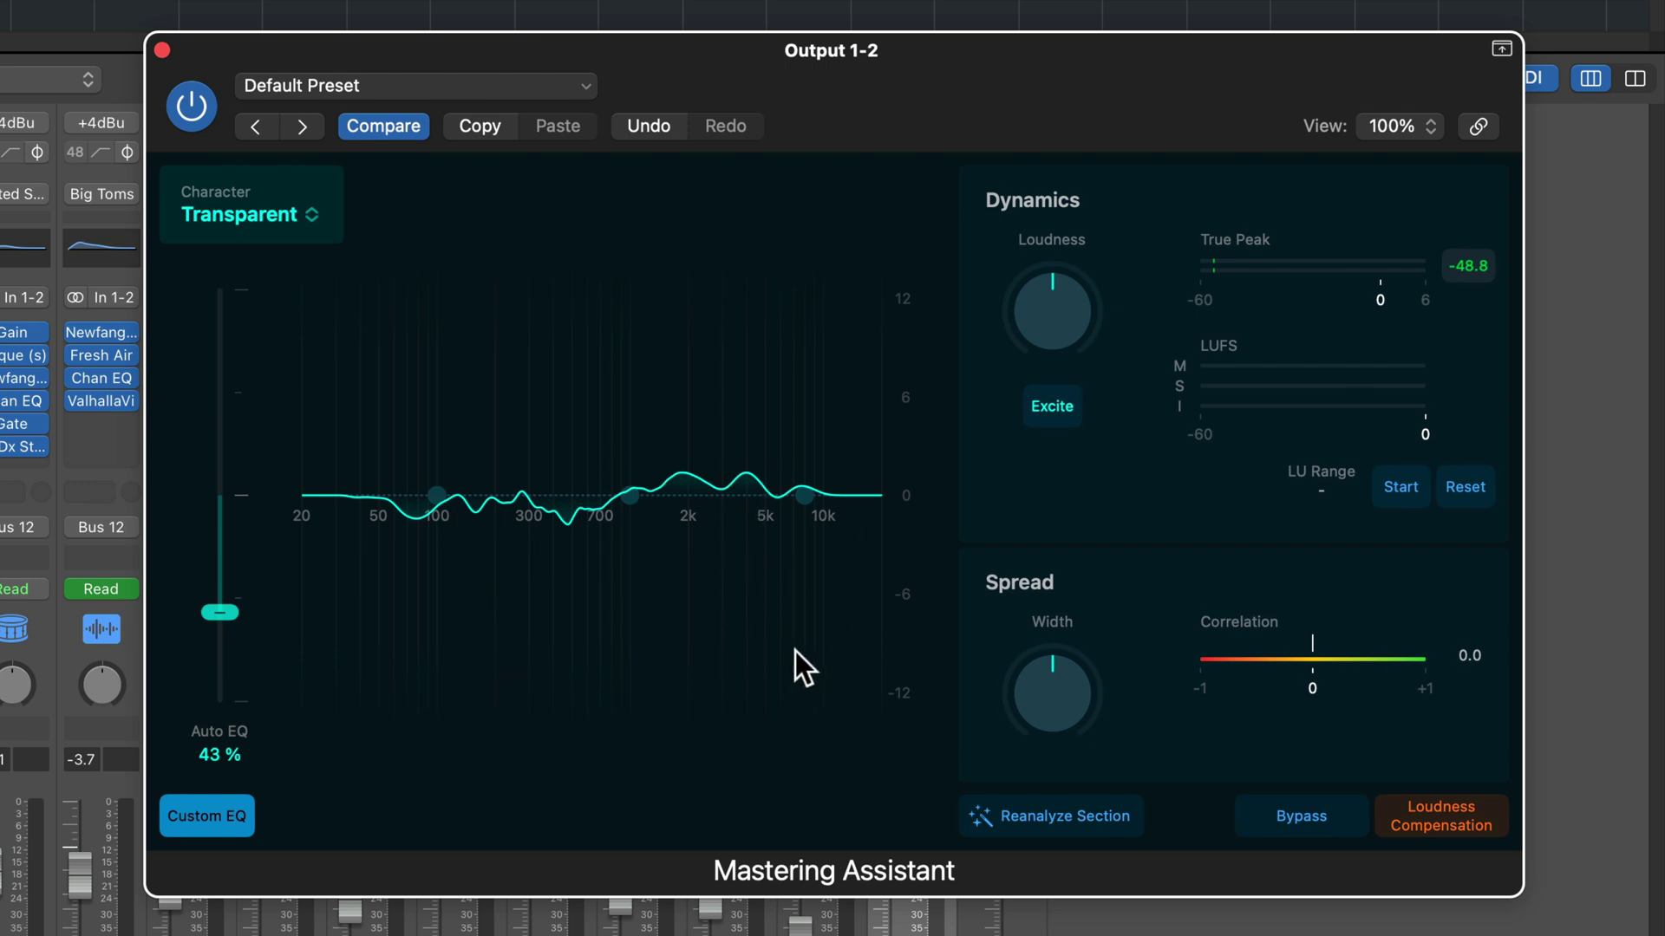
mouse_move(222, 609)
mouse_down()
mouse_move(248, 307)
mouse_move(245, 776)
mouse_move(229, 601)
mouse_move(226, 743)
mouse_move(221, 617)
mouse_up()
key(space)
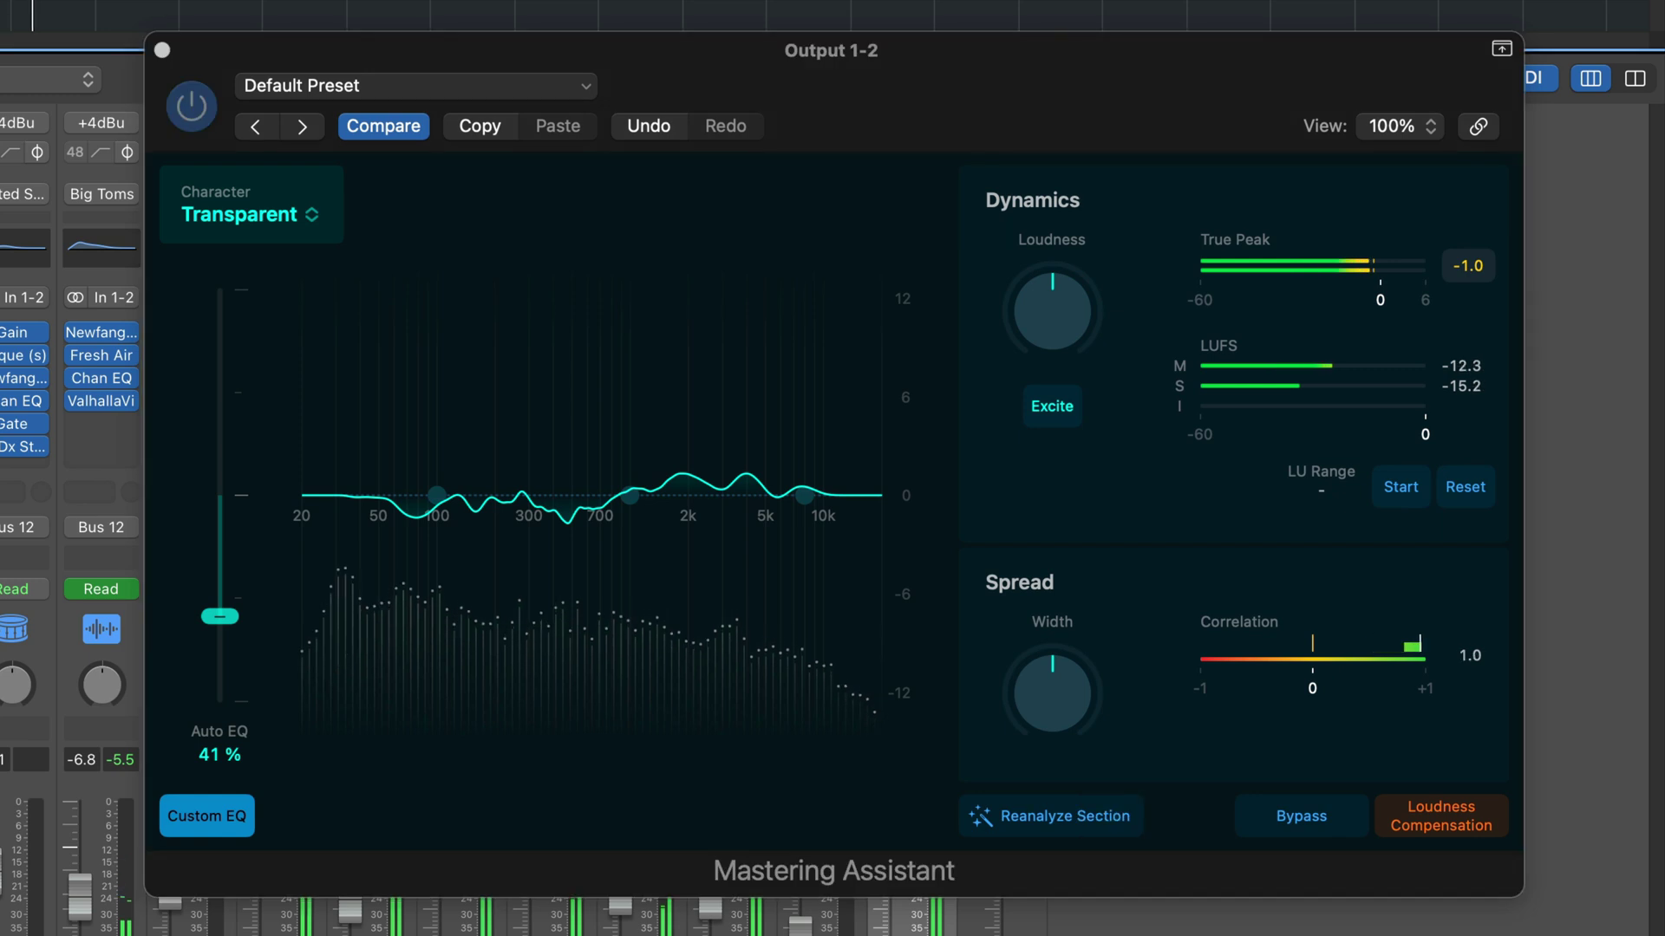
click(248, 475)
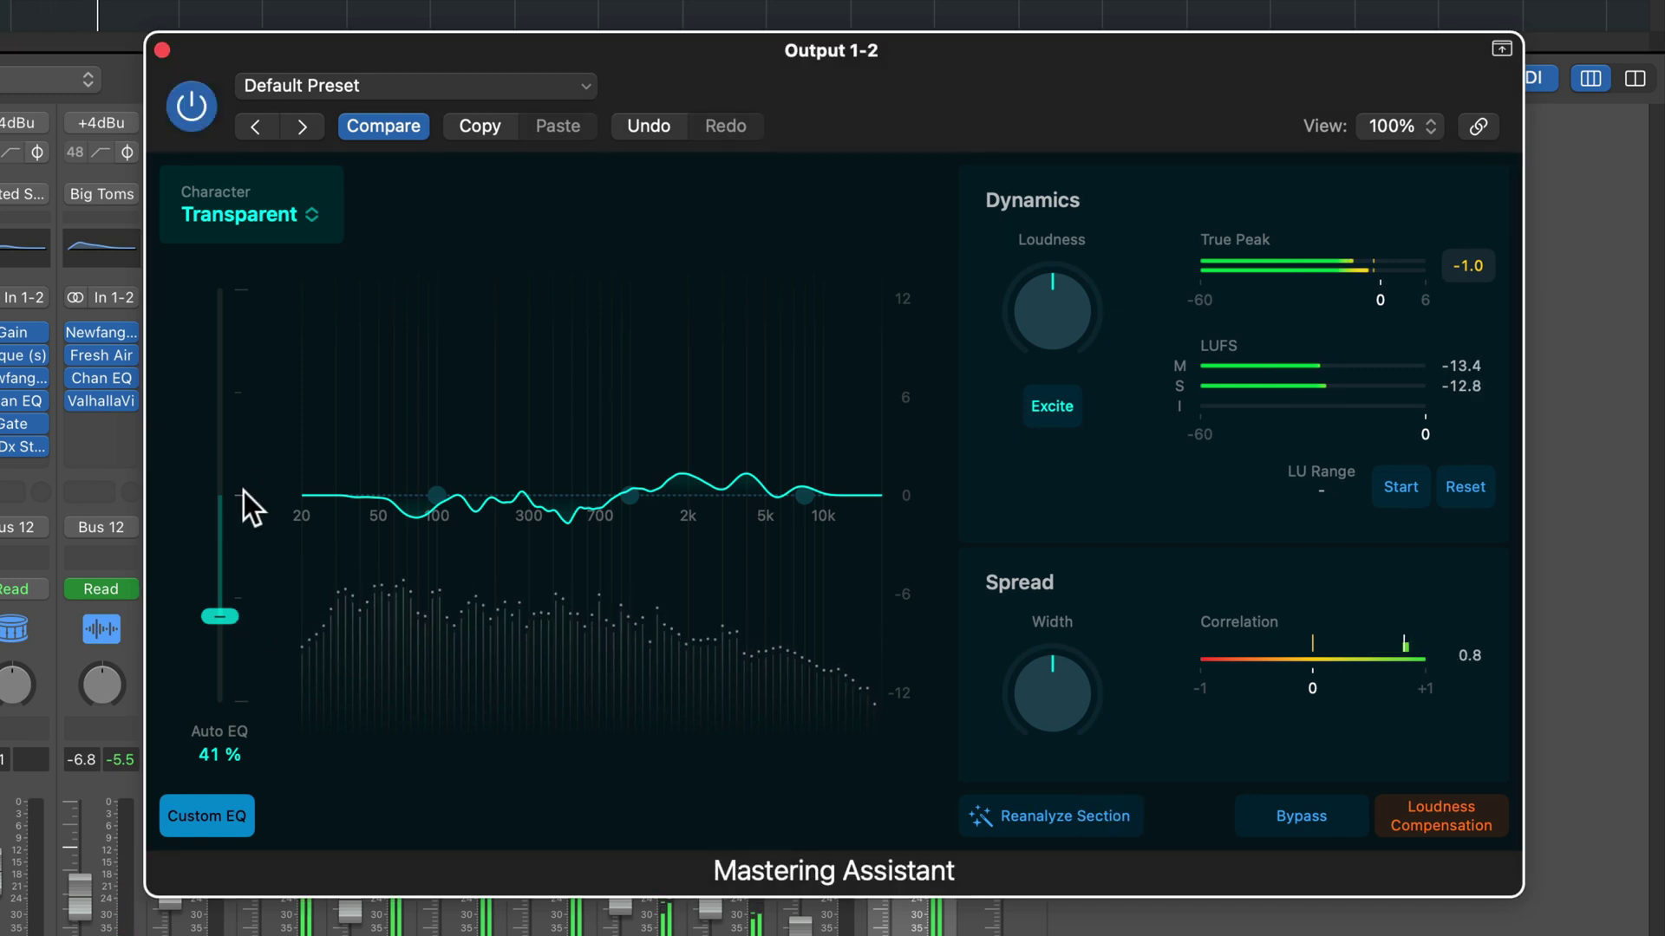
drag(240, 636, 340, 596)
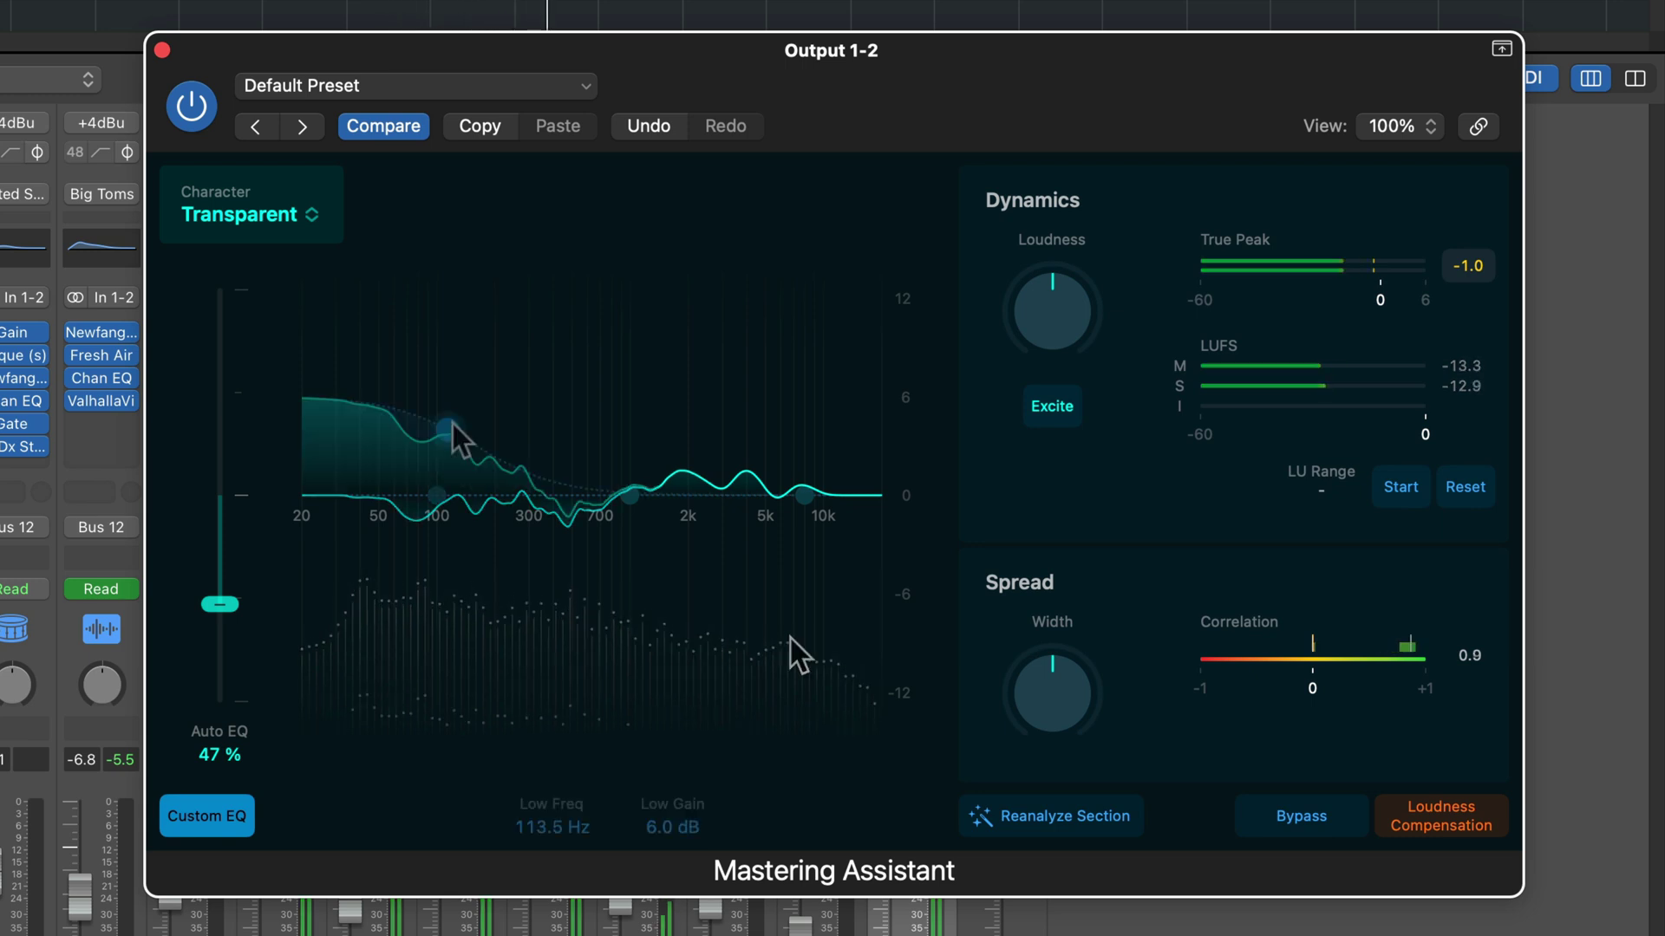
Try low, mid and high Custom EQ boosts, reset all three bands to 0 dB, and toggle Custom EQ.
drag(638, 498, 632, 448)
drag(441, 429, 444, 447)
drag(791, 499, 793, 414)
mouse_move(628, 453)
mouse_down()
mouse_move(586, 417)
mouse_move(666, 404)
mouse_move(596, 467)
mouse_move(614, 465)
mouse_up()
alt+click(810, 429)
alt+click(614, 465)
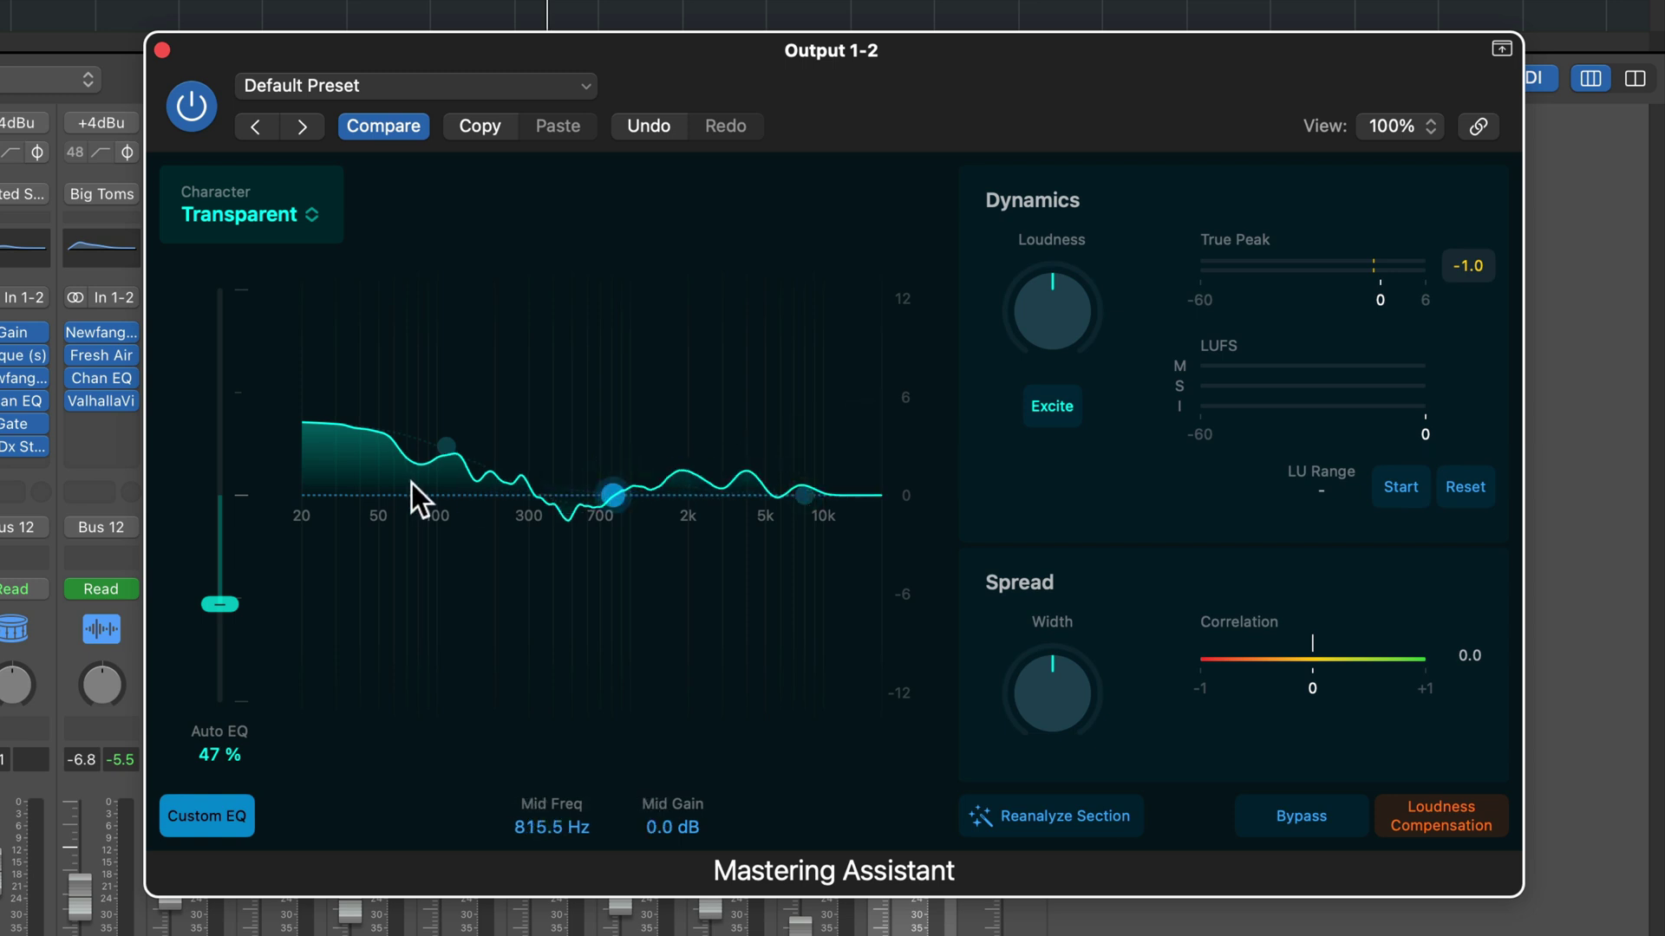
alt+click(445, 446)
click(232, 817)
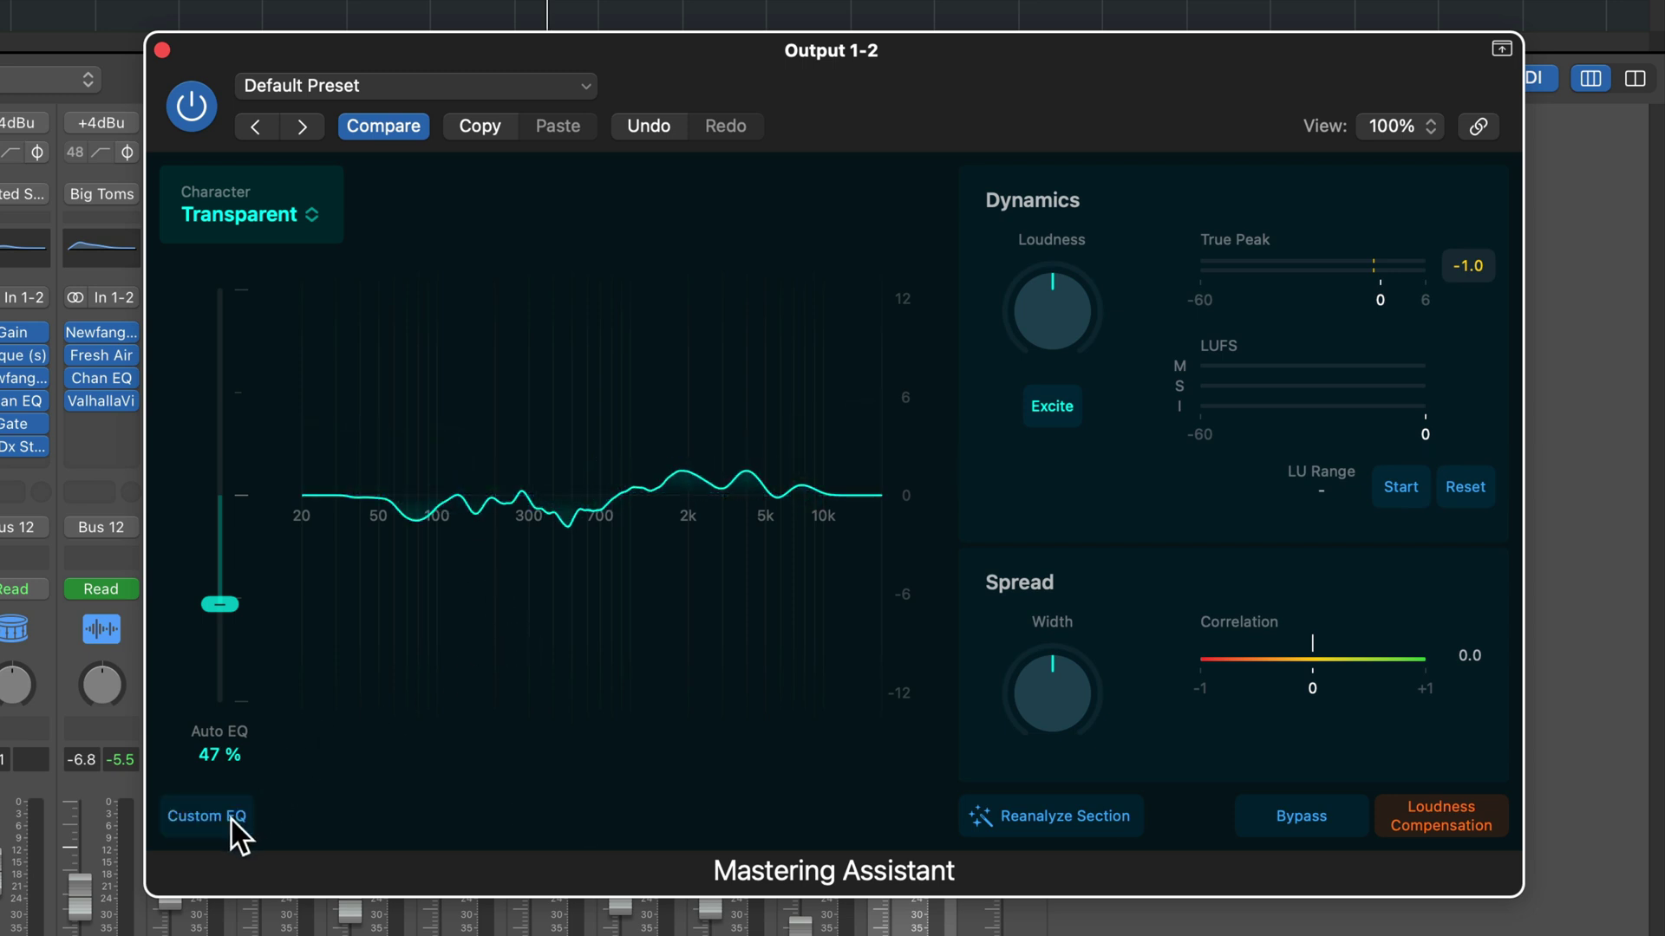
click(232, 817)
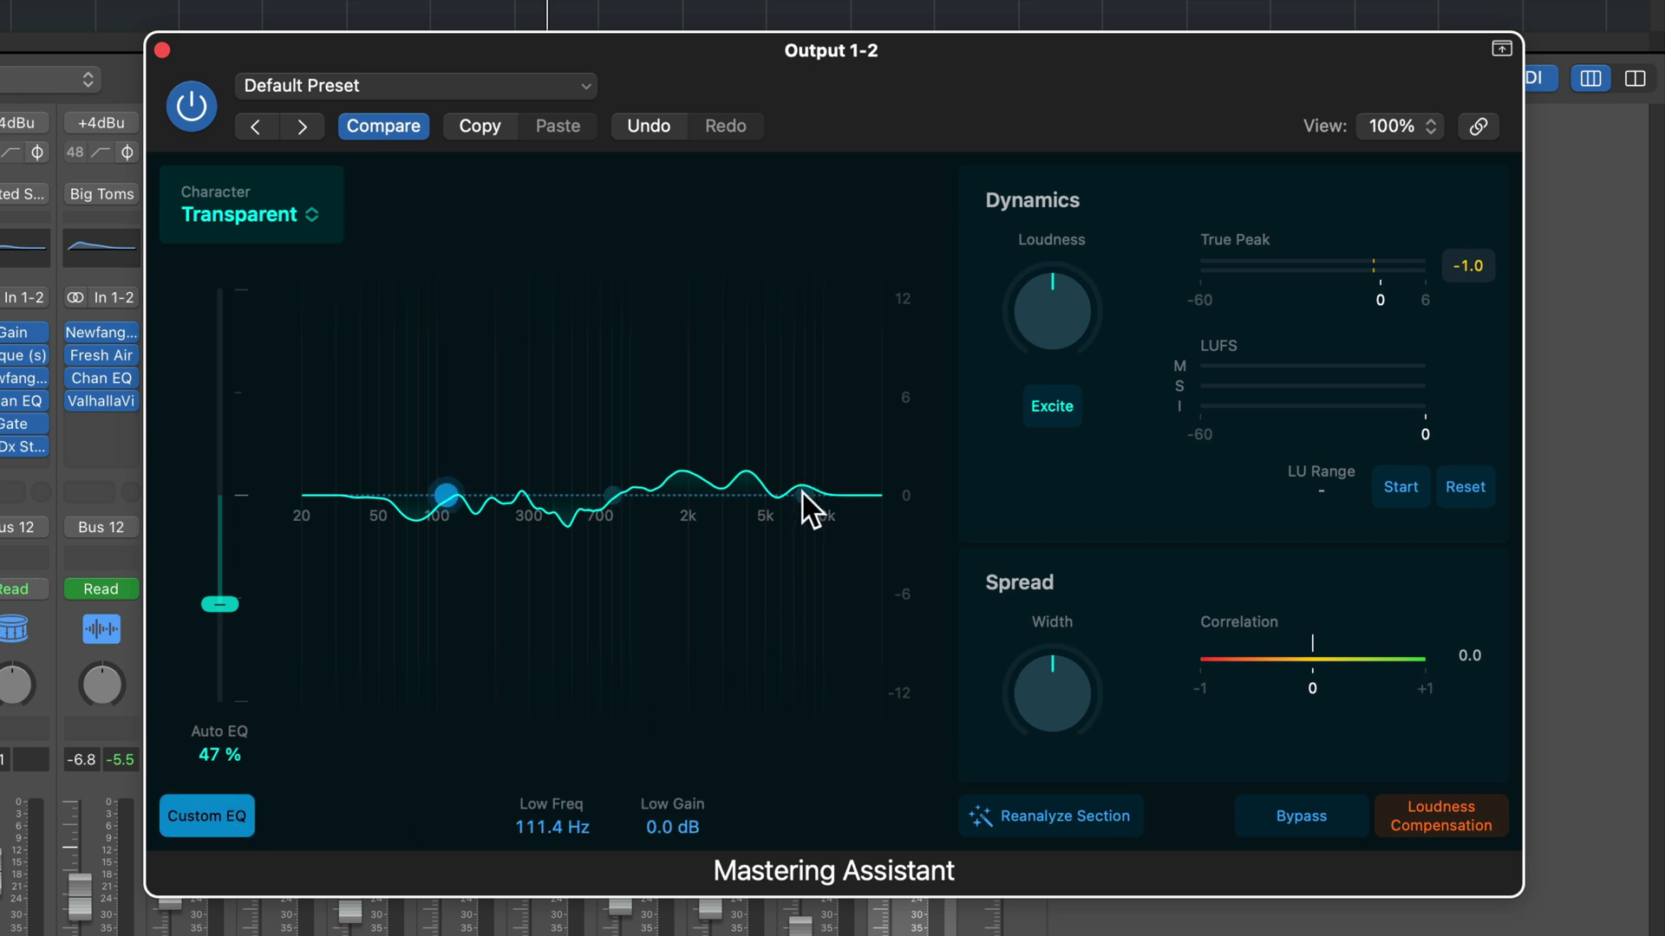
During playback, add a high-shelf boost near 8 kHz and a 0.8 dB lift at 518 Hz, then A/B Custom EQ.
key(space)
drag(805, 496, 706, 463)
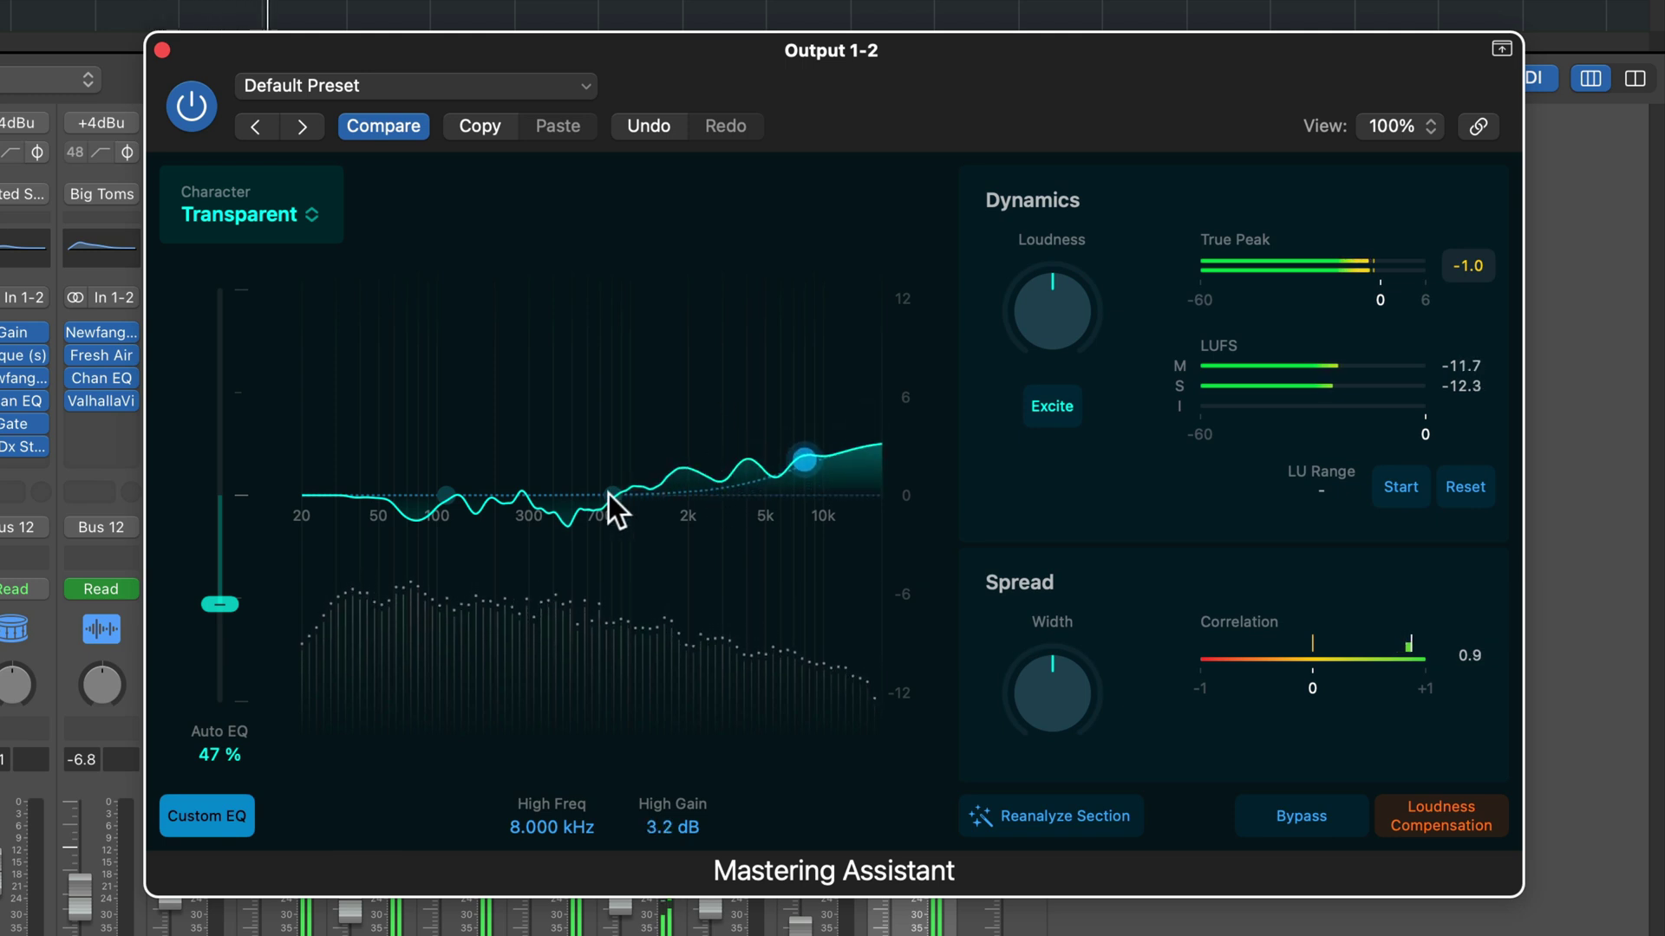
drag(610, 494, 572, 476)
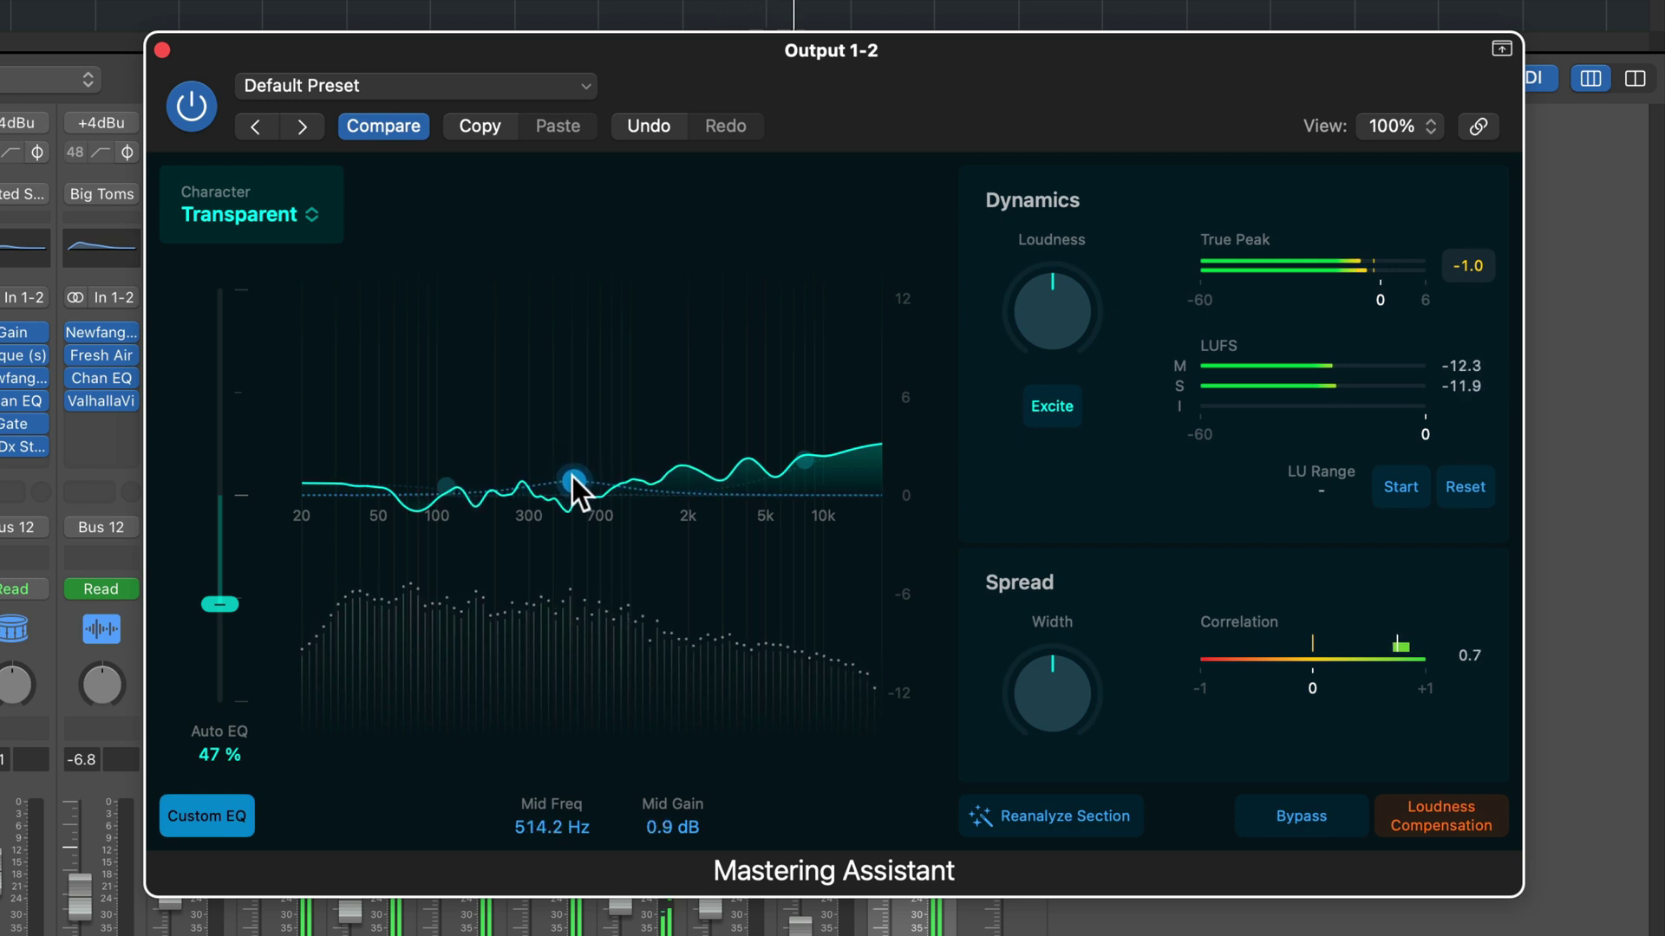
click(231, 799)
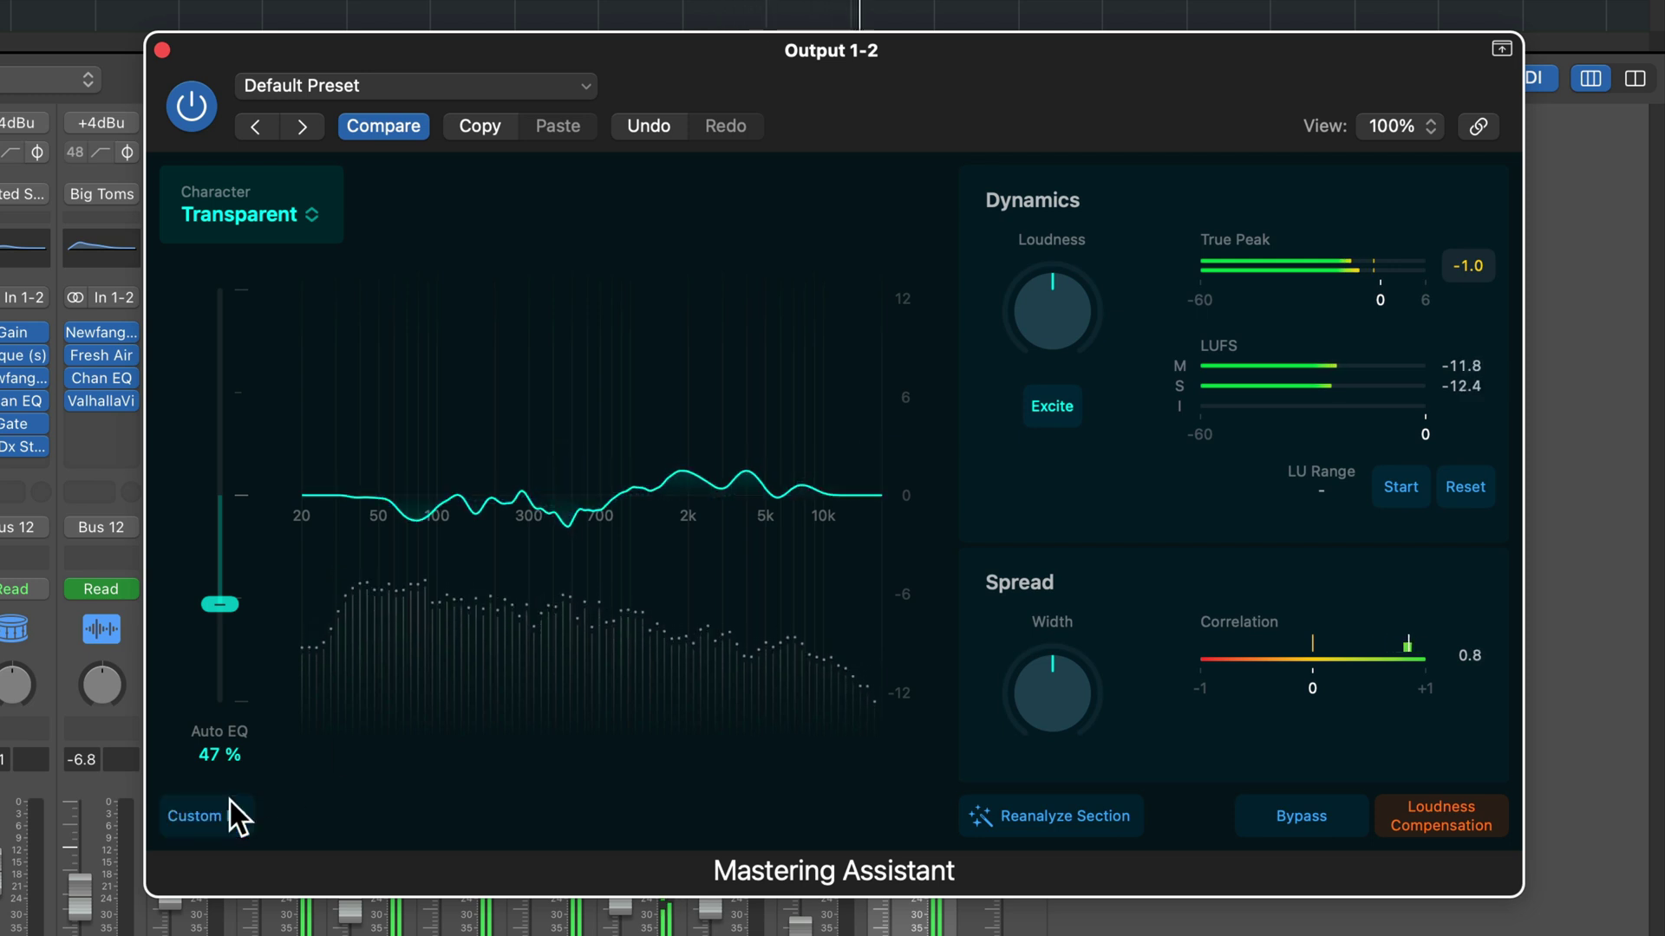
click(231, 802)
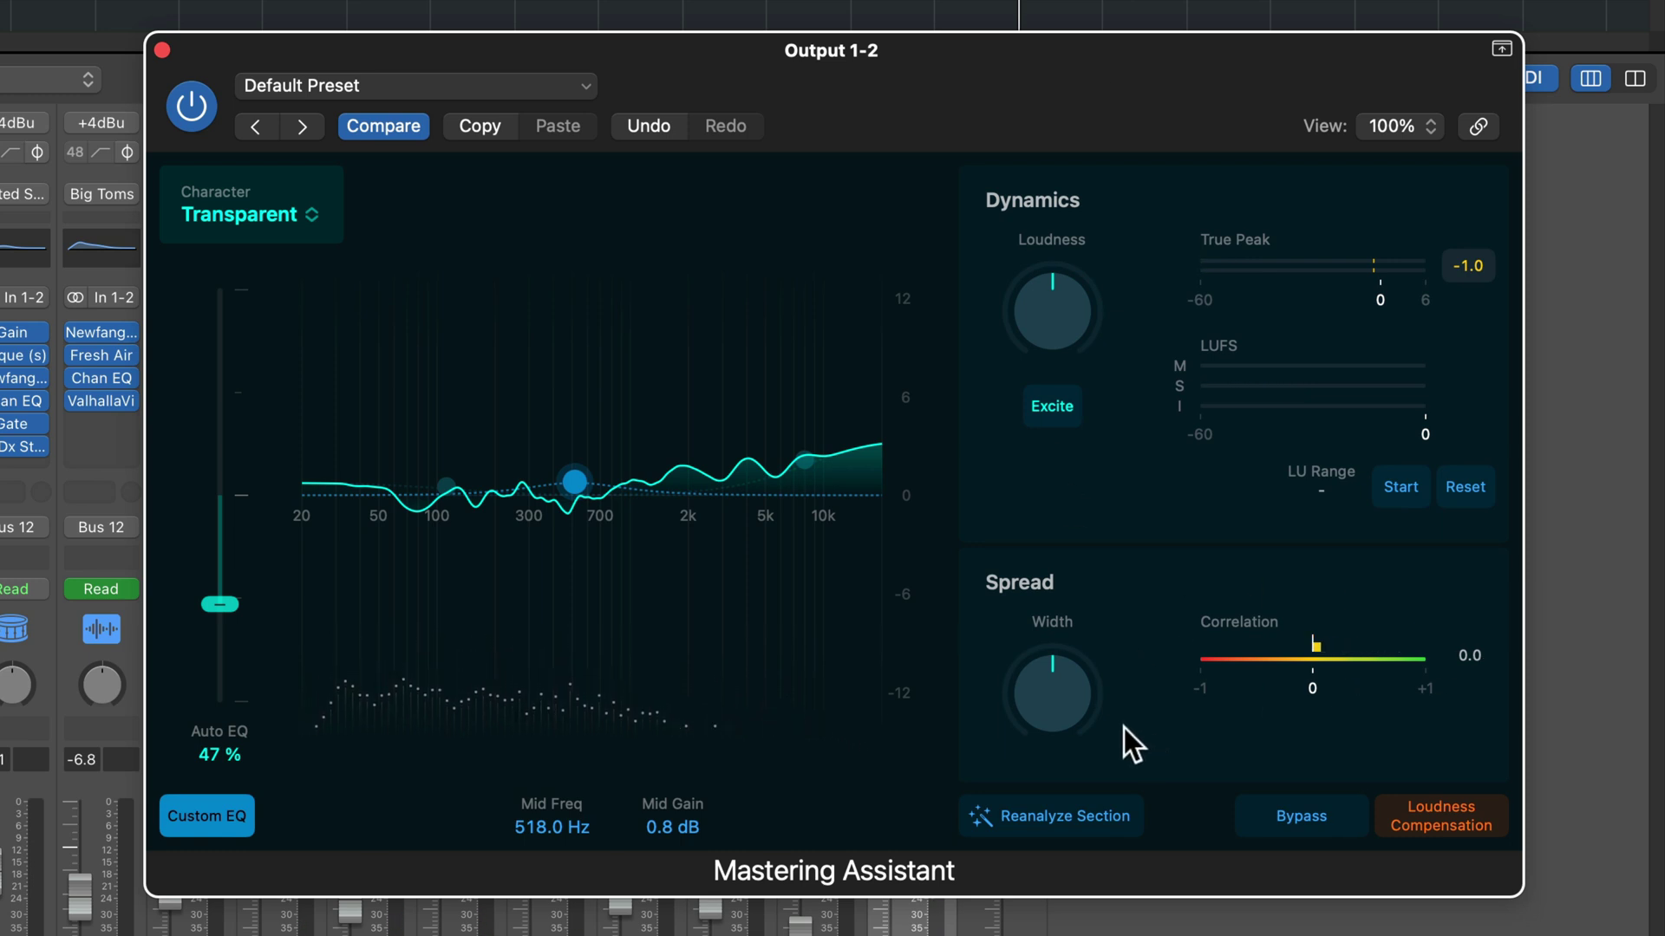
Try Width settings from +0.90 down to -0.29, reset Width to 0.00, and resume playback.
drag(1111, 722, 1133, 538)
drag(1074, 692, 1082, 925)
alt+click(1070, 699)
drag(1089, 687, 1131, 606)
drag(1074, 689, 1078, 834)
alt+click(1060, 690)
key(space)
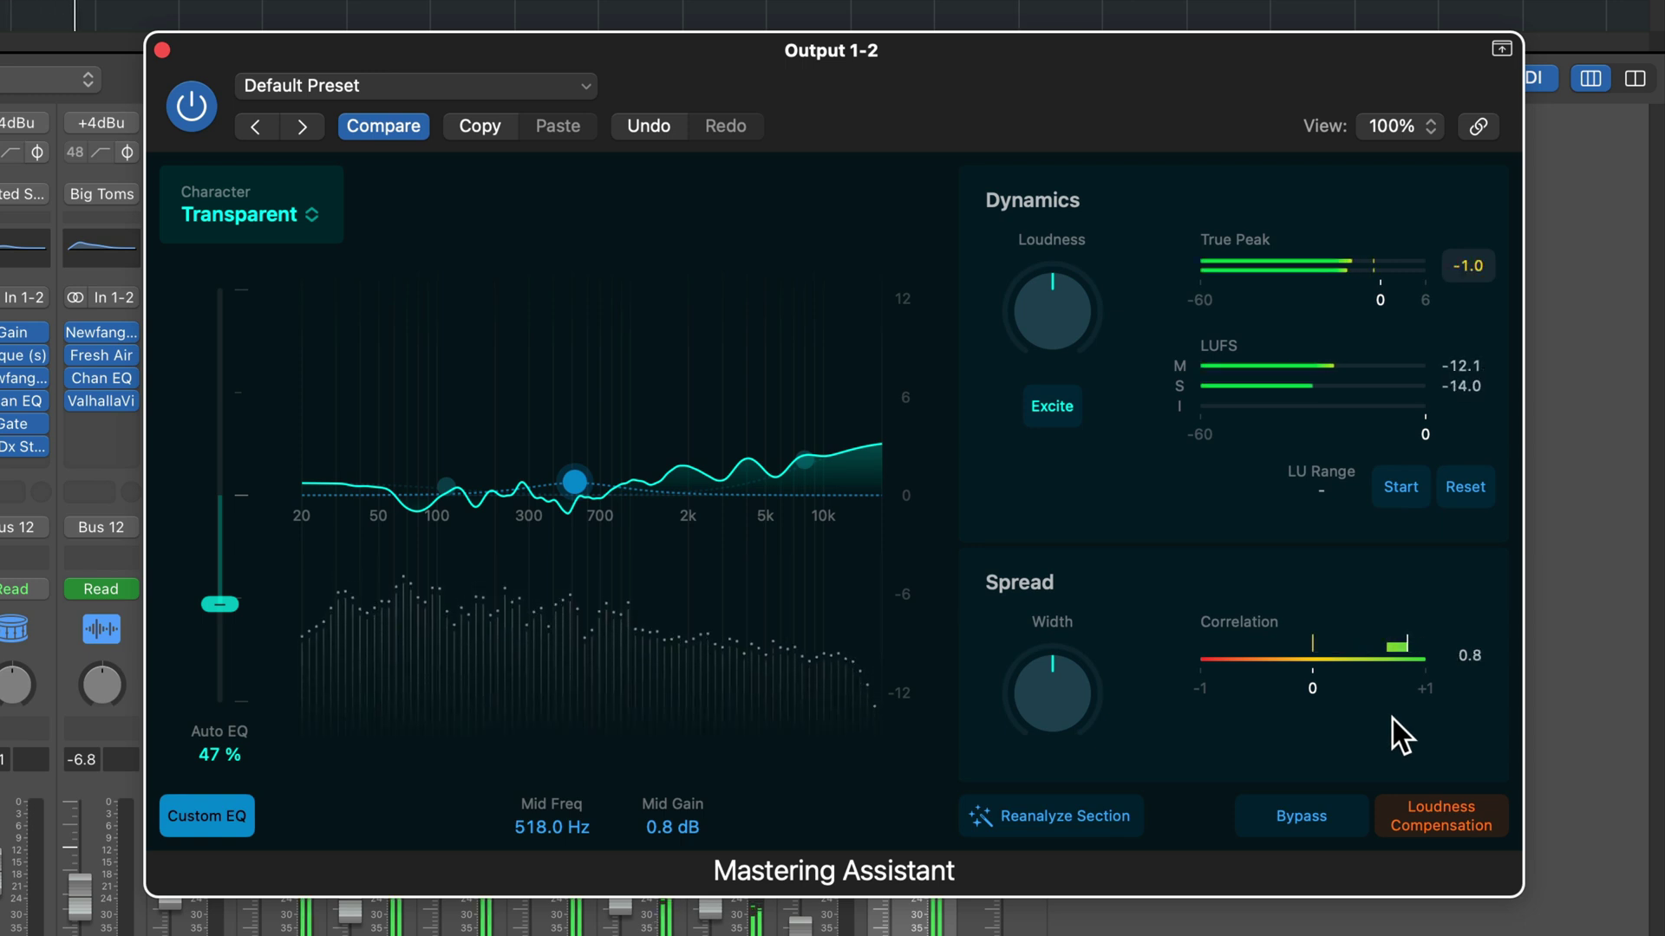
Sweep Width from +0.23 up to +1.00, reset it to 0.00, then play and set it slightly wide.
drag(1068, 693, 1099, 651)
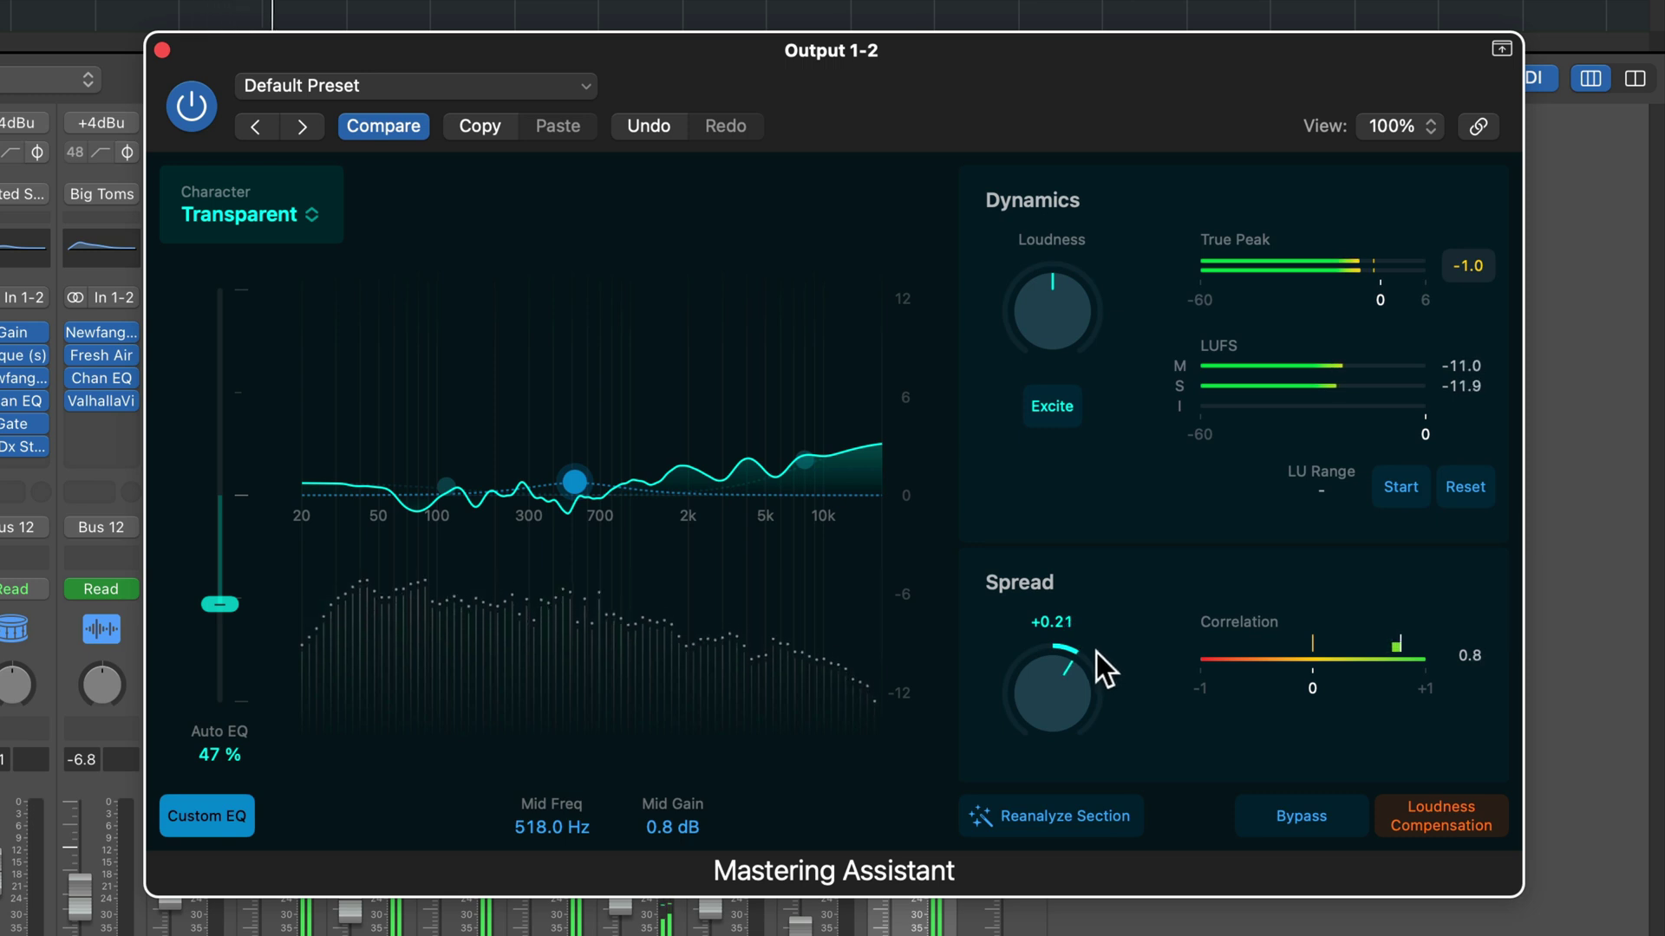
drag(1065, 690, 1099, 462)
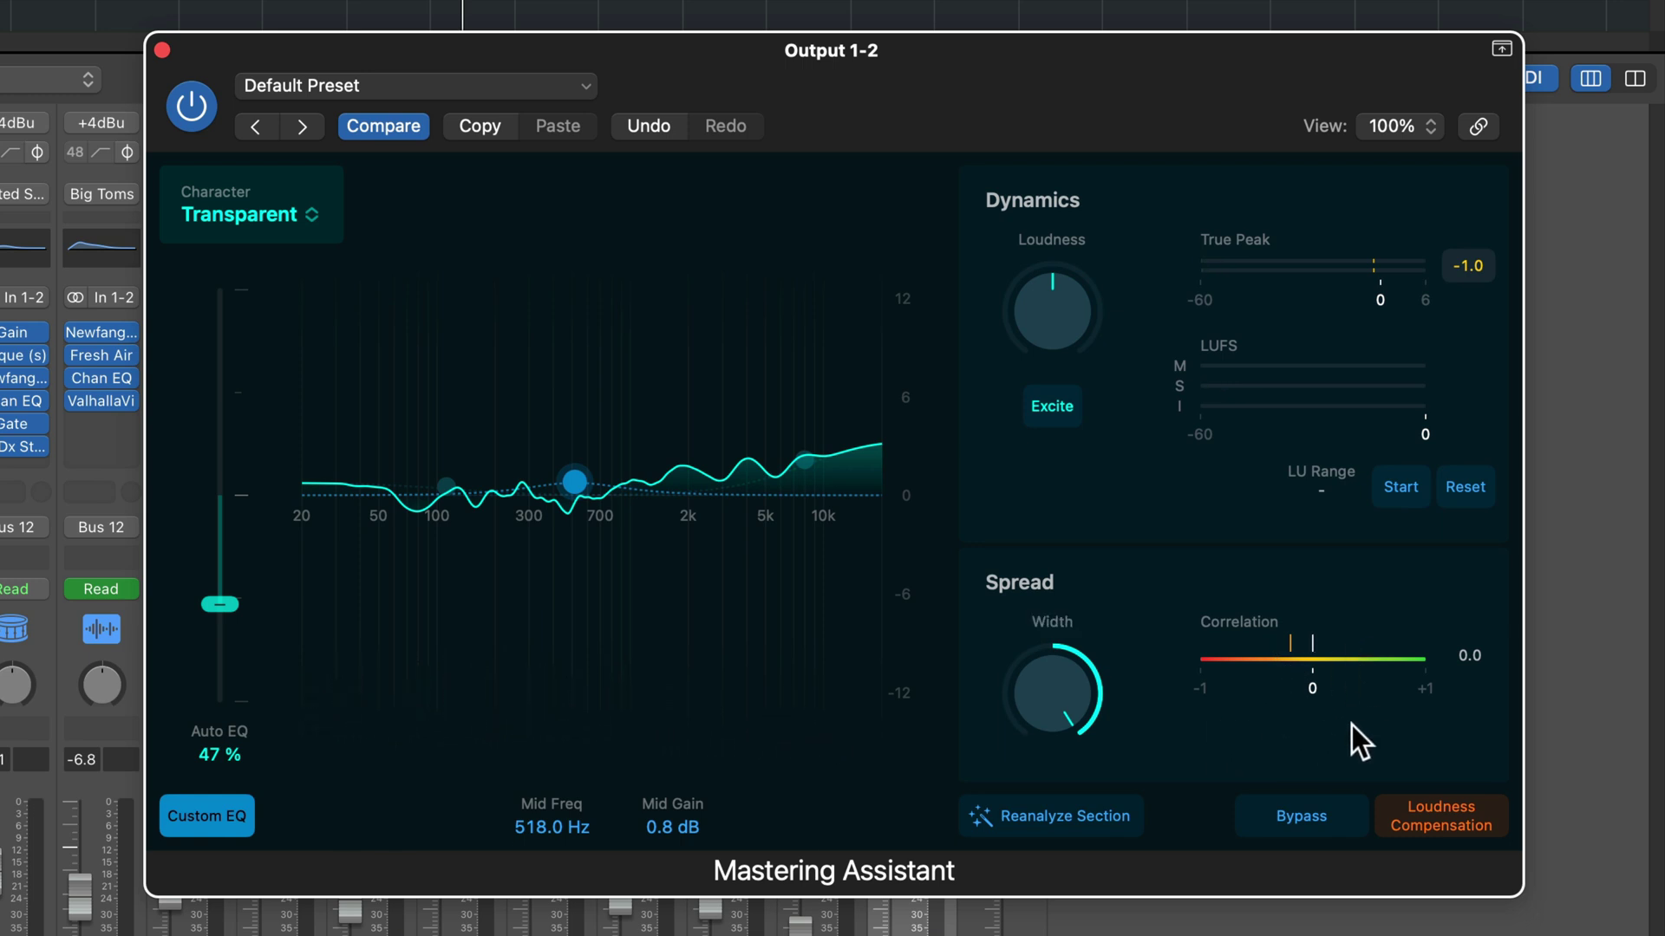
mouse_move(1053, 697)
mouse_down()
mouse_move(1069, 862)
mouse_move(1069, 710)
mouse_up()
alt+click(1060, 705)
key(space)
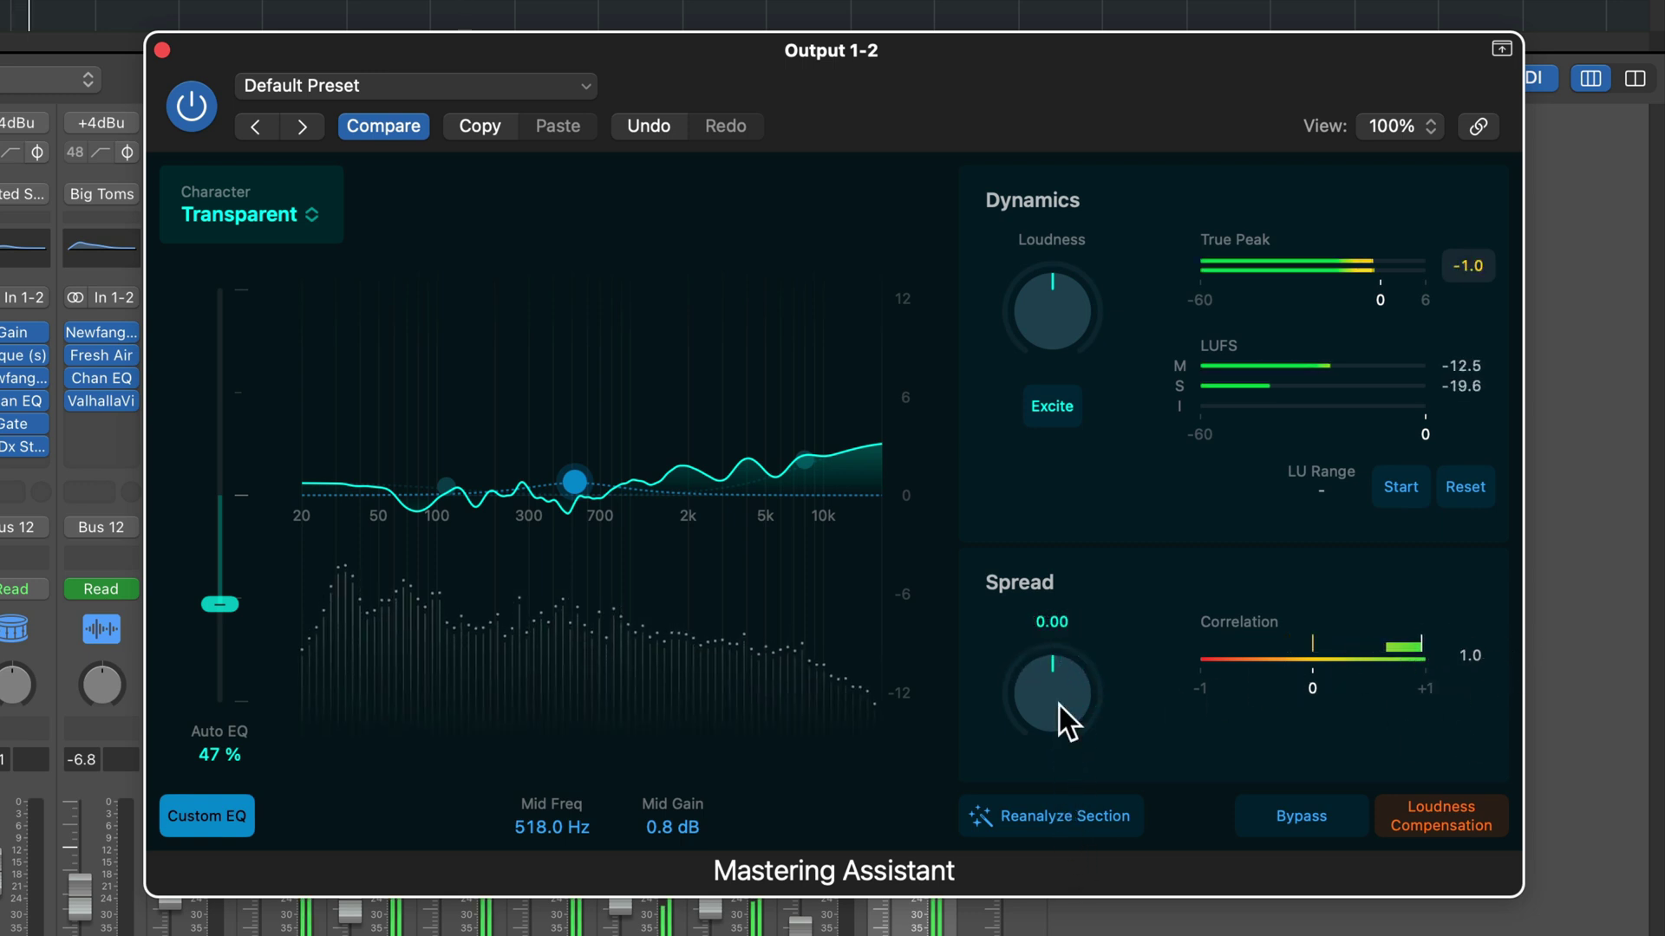
drag(1060, 706, 1120, 663)
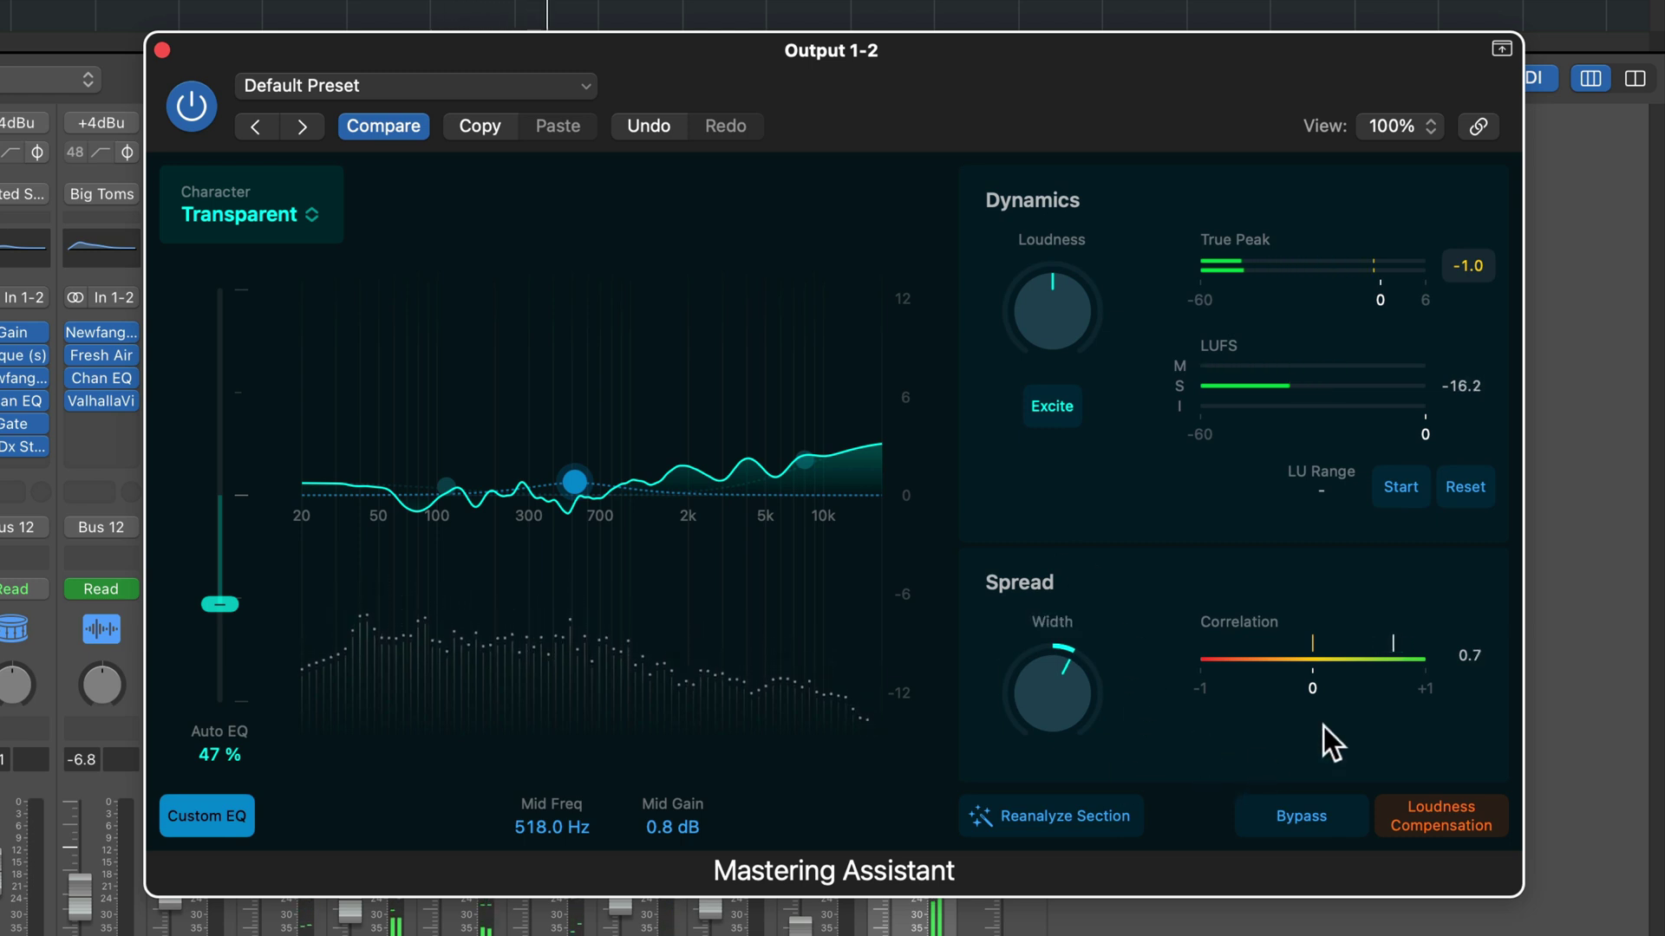
Stop playback, keeping Width slightly wide.
key(space)
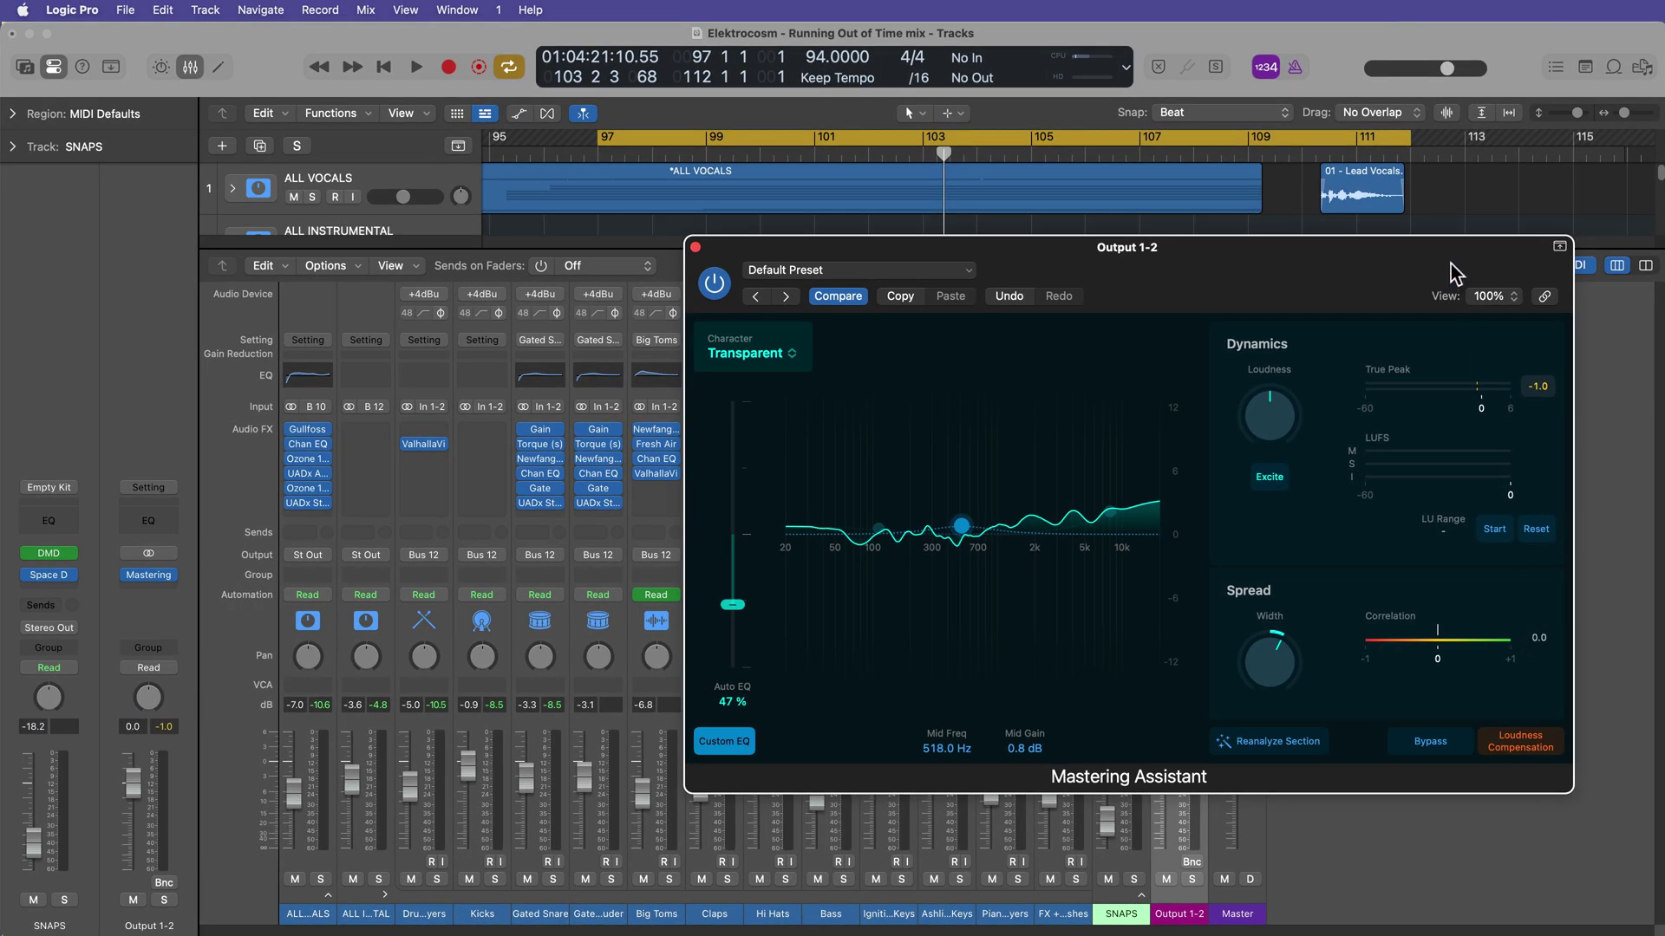
Insert a stereo Gain plug-in (Utility > Gain > Stereo) below Mastering on Output 1-2.
drag(1455, 261, 869, 277)
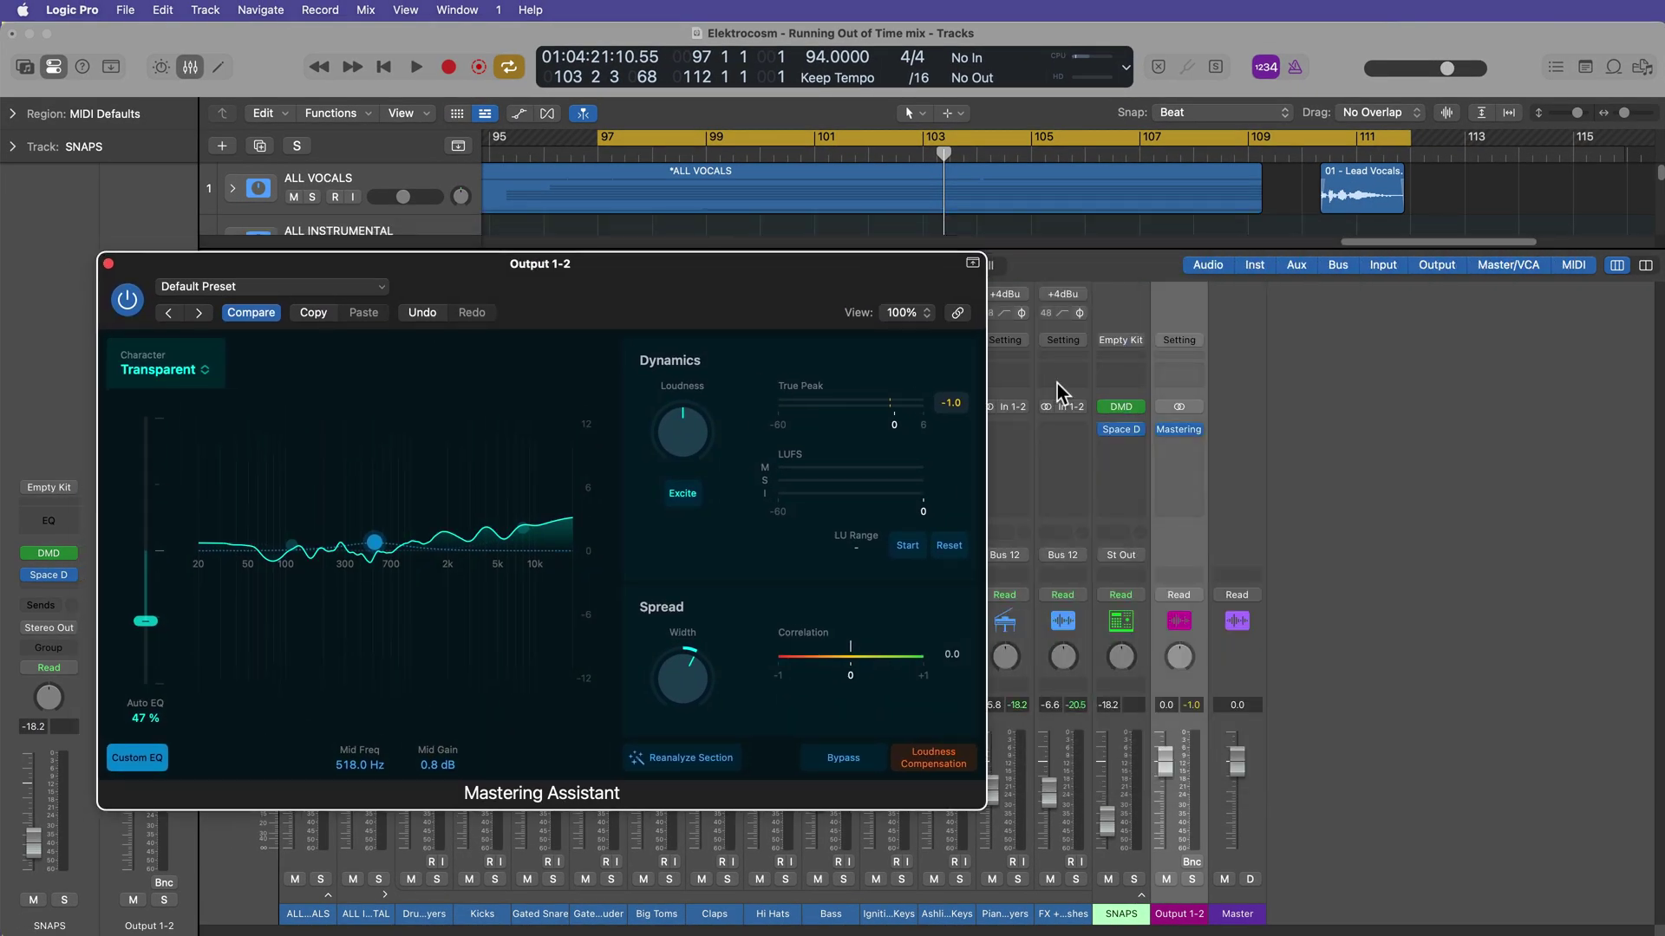
click(1183, 443)
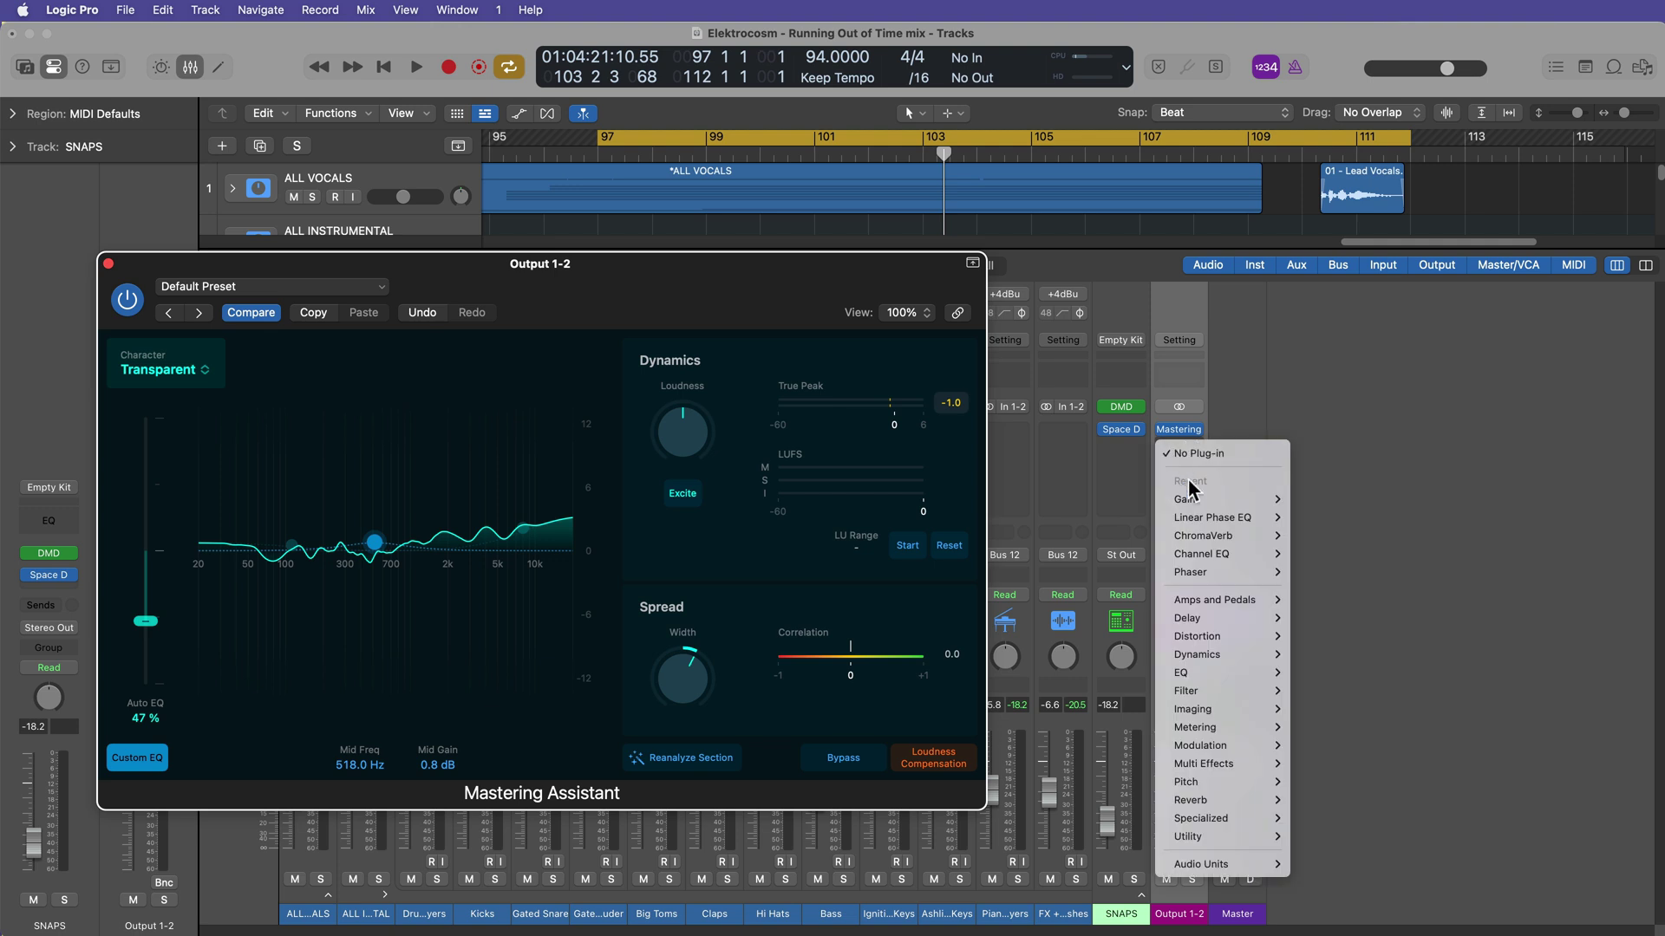
mouse_move(1231, 837)
mouse_move(1327, 855)
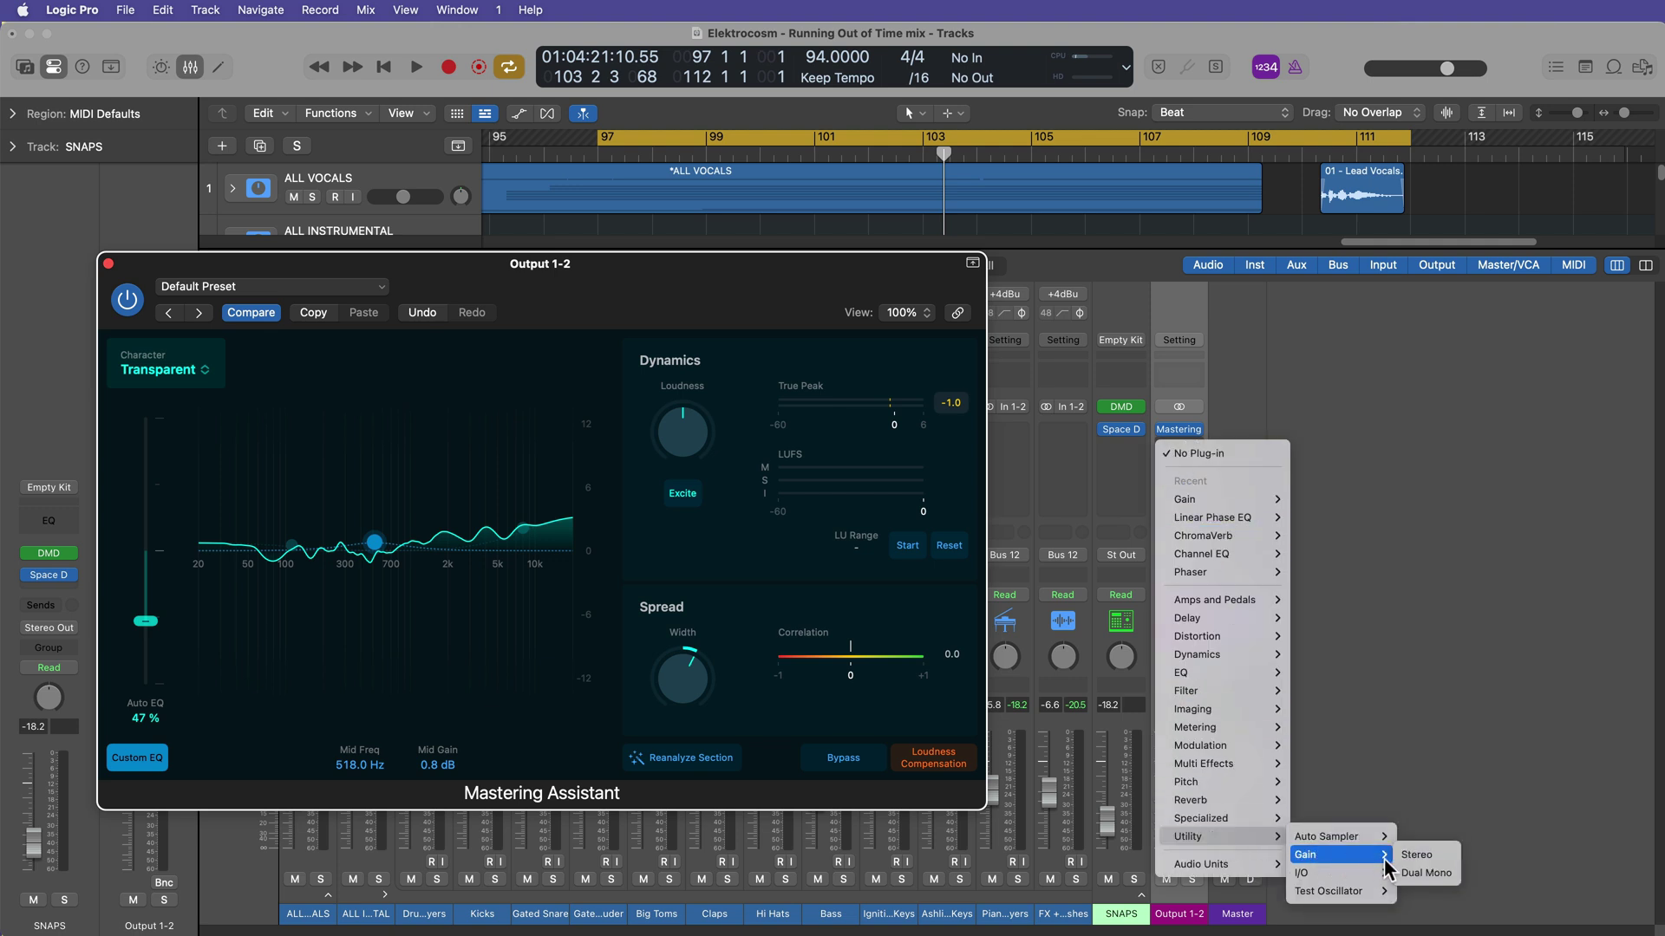
click(1414, 855)
drag(922, 252, 1301, 410)
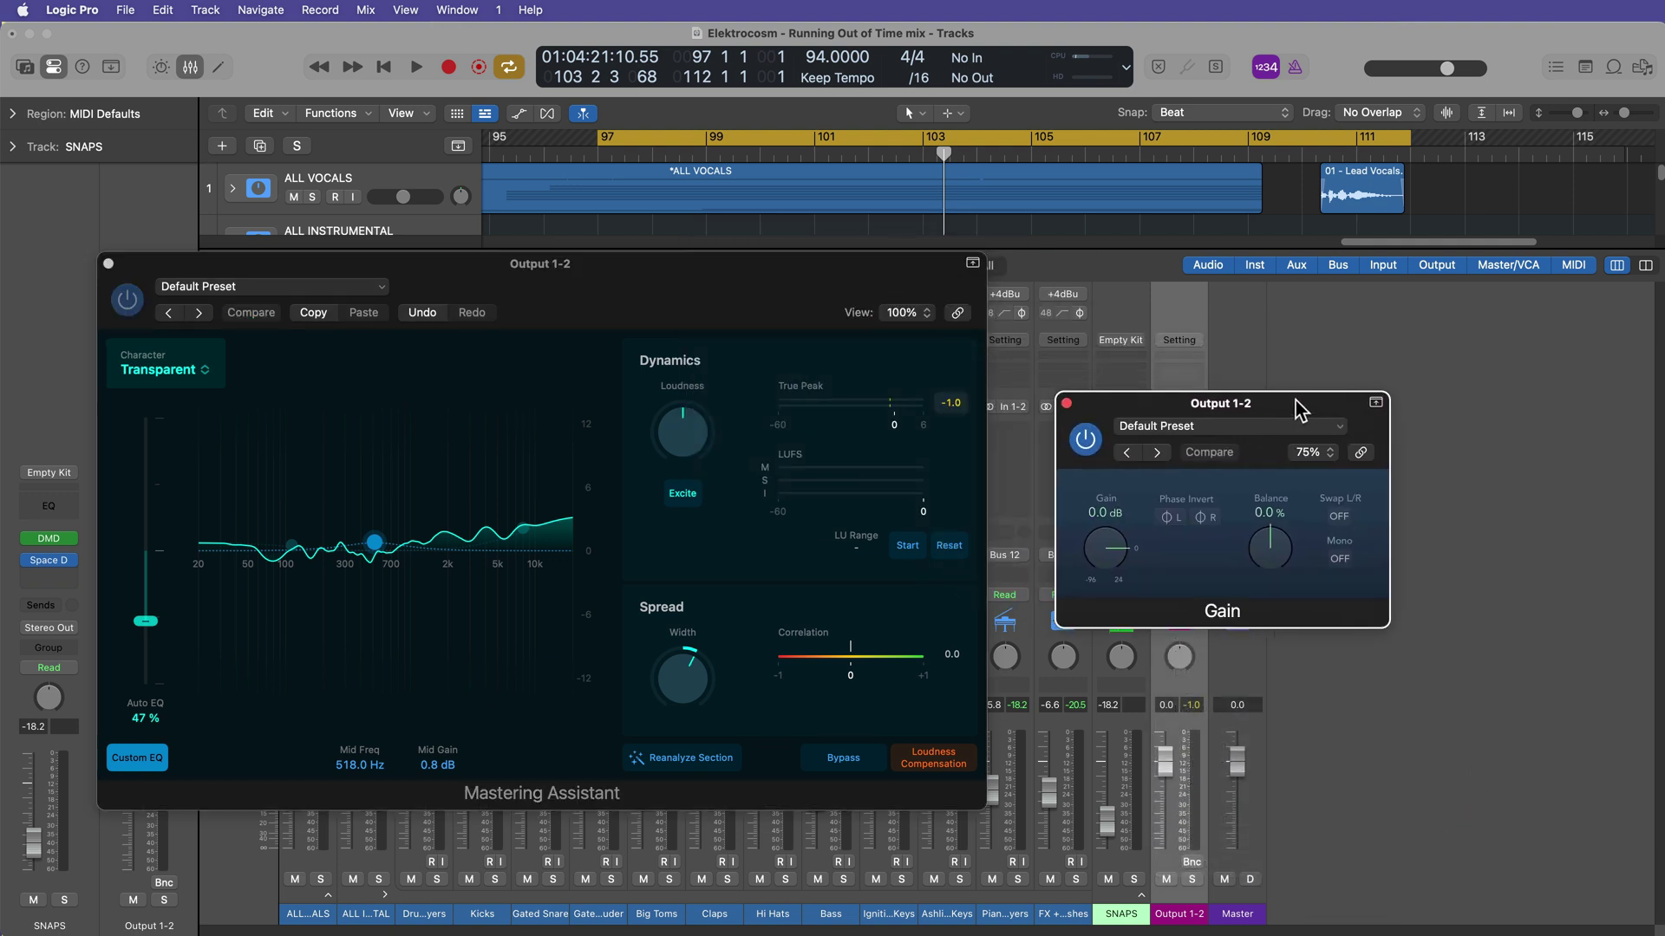
Toggle the Gain plug-in's Mono on and off during playback to check mono, then stop.
click(1341, 559)
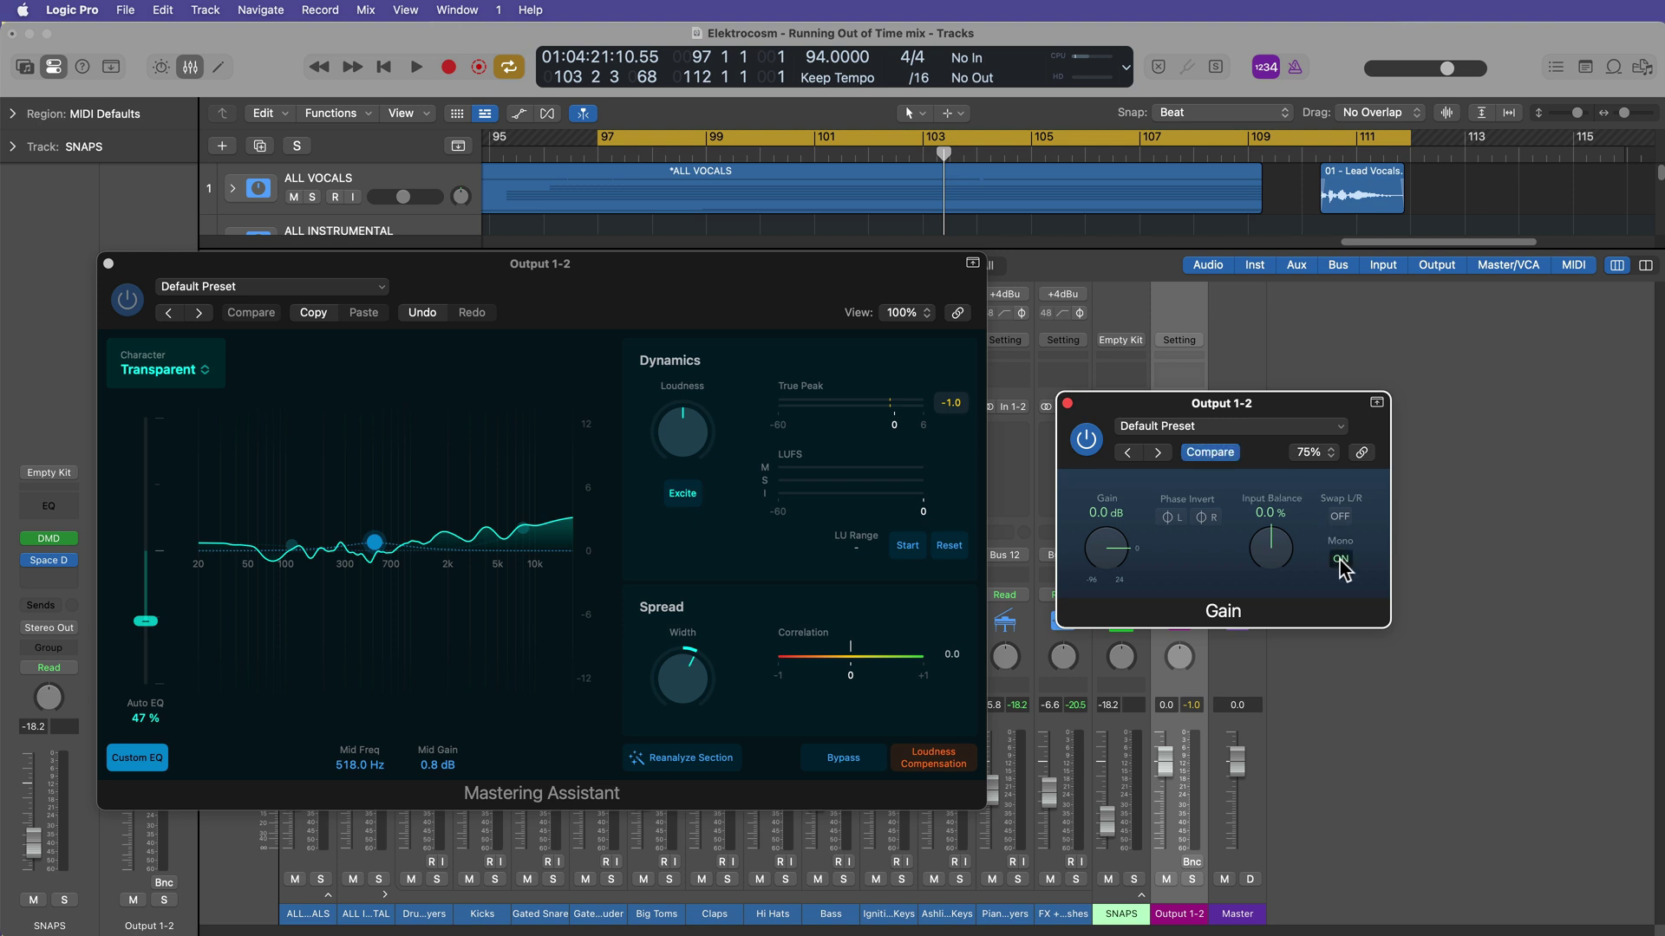
click(1341, 560)
key(space)
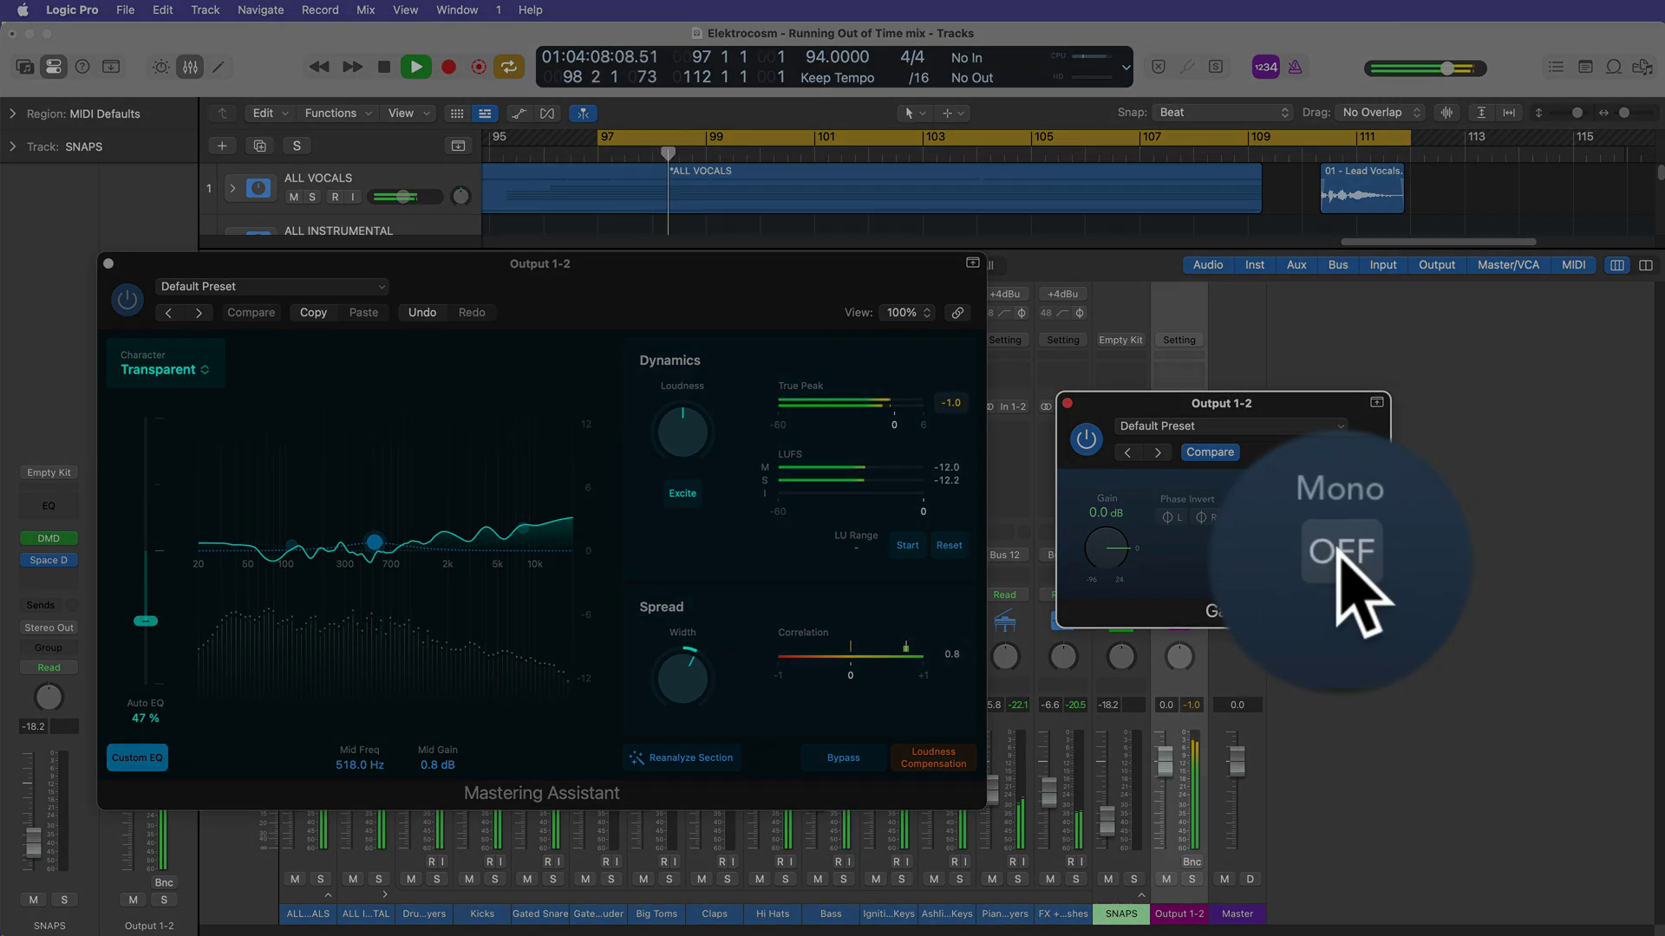
click(1341, 559)
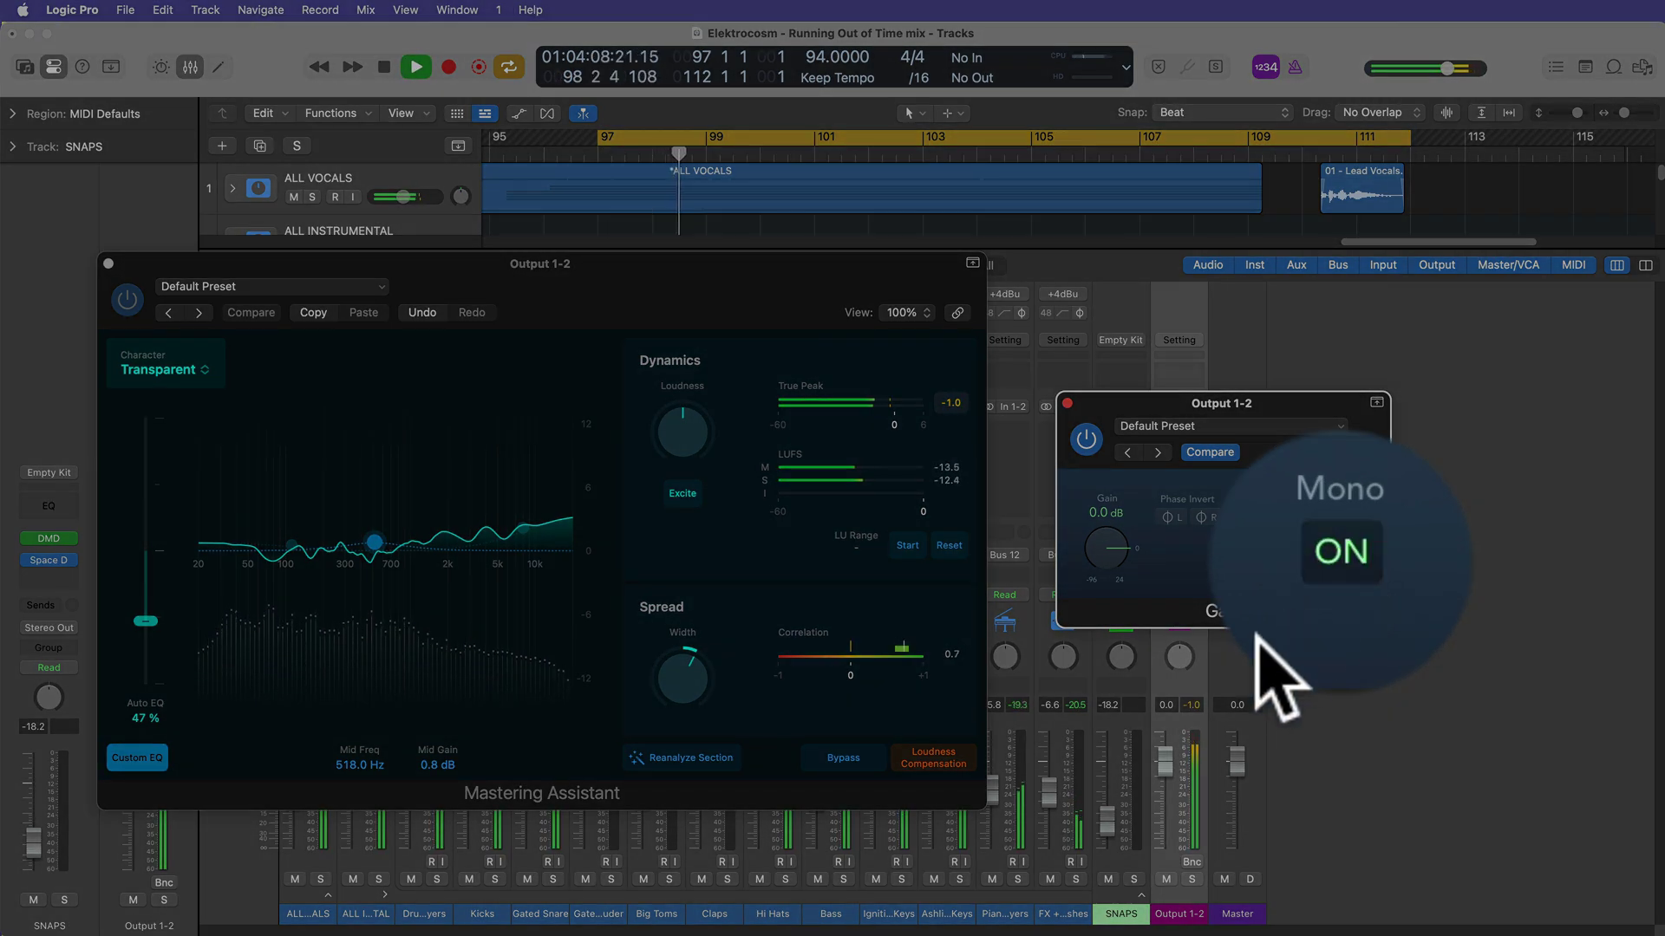
click(1340, 558)
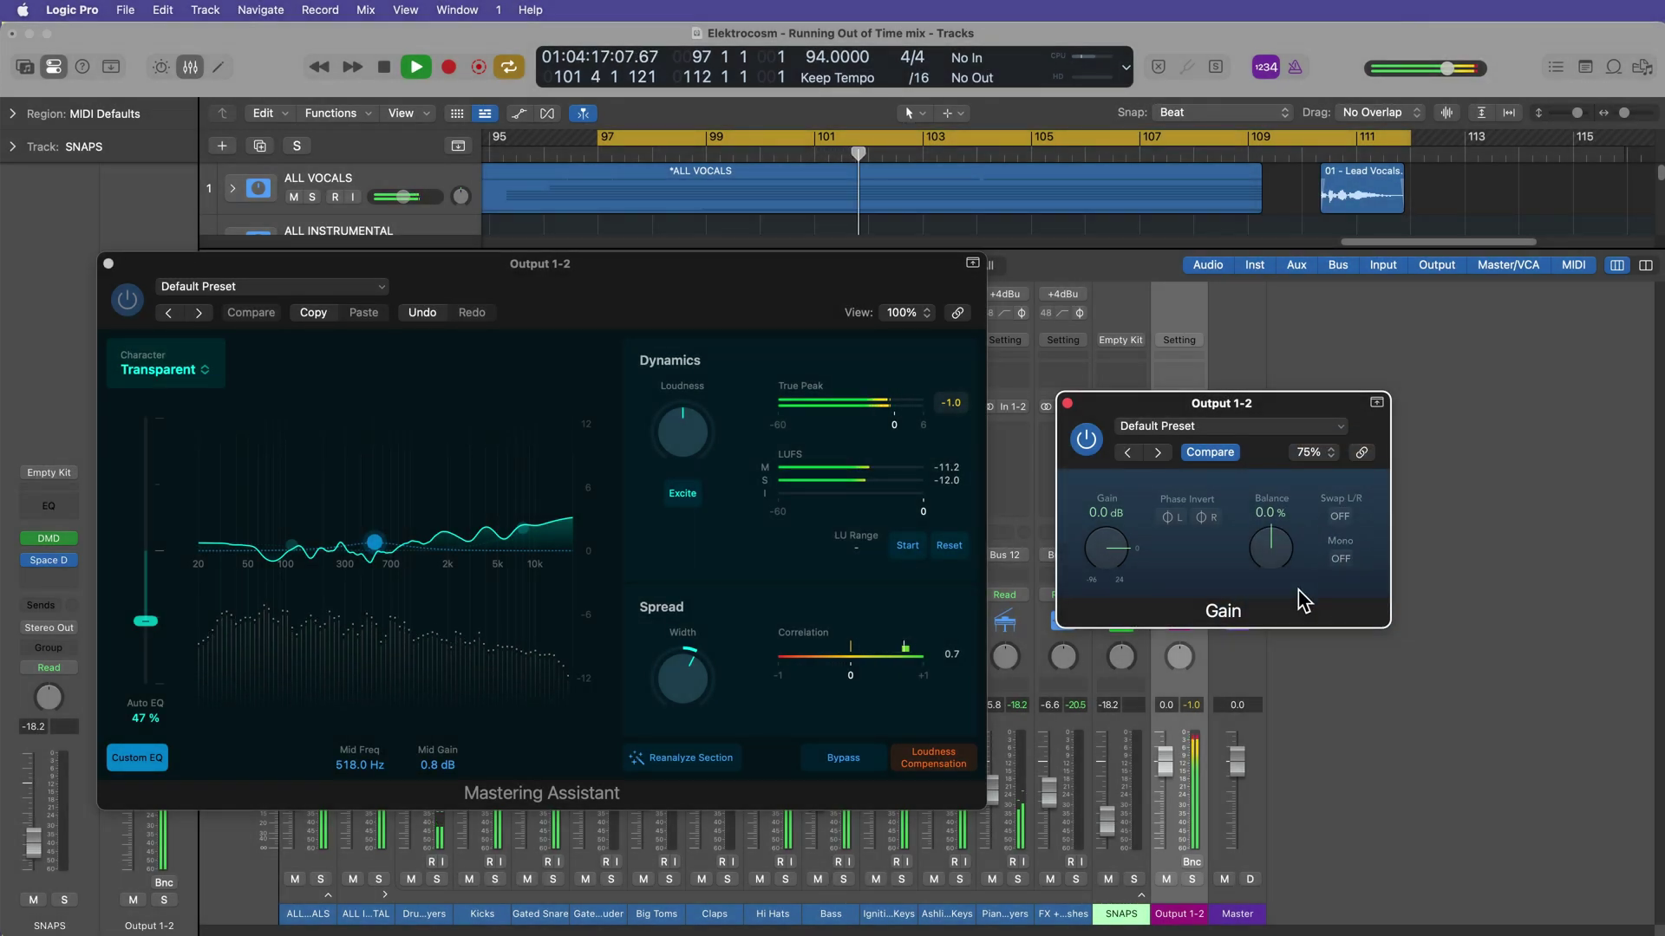
key(space)
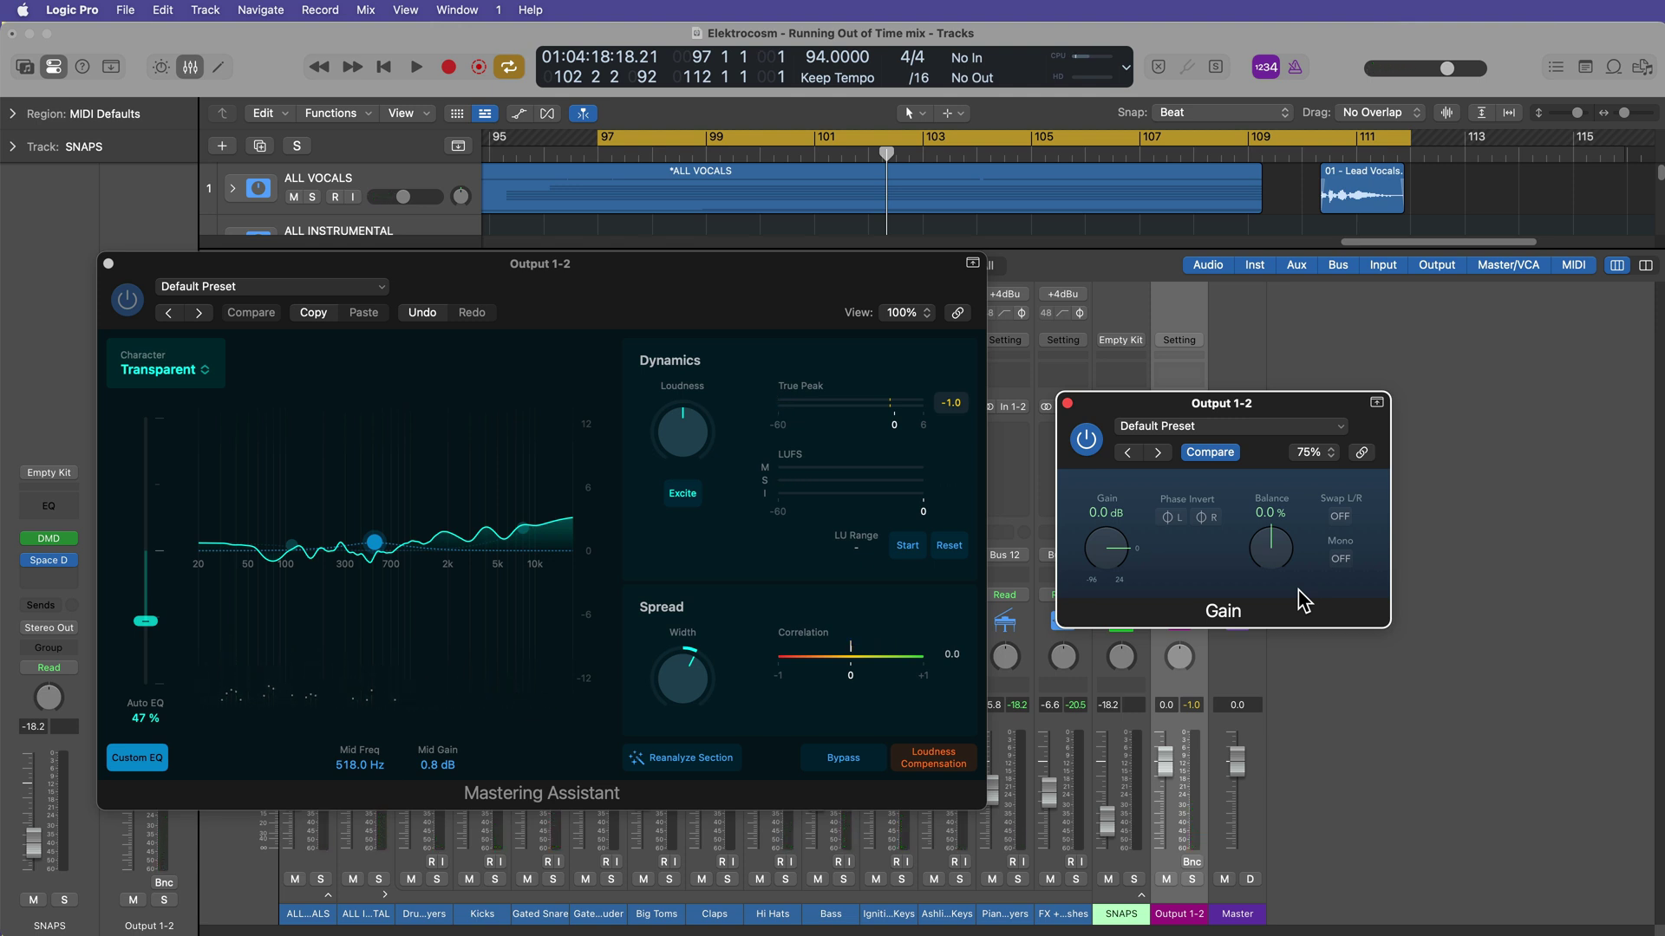
Close the Gain window, bring back the Mastering Assistant, and try a small Loudness boost before resetting it to 0.00.
click(1067, 403)
drag(946, 290, 1485, 295)
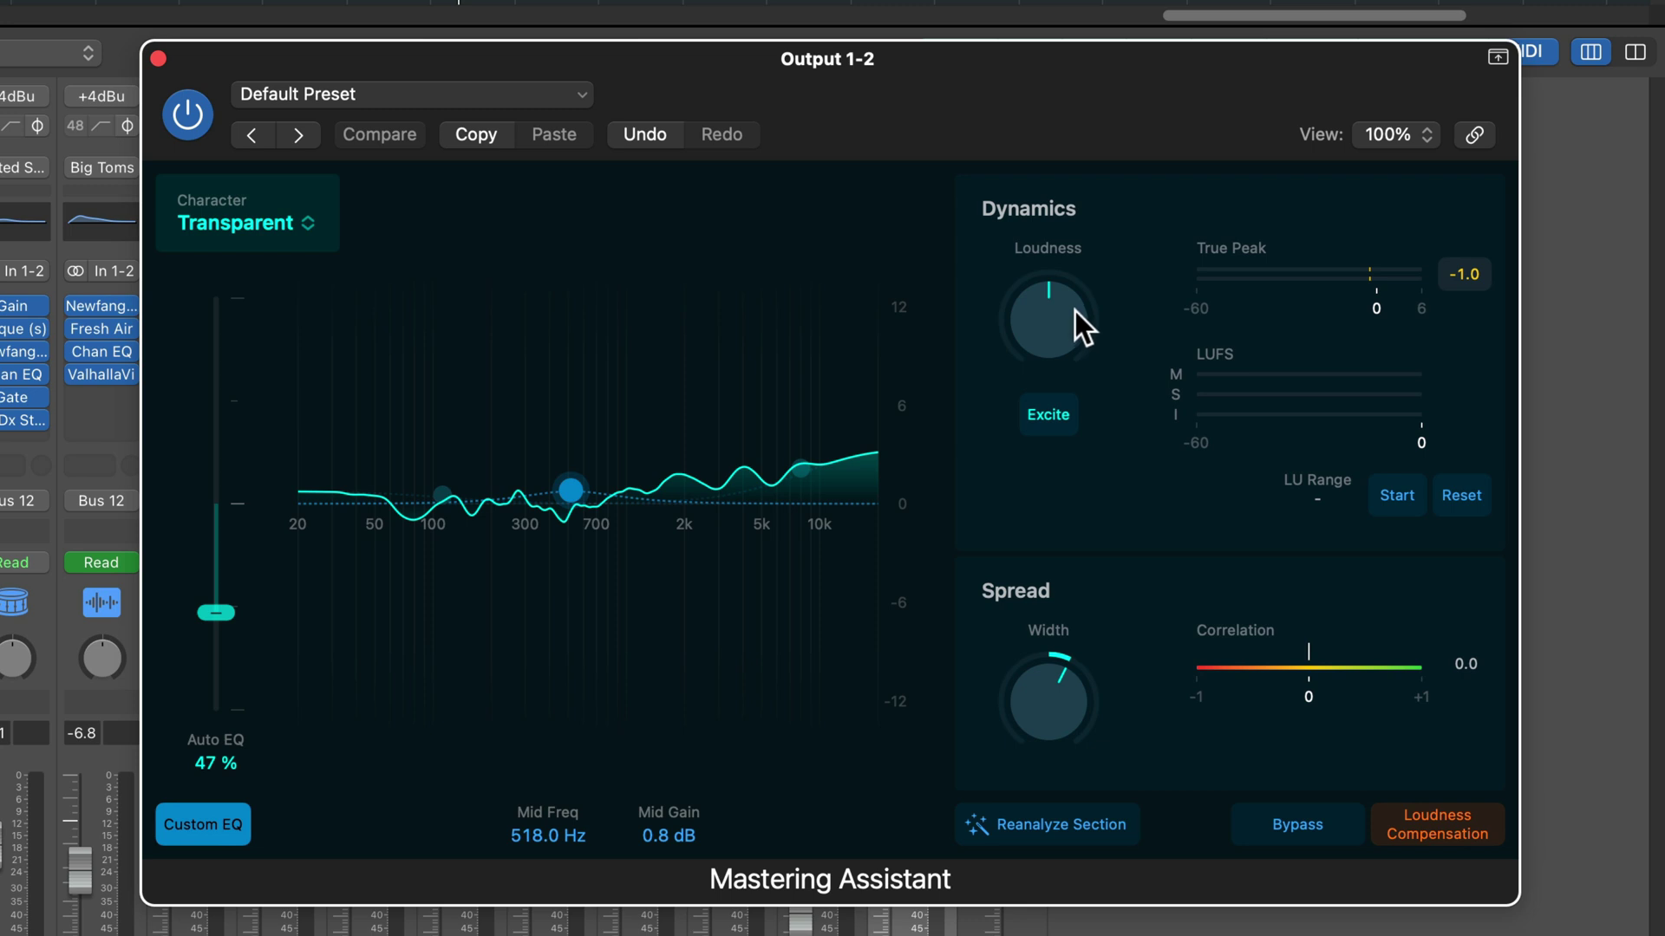
drag(1075, 309, 1090, 288)
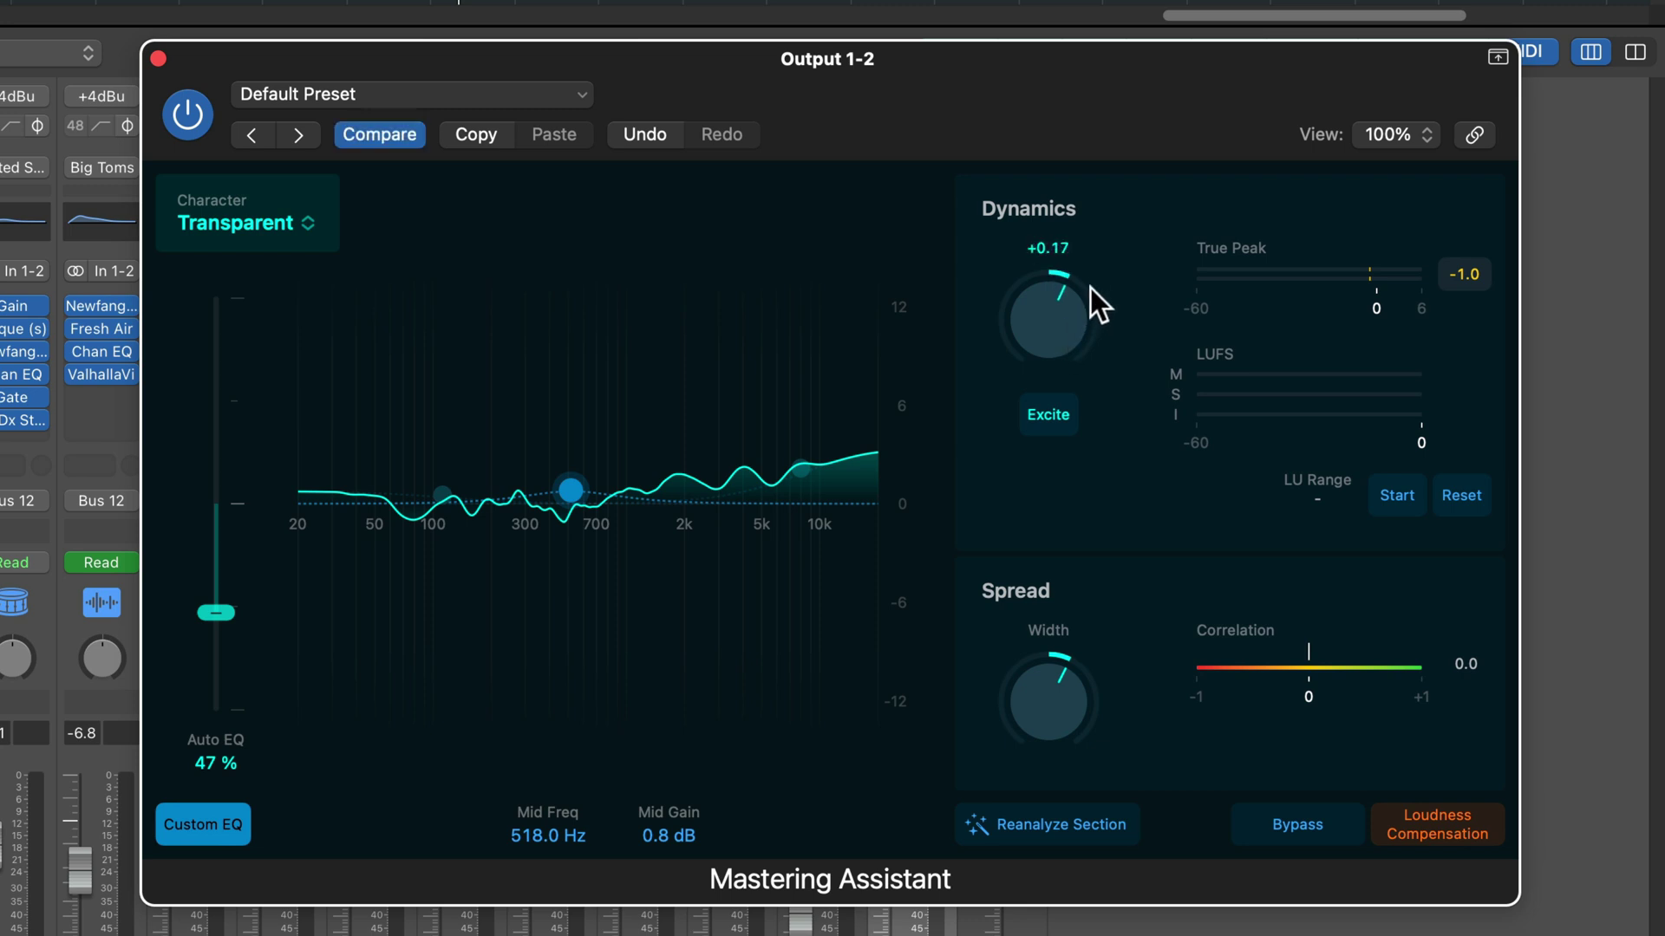
alt+click(1058, 323)
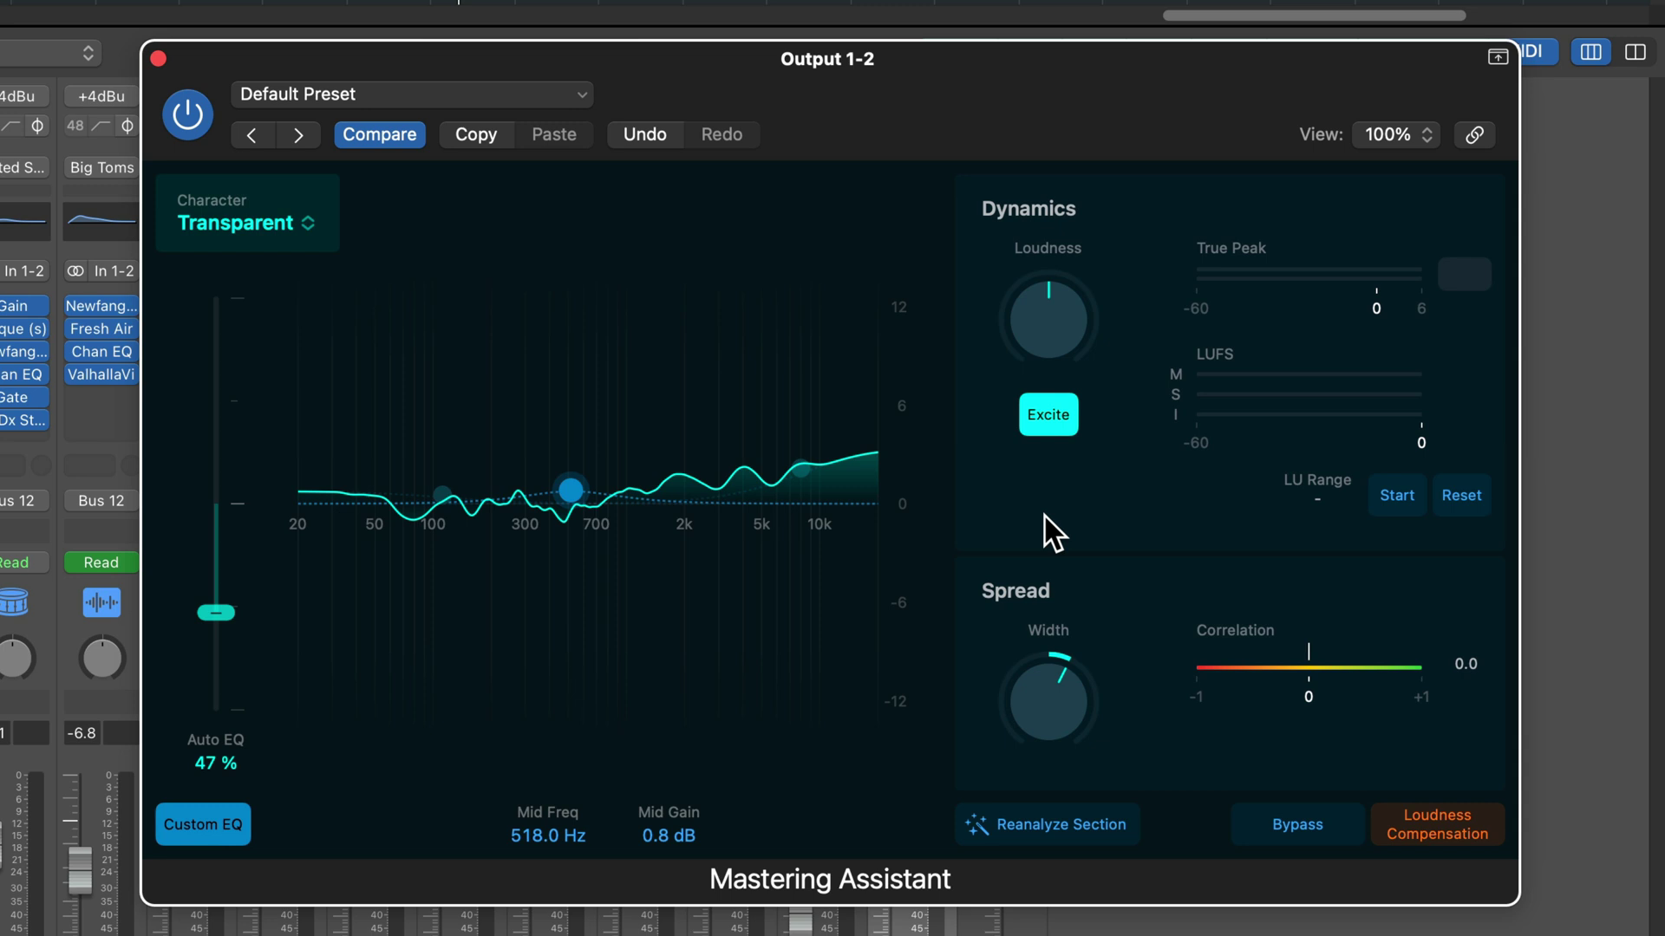
Switch on Excite in the Dynamics section.
click(1049, 414)
Toggle Excite off and on during playback to compare, ending with Excite on.
click(1051, 413)
click(1050, 424)
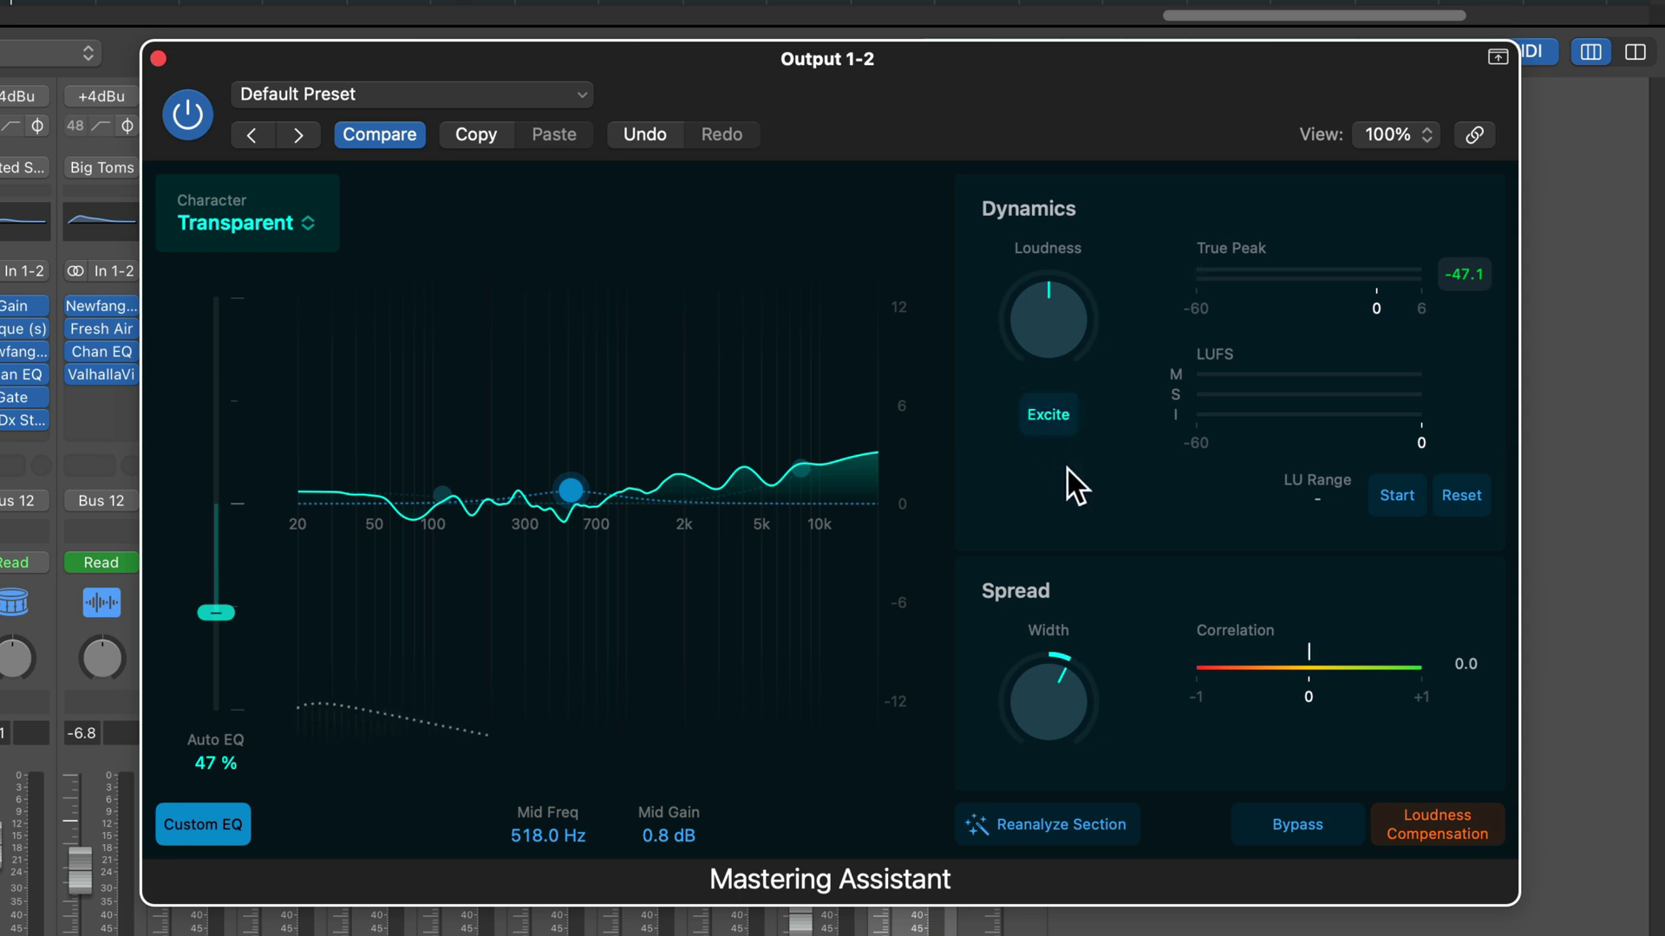
key(space)
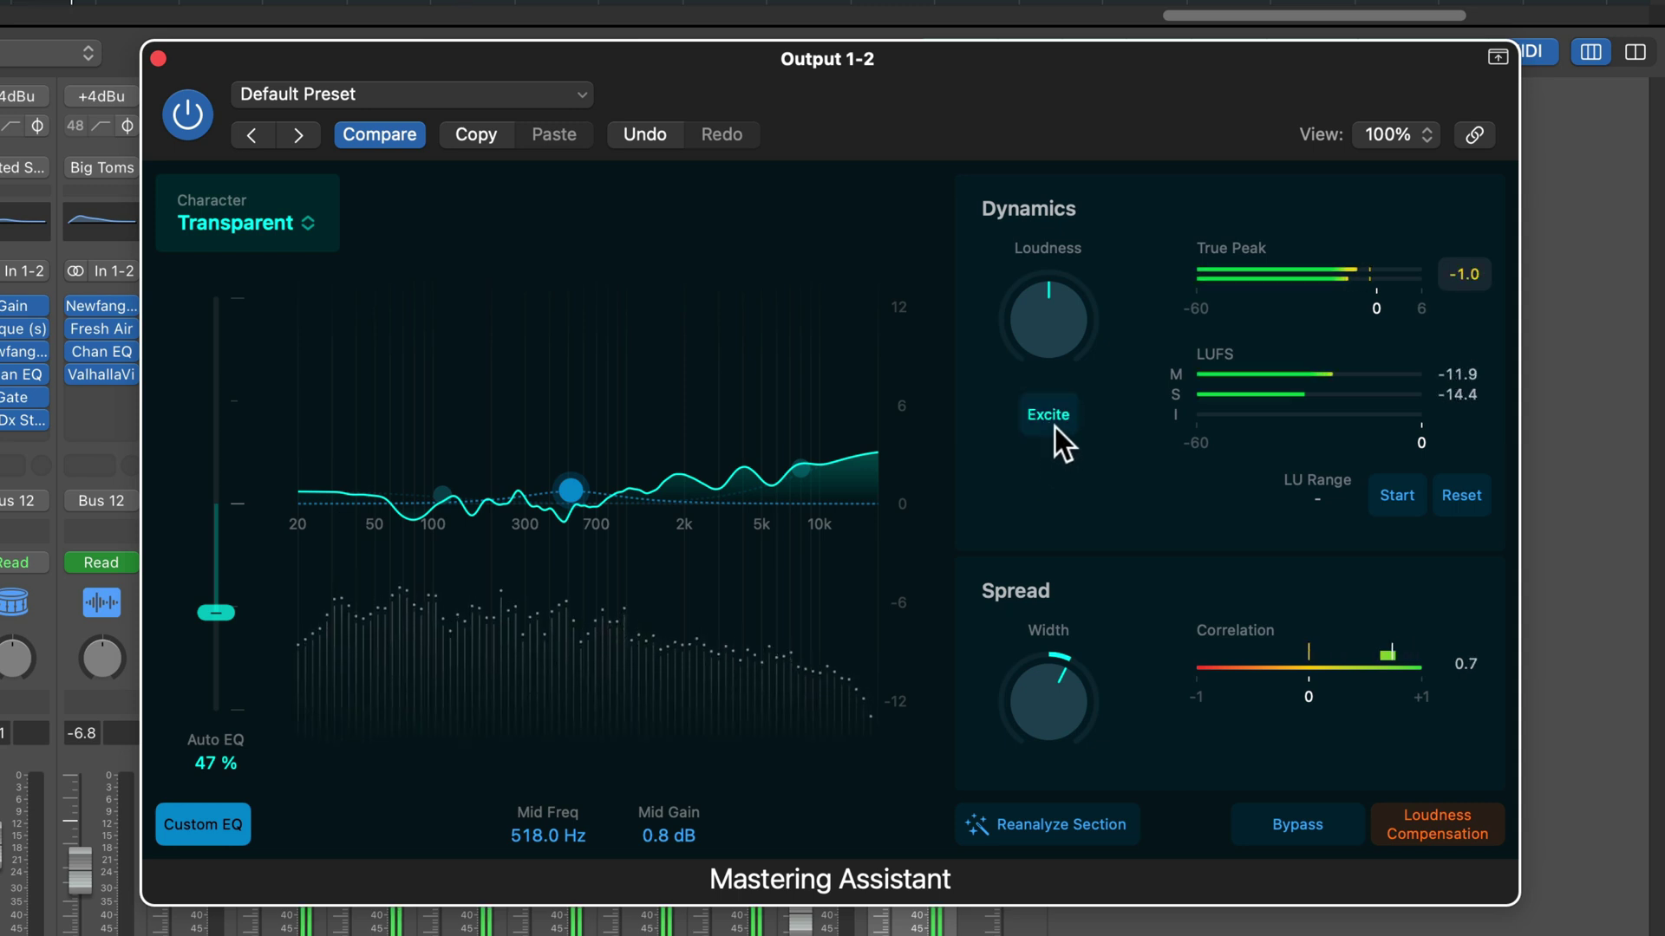
click(1054, 428)
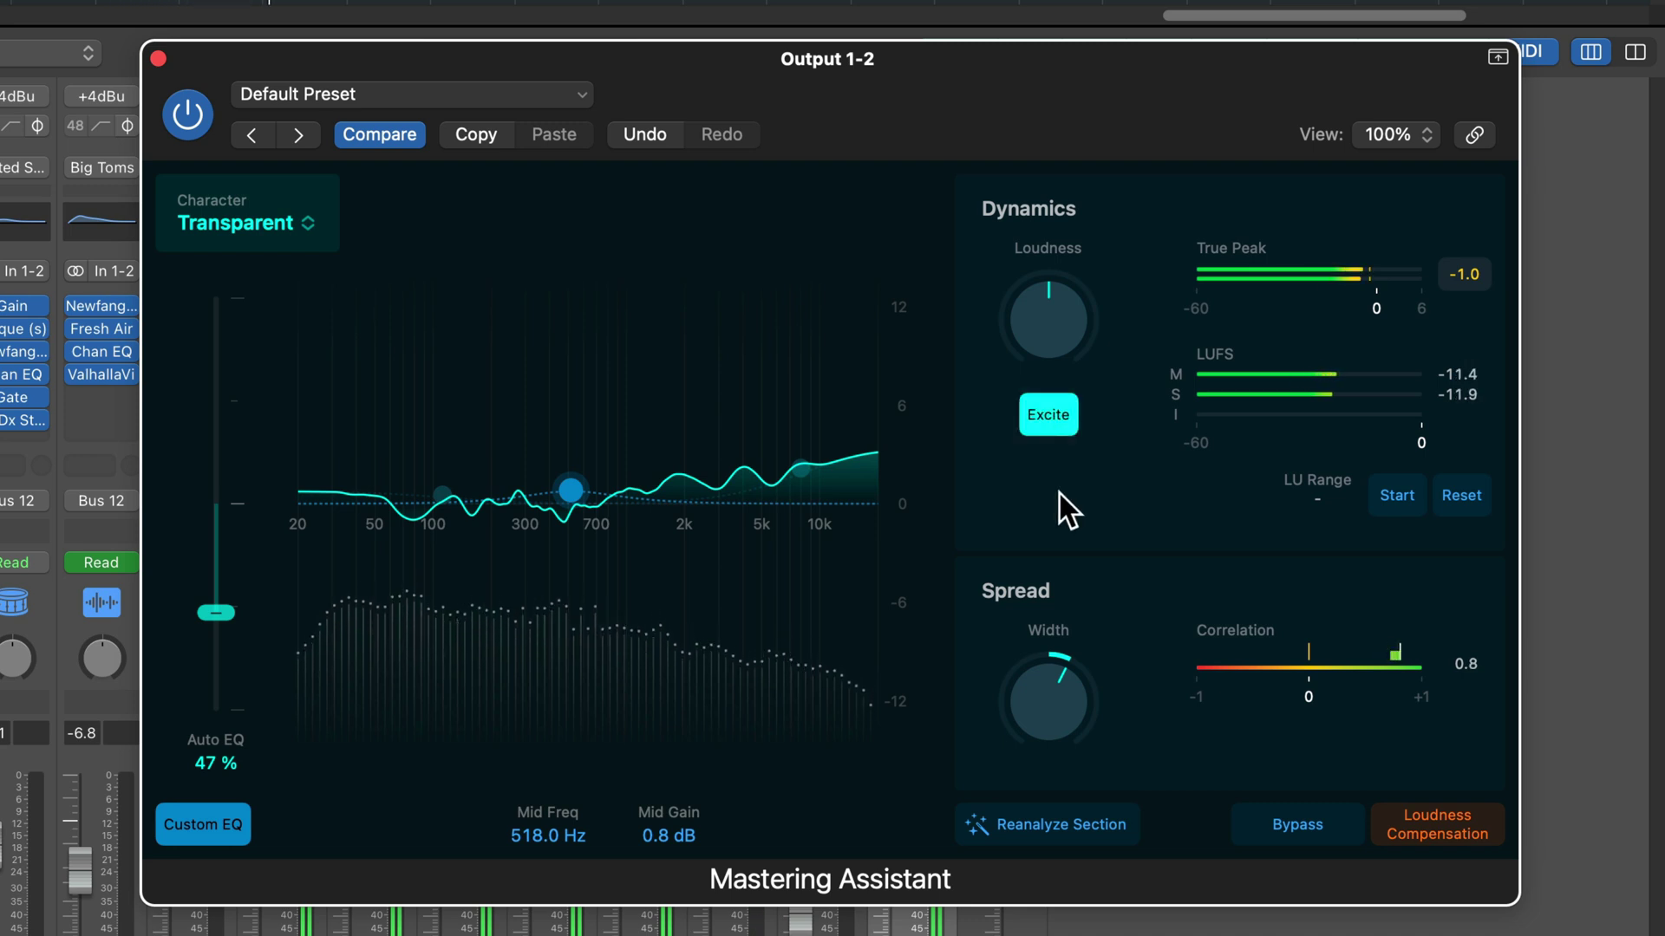
click(1073, 423)
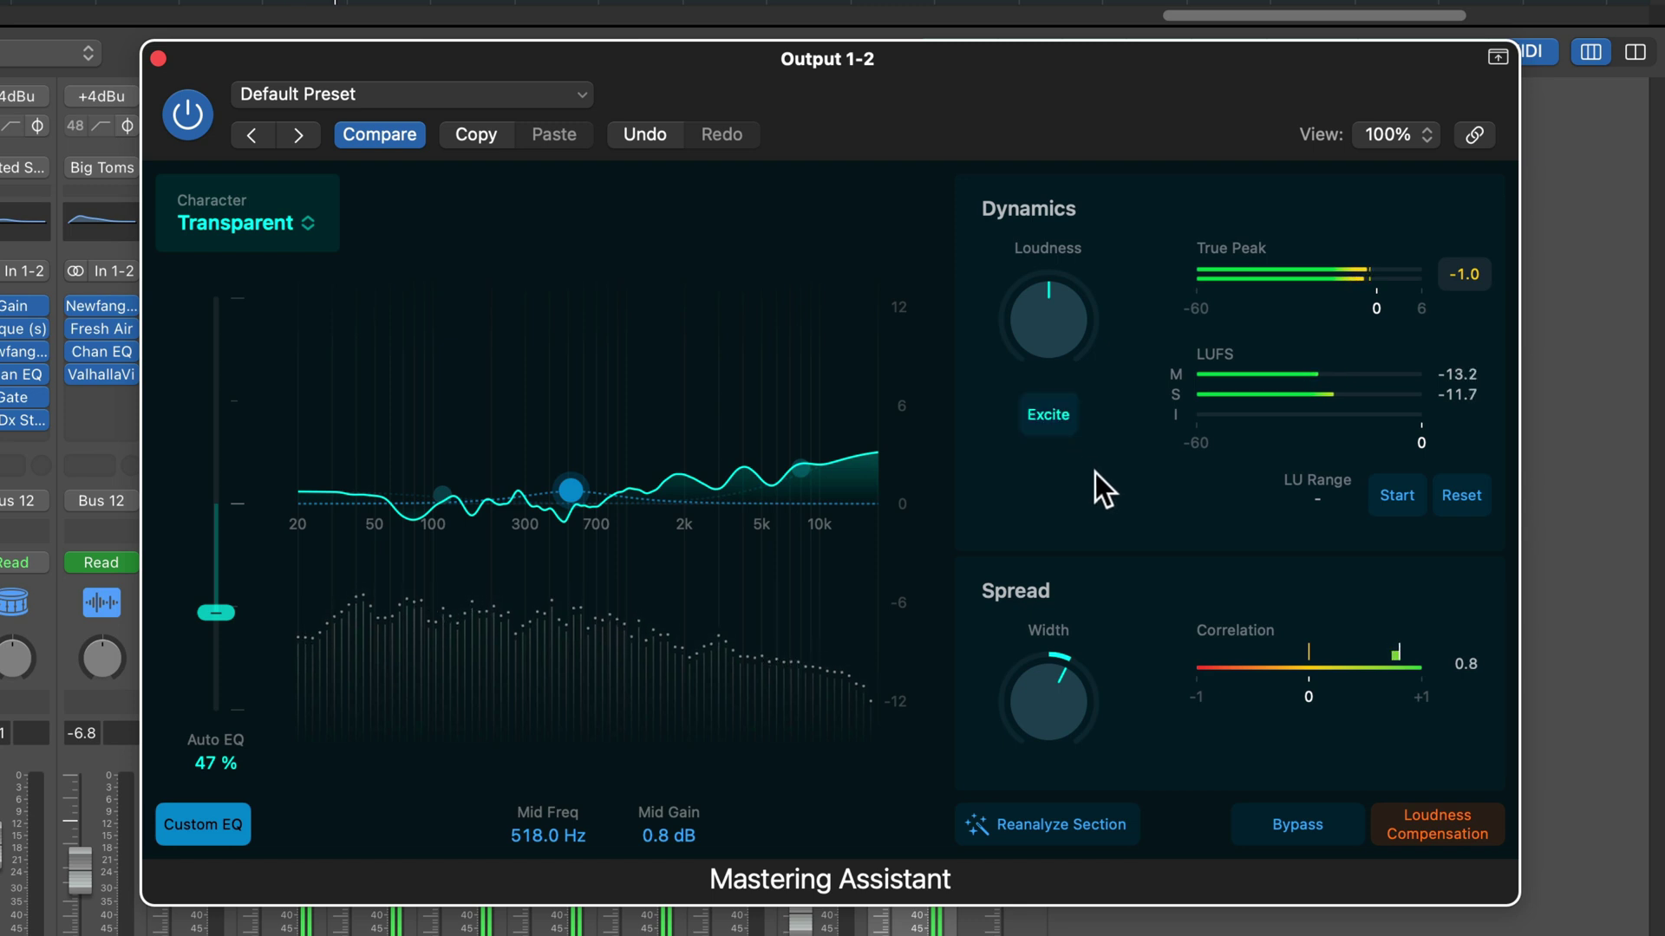
click(1072, 431)
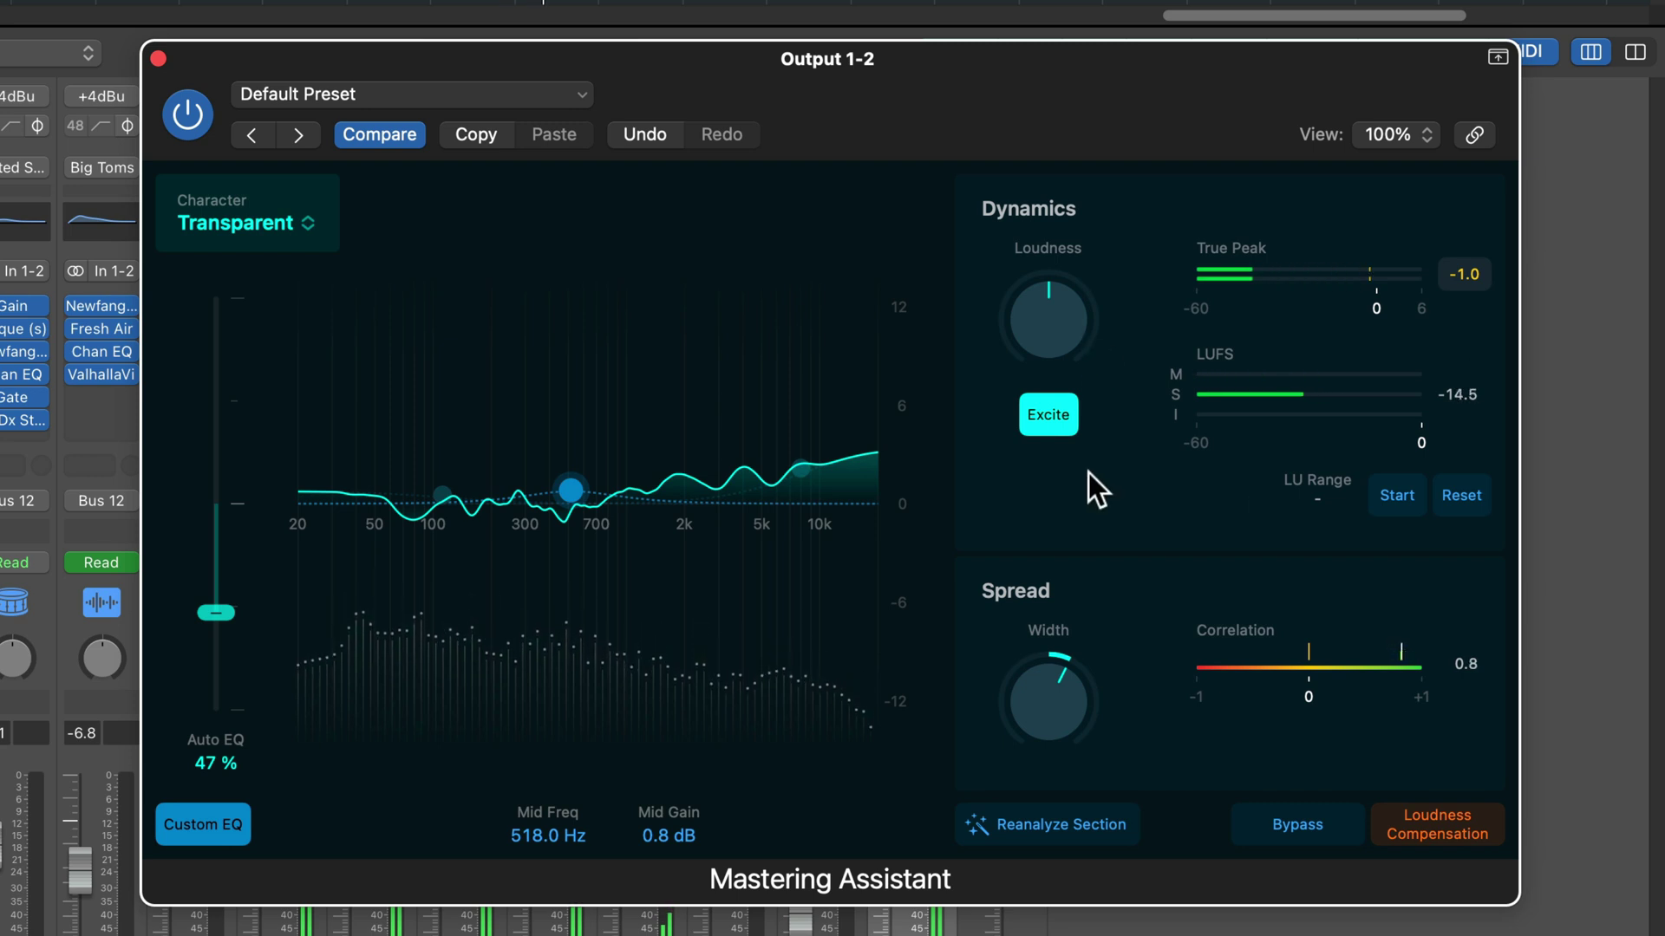
Start the loudness measurement during playback, restart it, and nudge Loudness slightly up.
key(space)
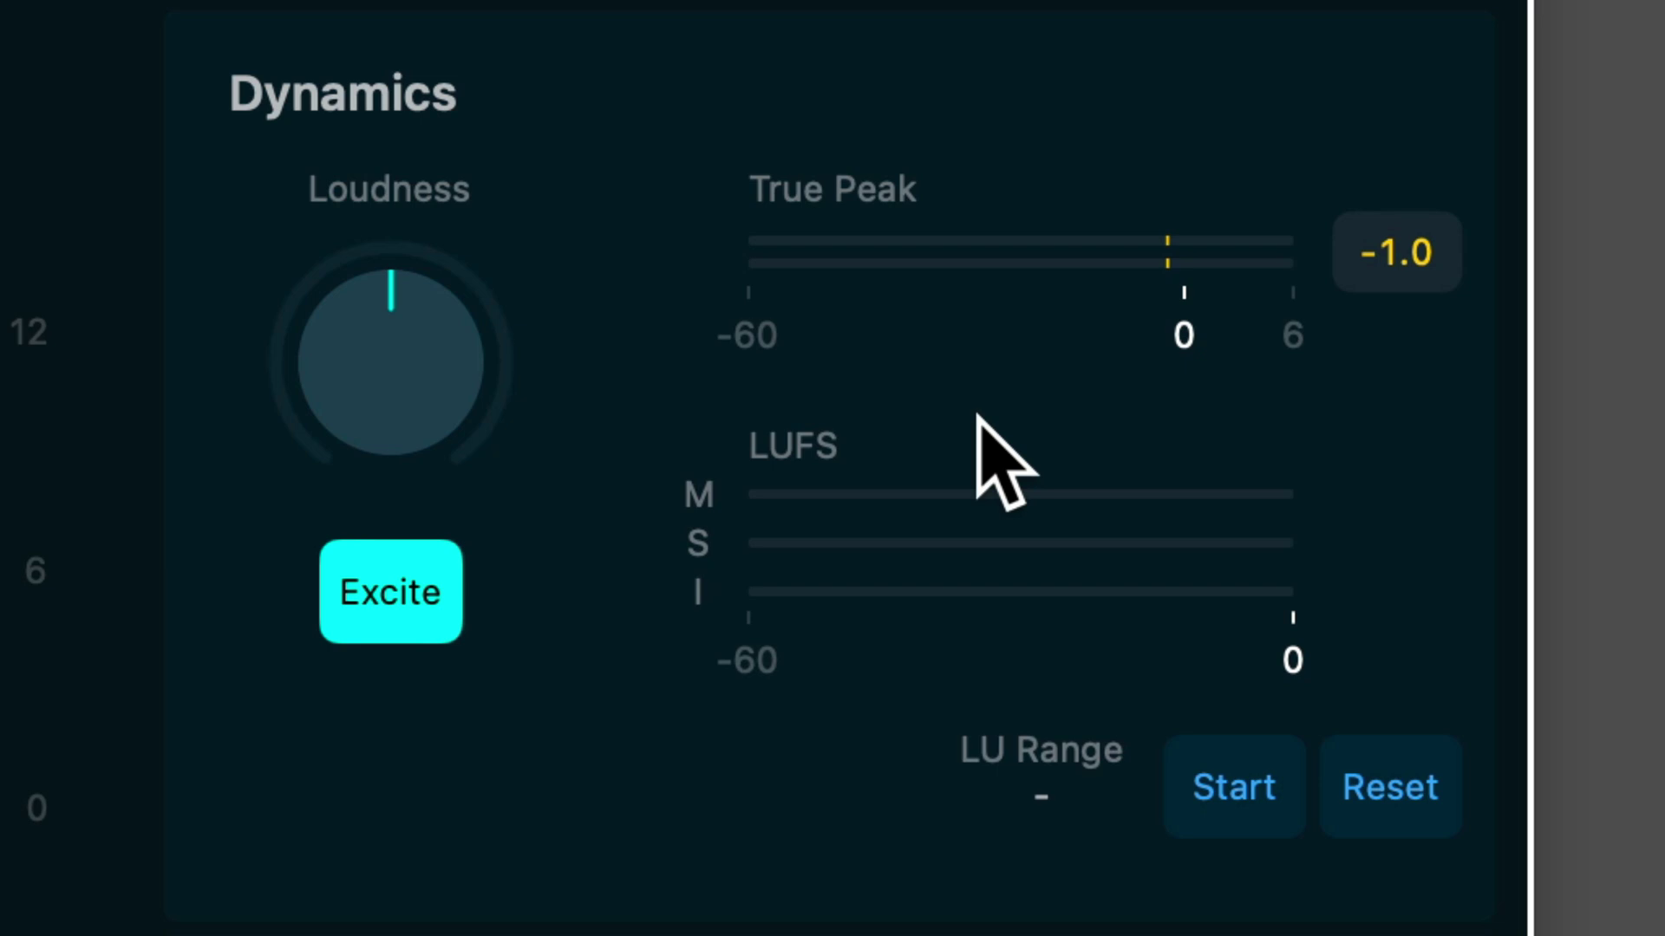
click(1286, 808)
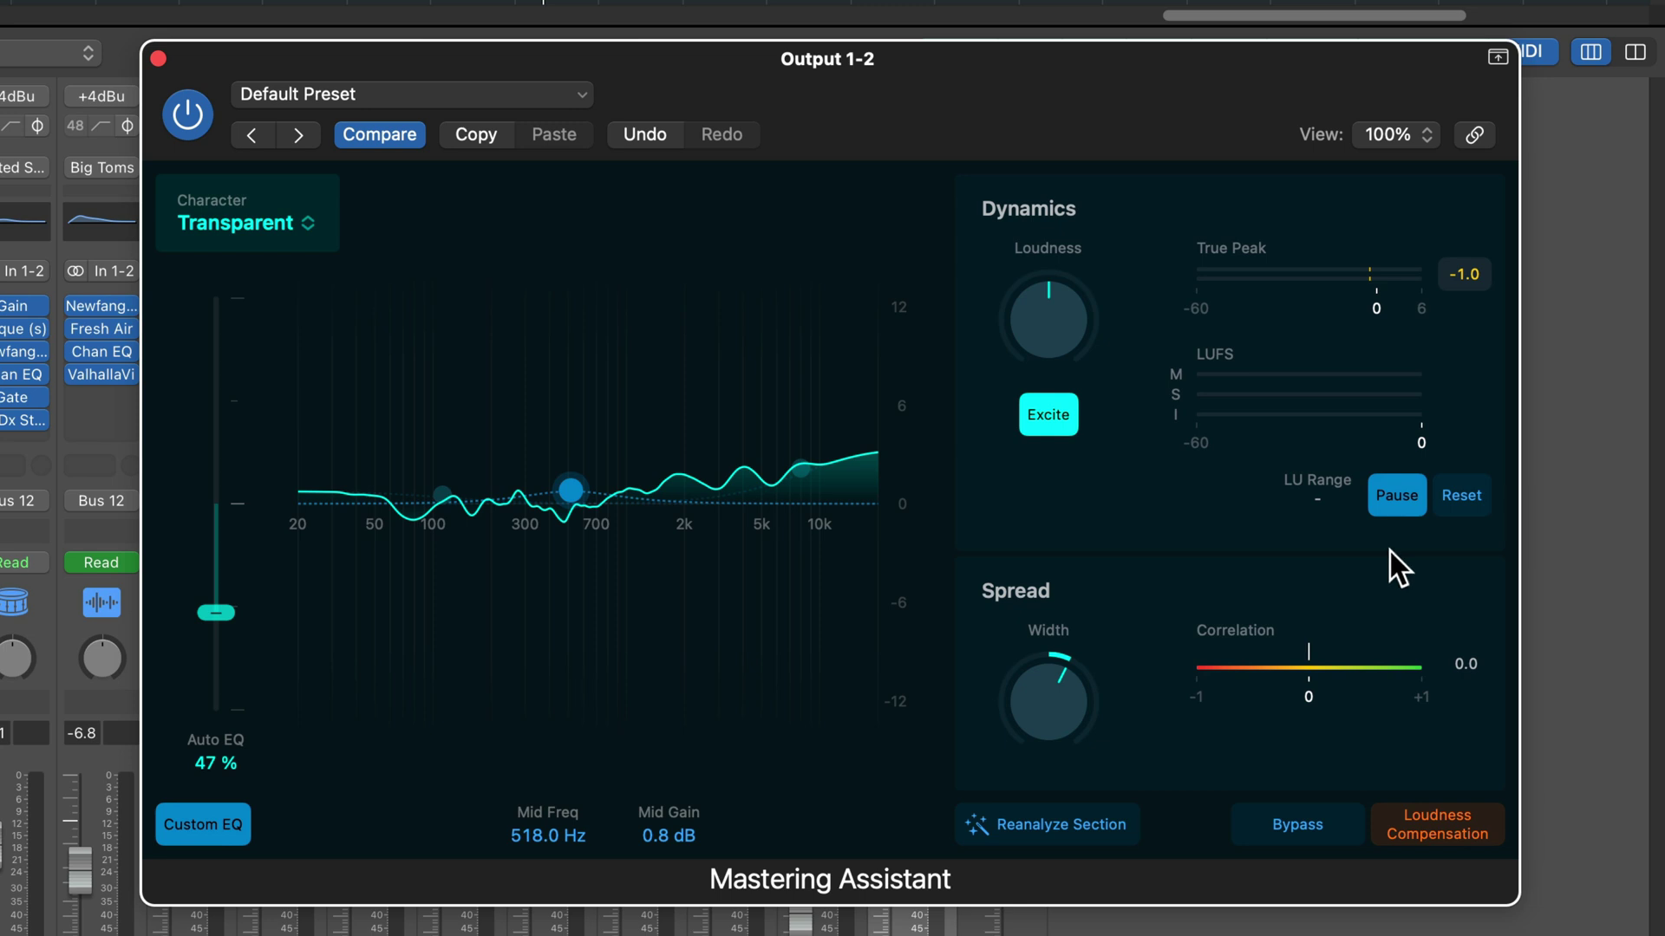
key(space)
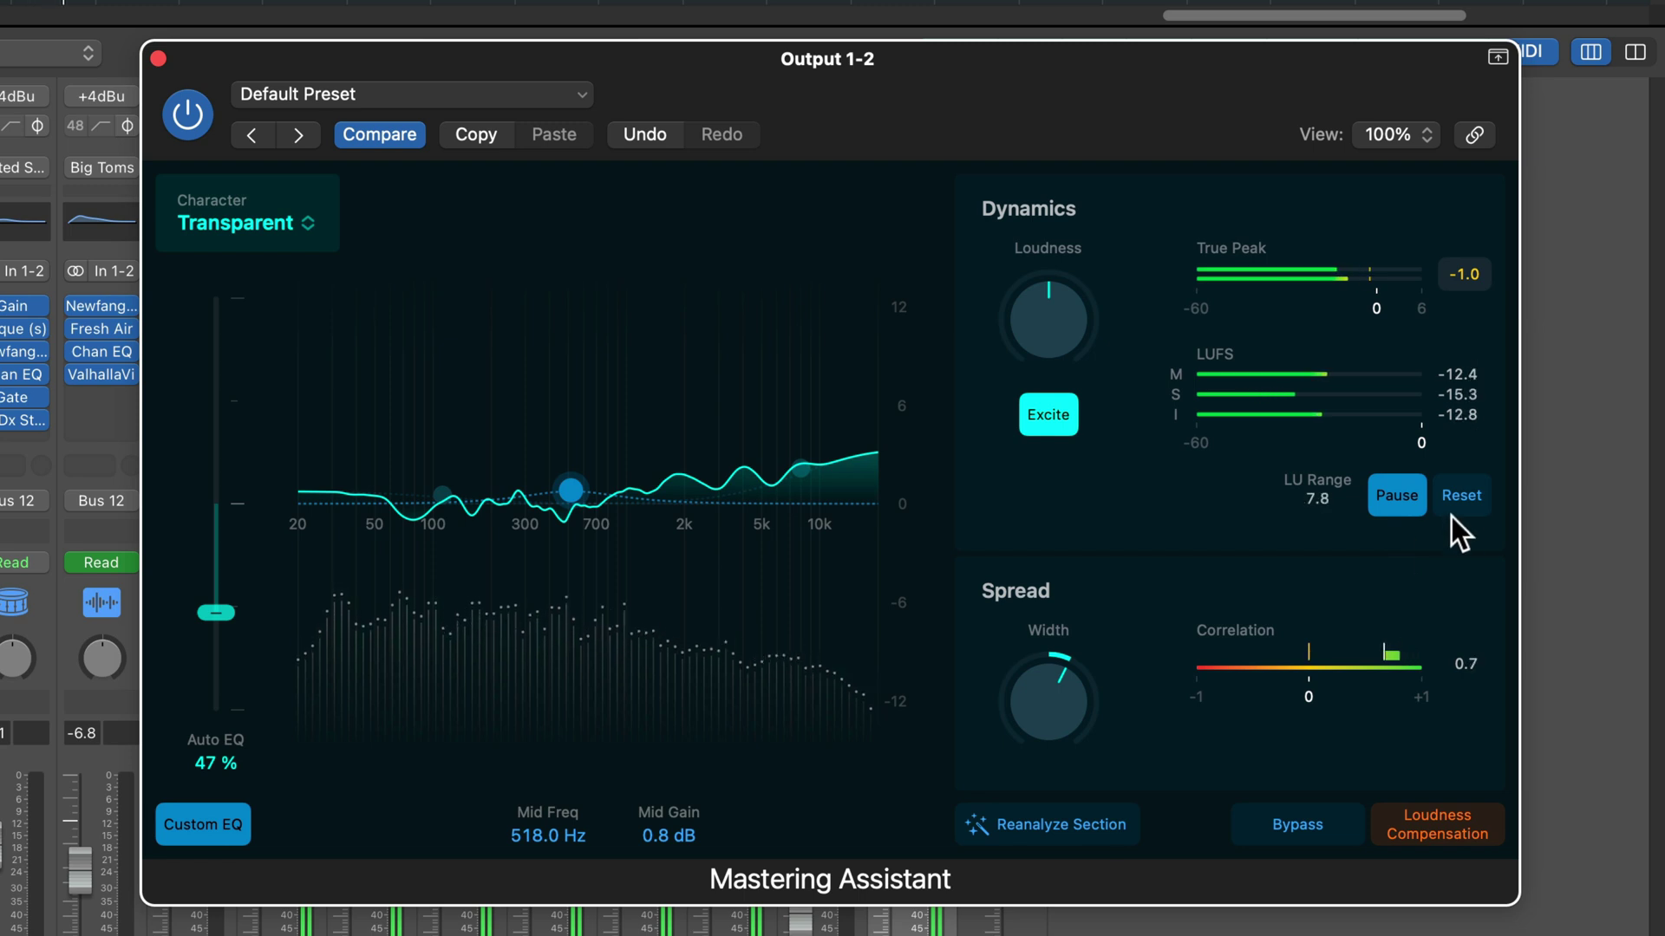
click(1456, 509)
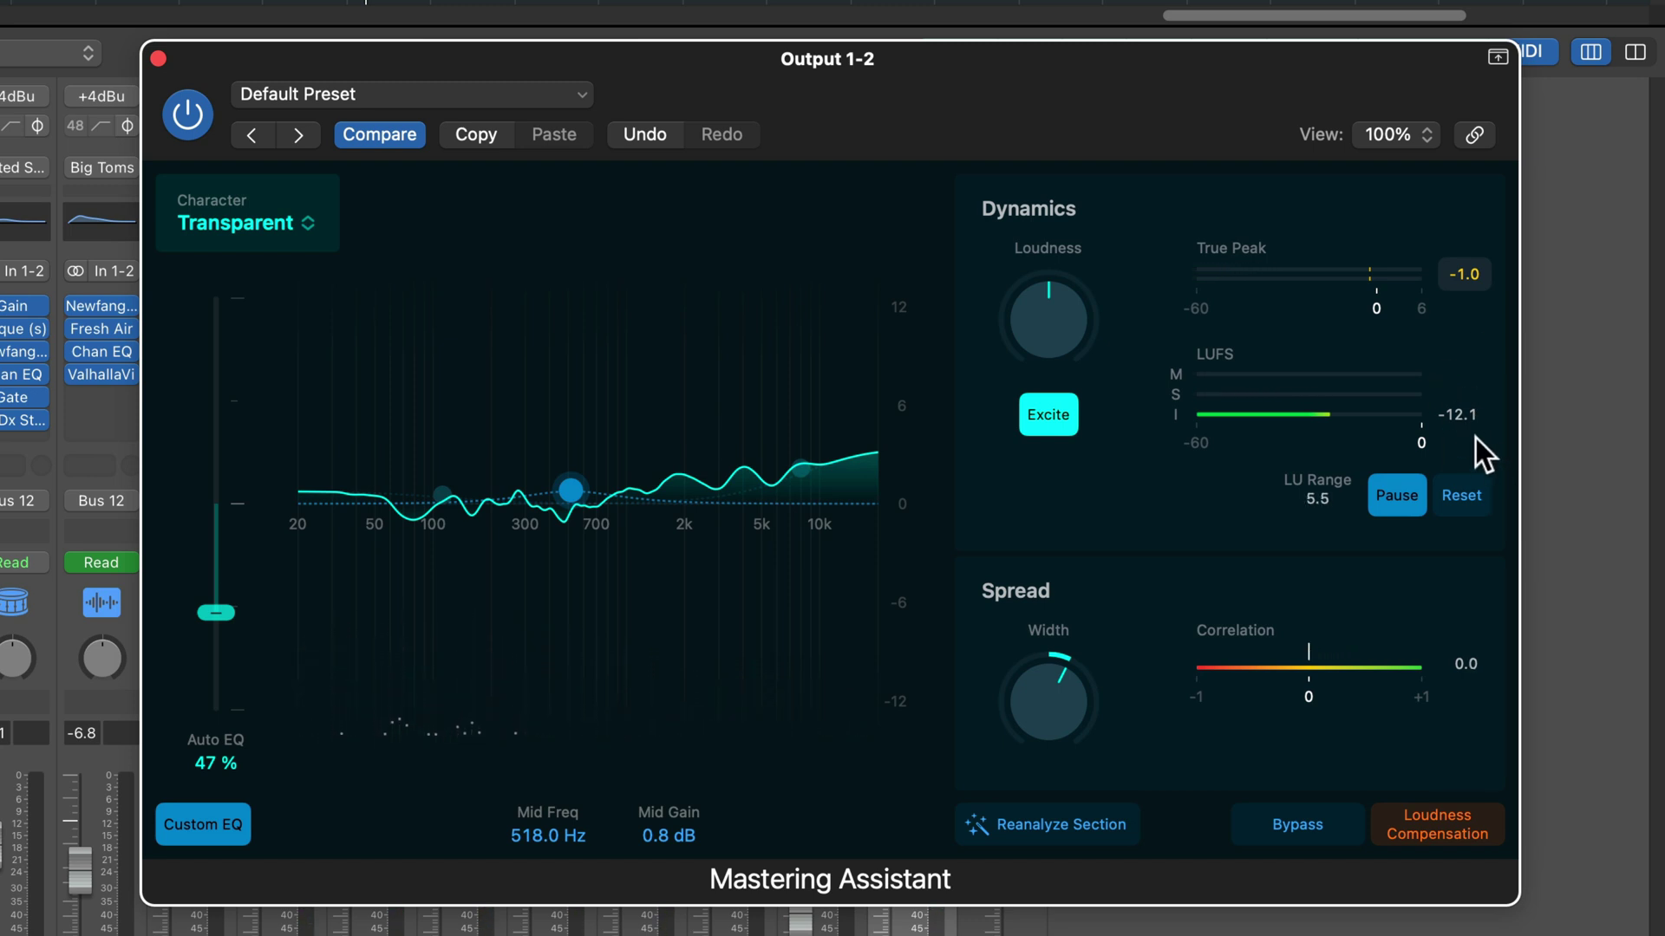
drag(1022, 305, 1074, 282)
Reset Loudness to 0.00, then raise it to about +0.26, remeasuring after each adjustment.
alt+click(1059, 324)
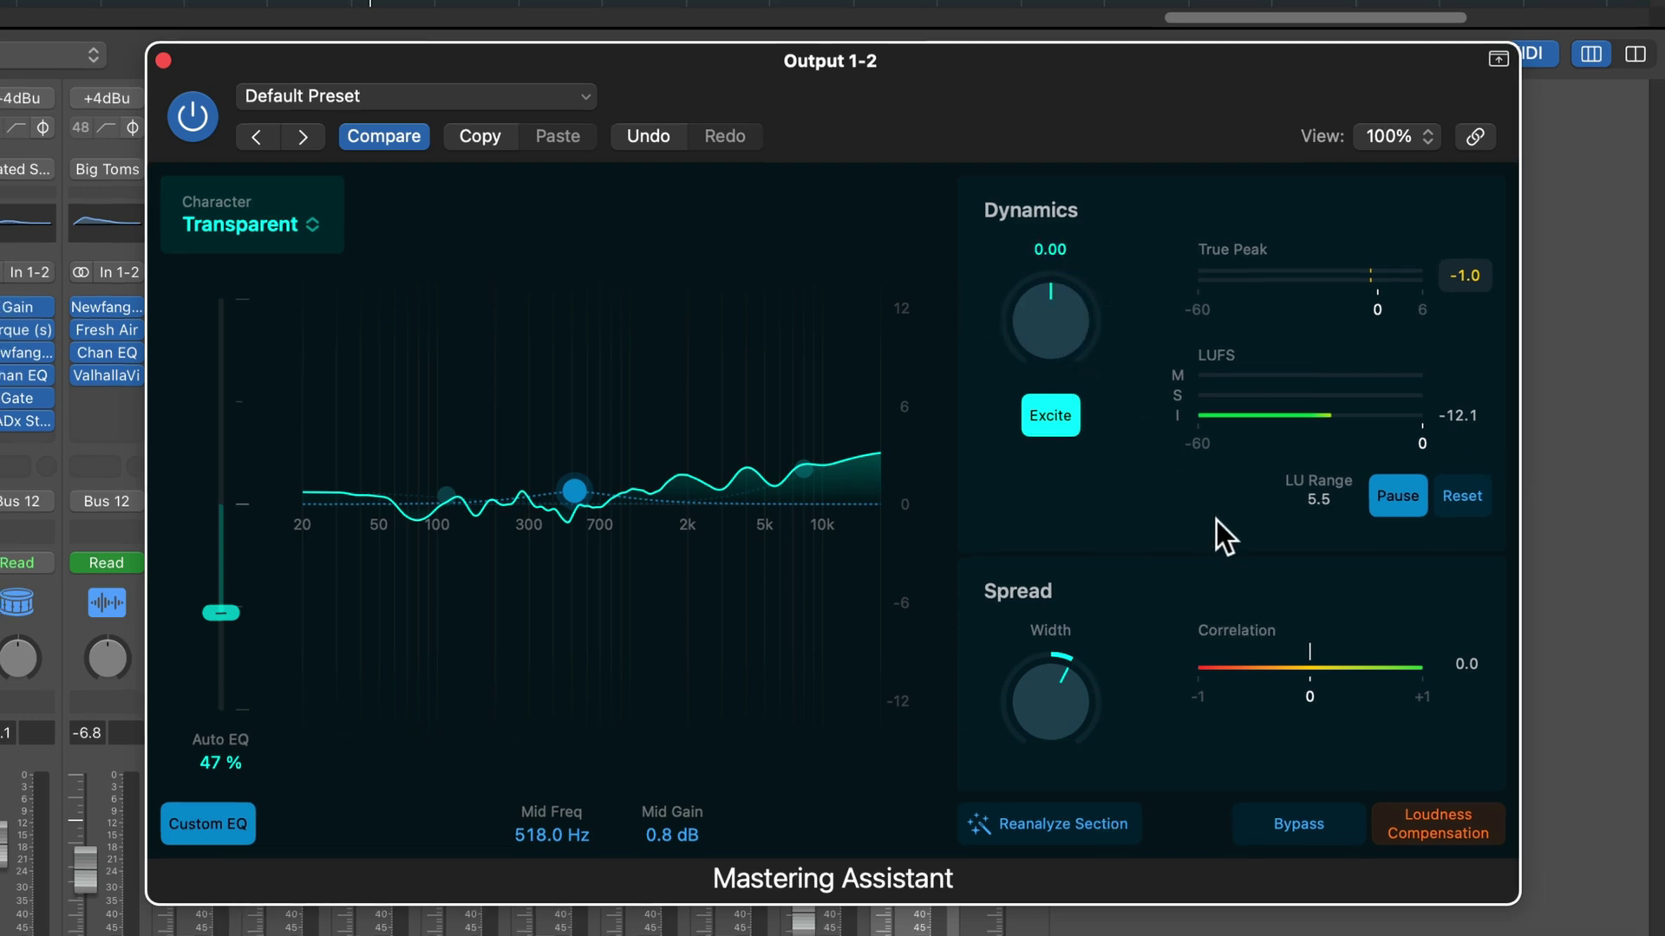
click(1461, 495)
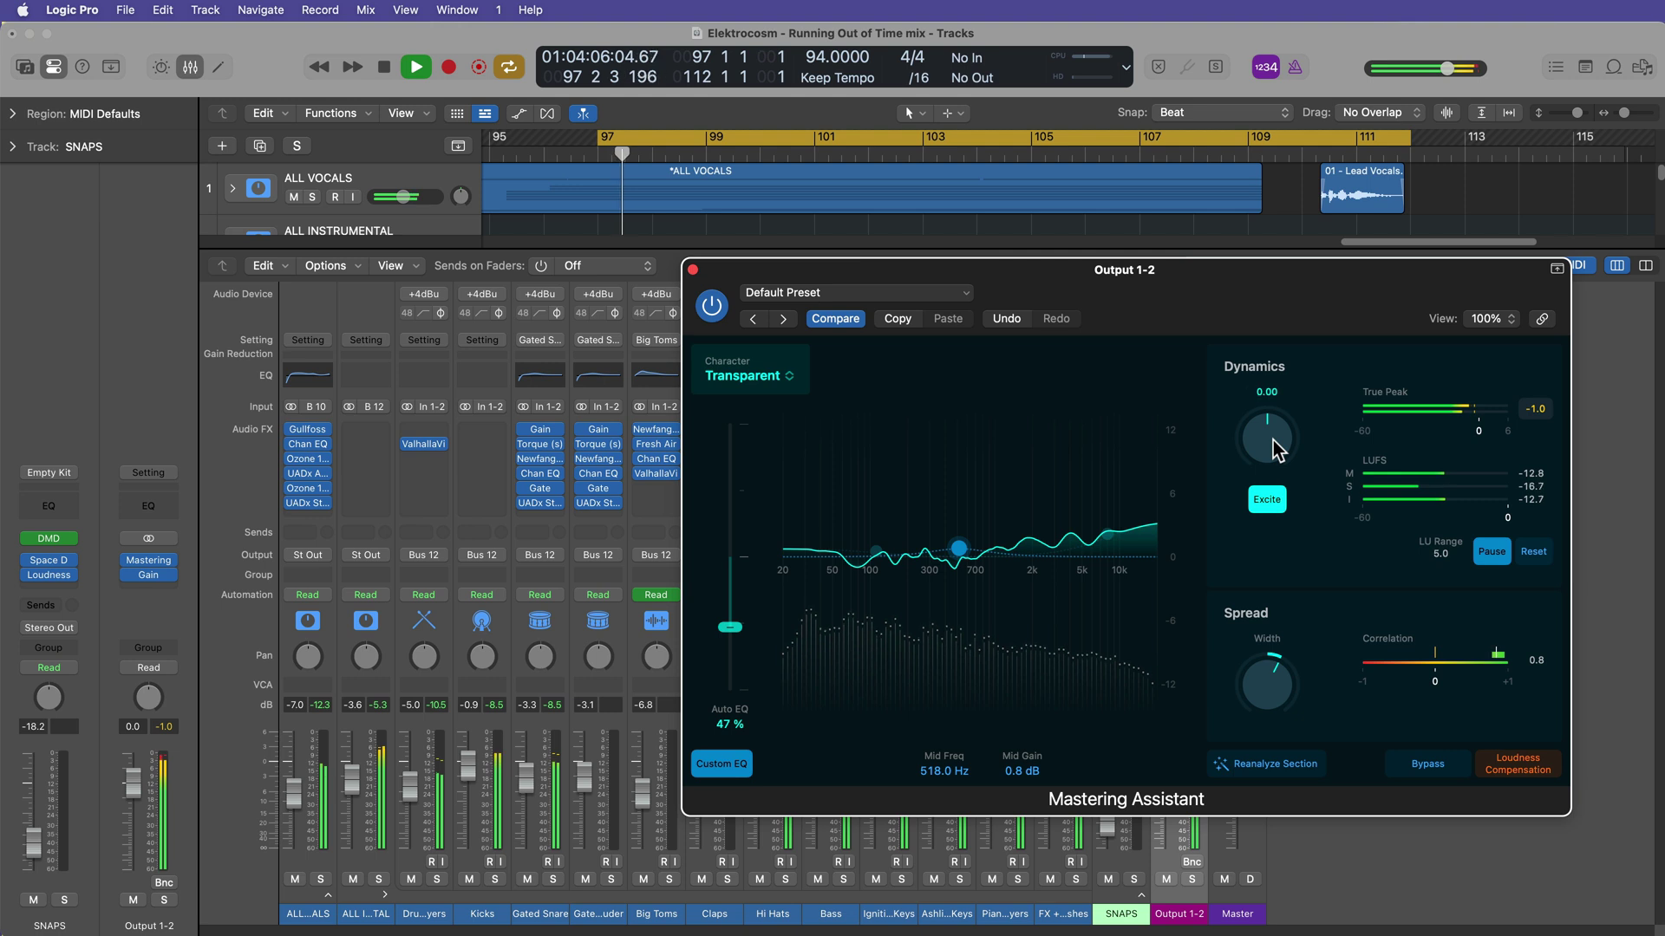
drag(1288, 426, 1320, 367)
click(1533, 551)
drag(1270, 451, 1266, 477)
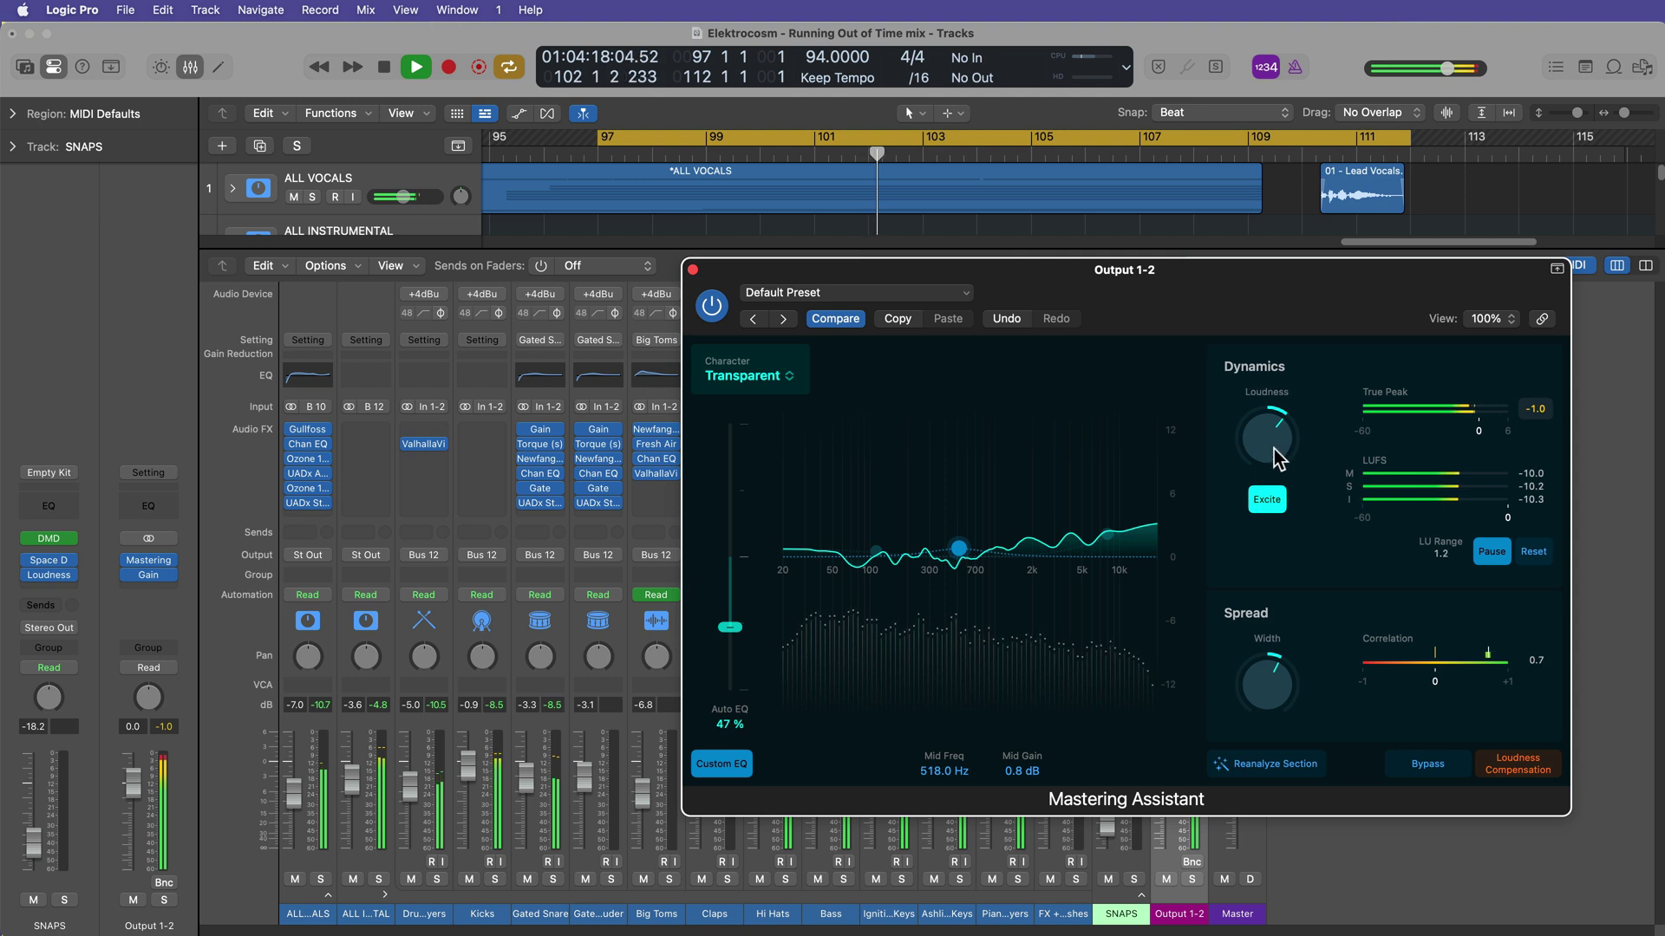
drag(1269, 444, 1273, 451)
click(1530, 554)
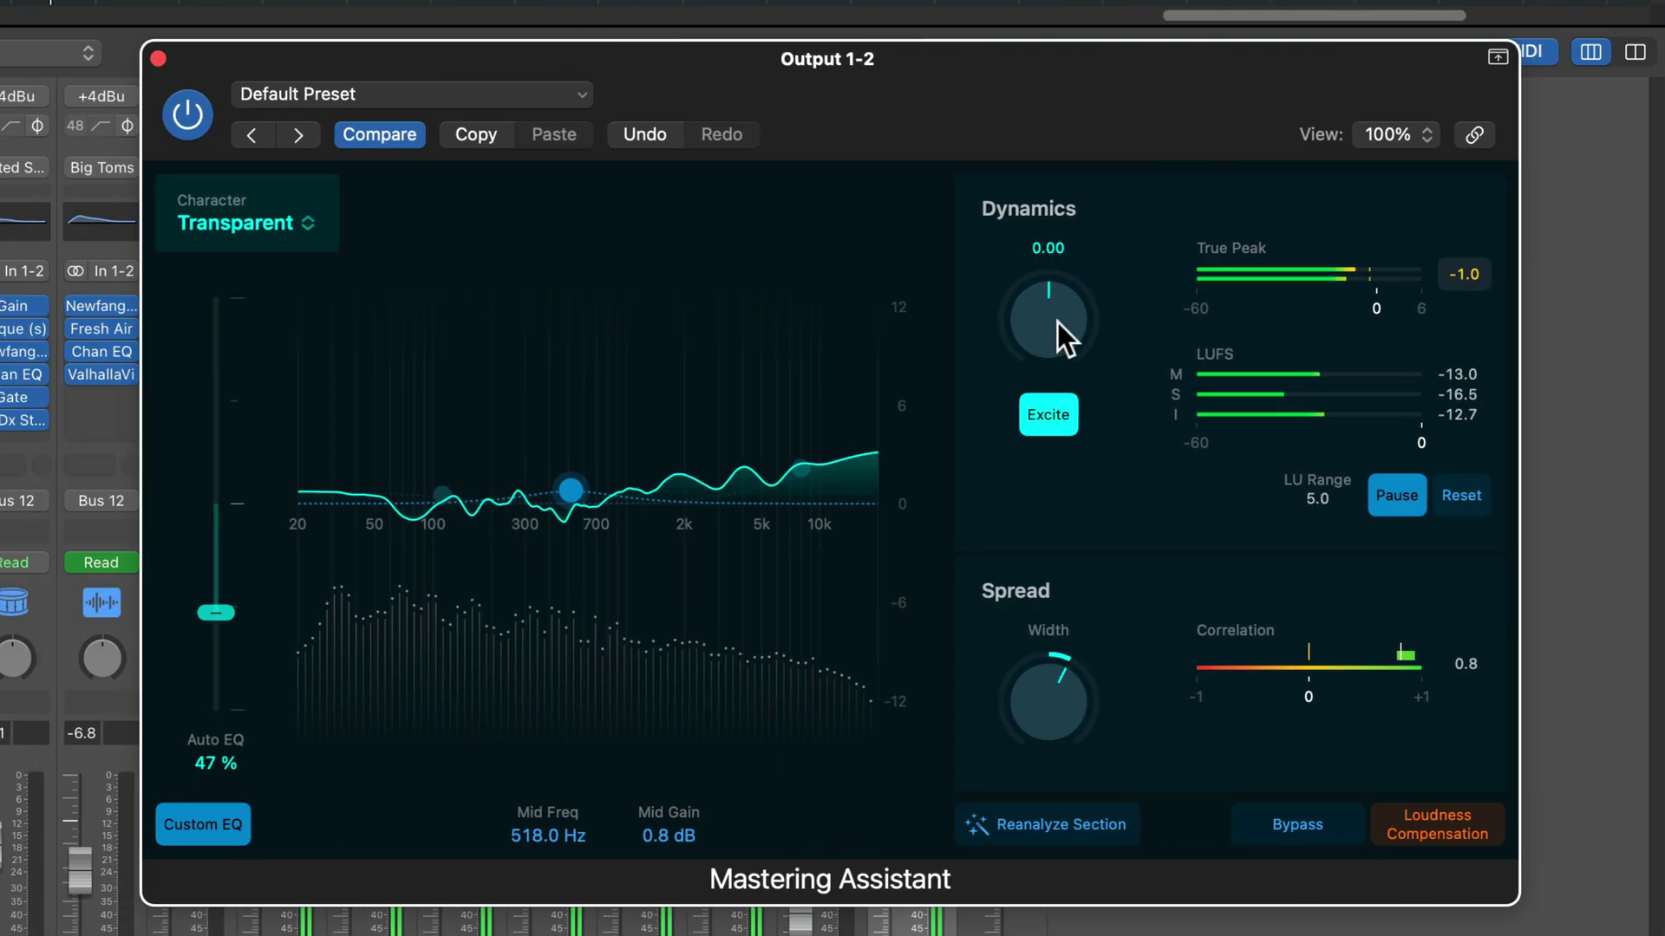
Push Loudness to about +0.21 and restart the LUFS measurement until it reads -10.4 integrated.
drag(1350, 440, 1363, 425)
drag(1084, 298, 1131, 211)
click(1461, 494)
scroll(1058, 362, down, 5)
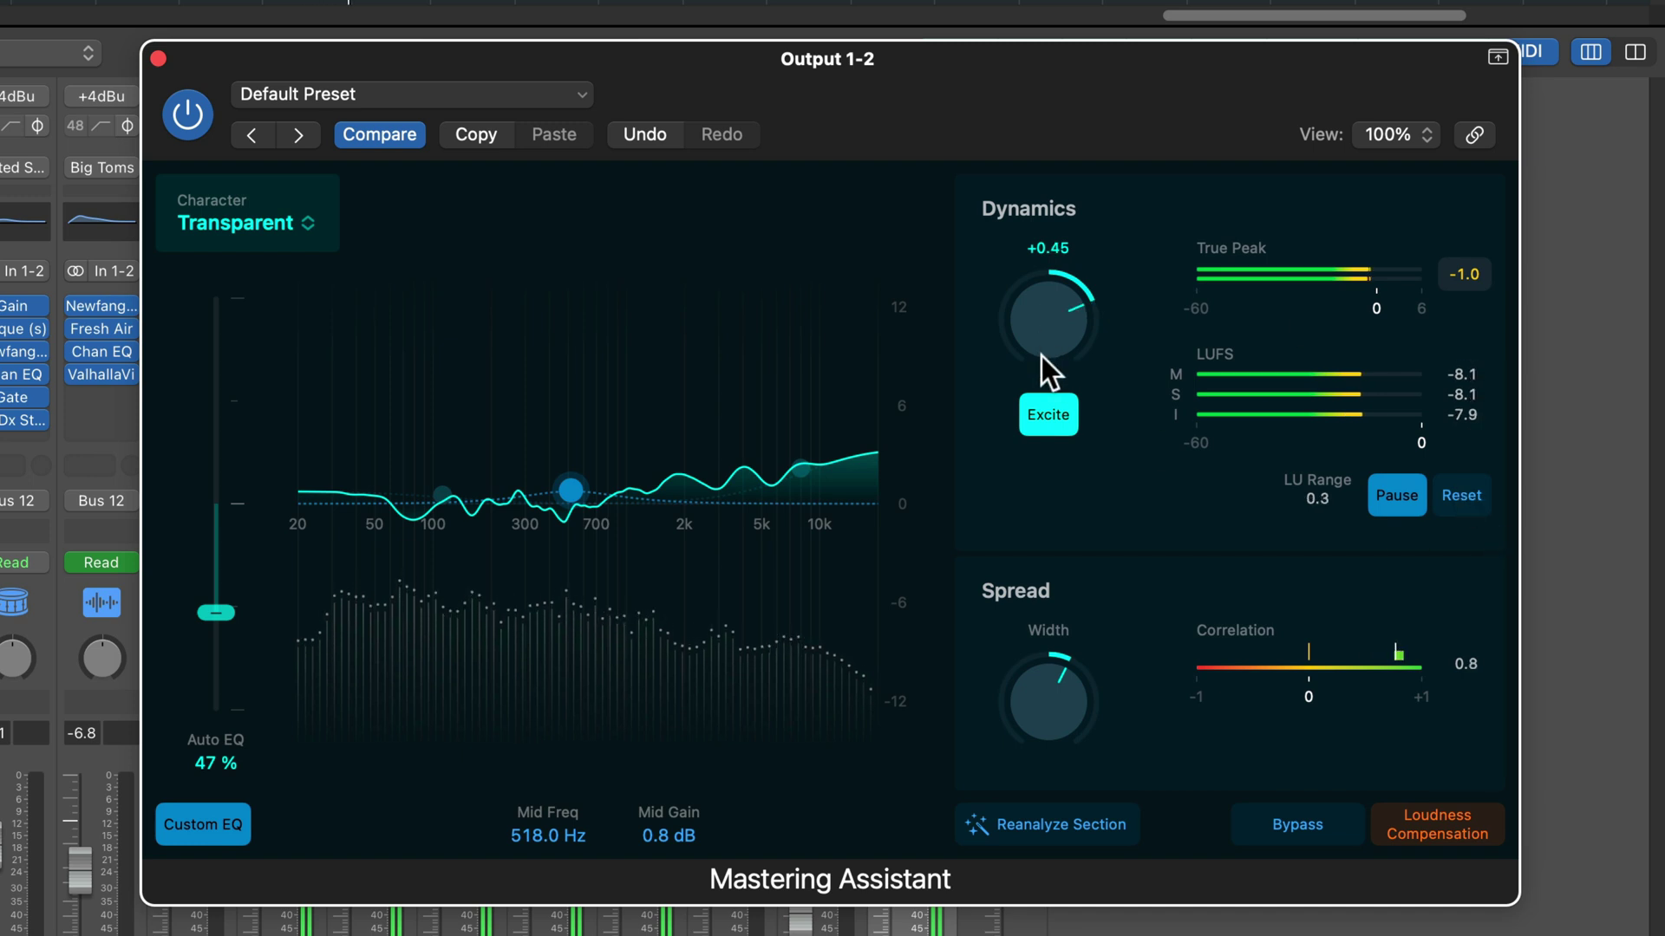
click(1442, 501)
scroll(1059, 336, down, 1)
scroll(1059, 338, down, 1)
click(1461, 495)
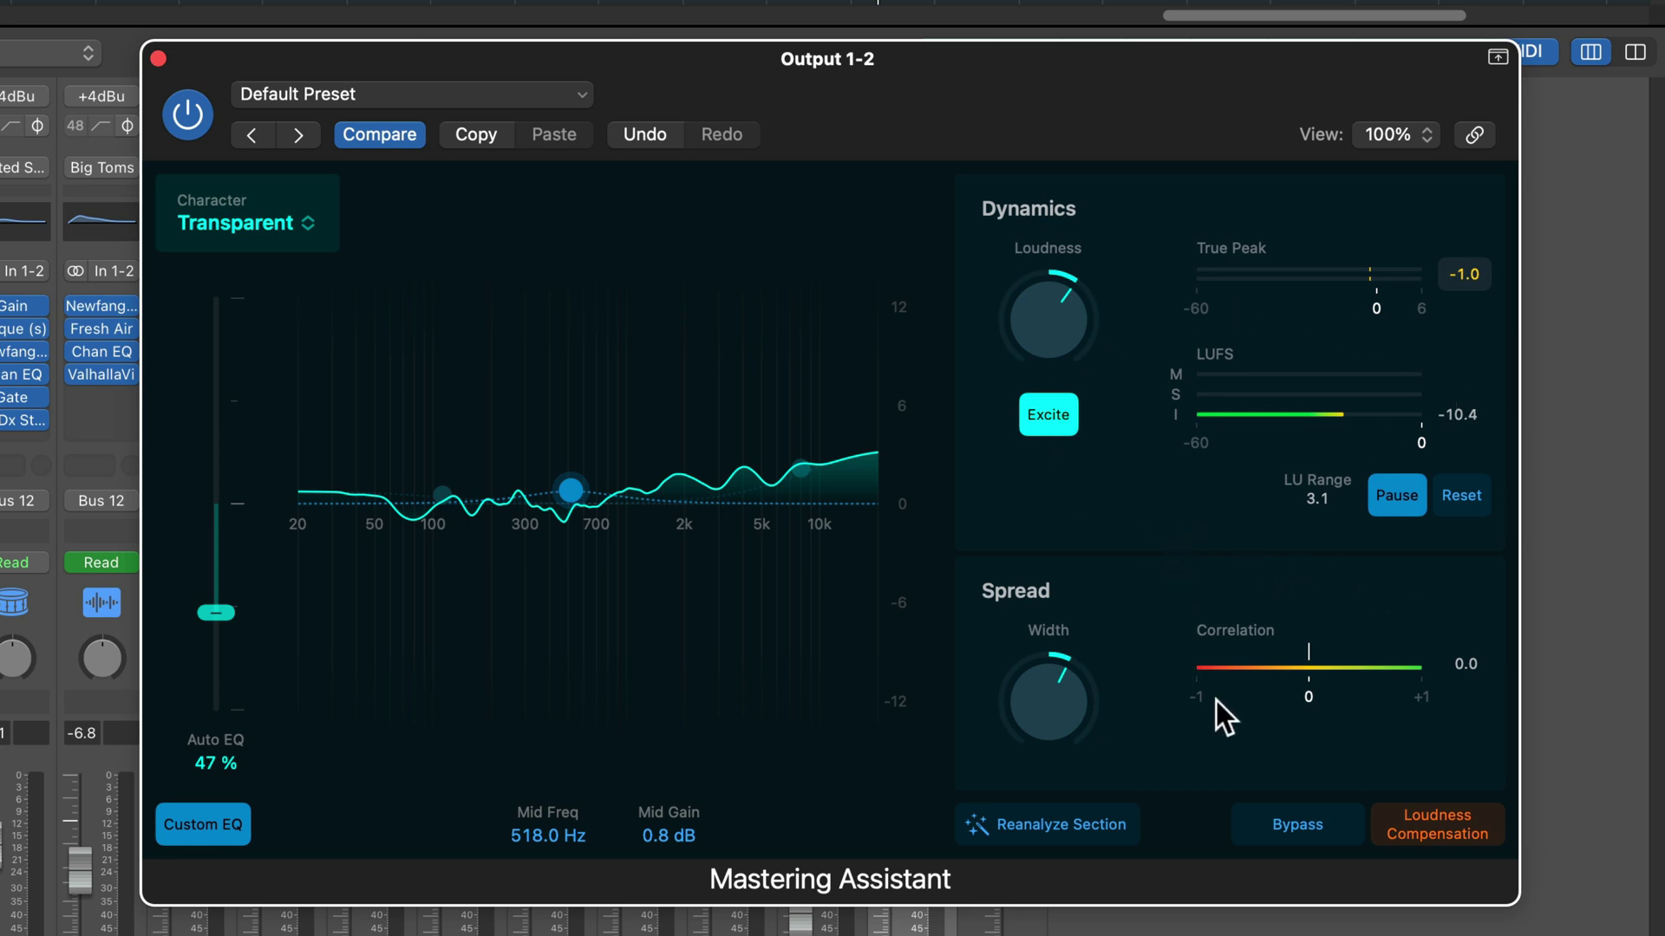
Enable Loudness Compensation and toggle Bypass repeatedly, leaving mastering active.
click(1419, 834)
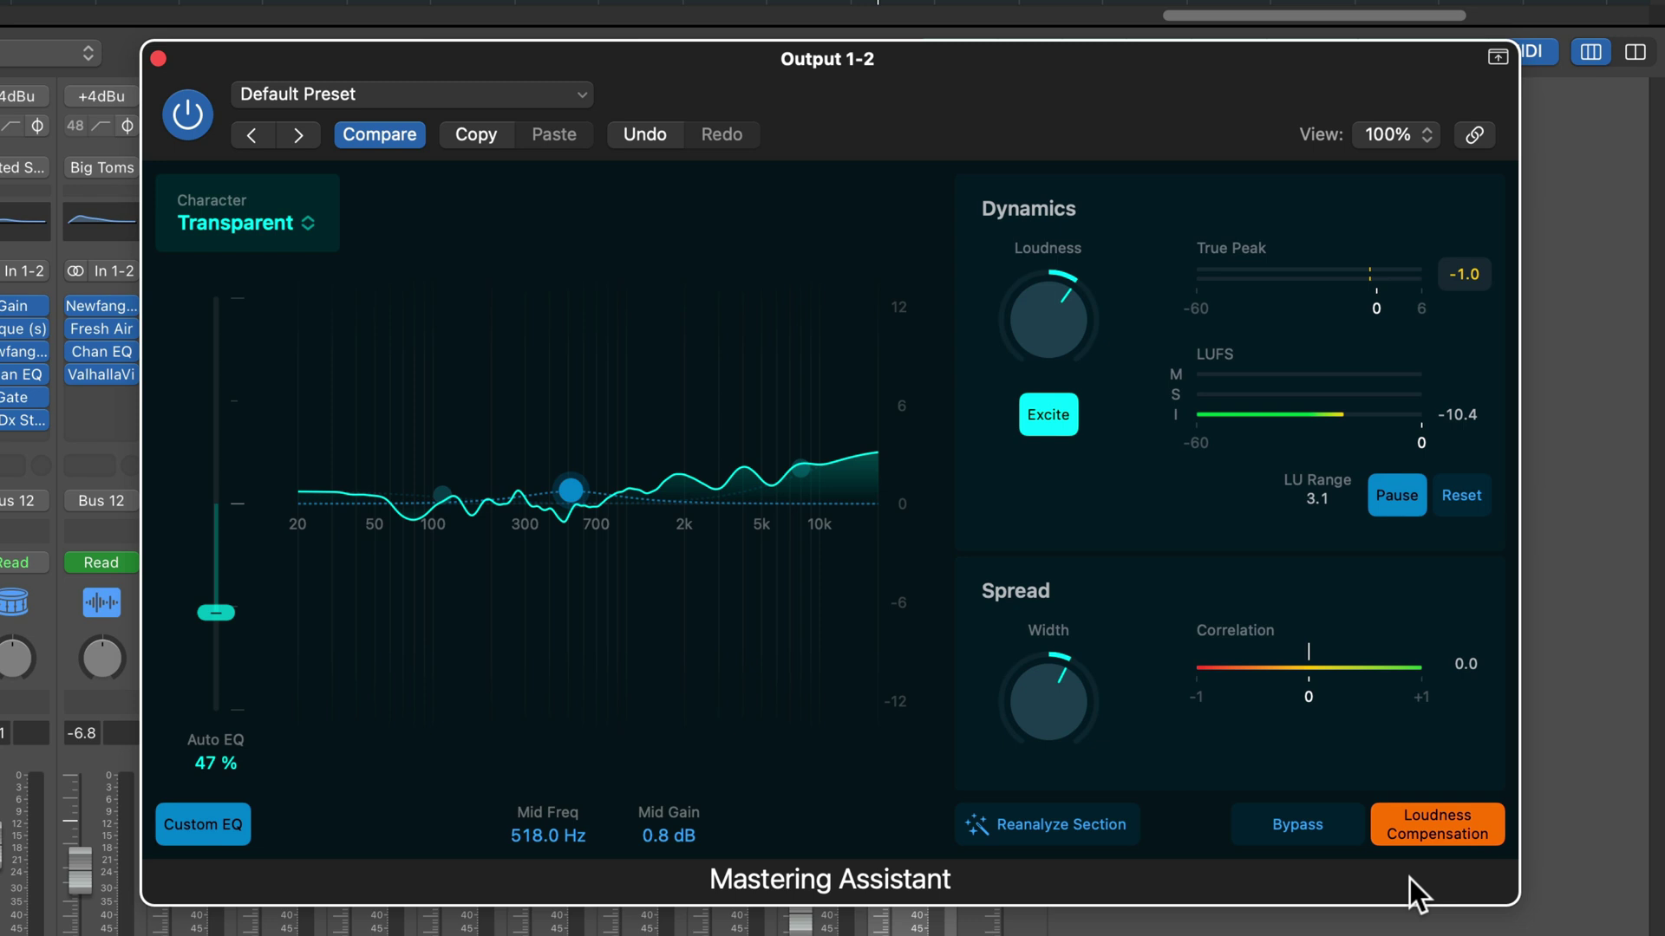
click(1320, 825)
click(1320, 825)
click(1319, 825)
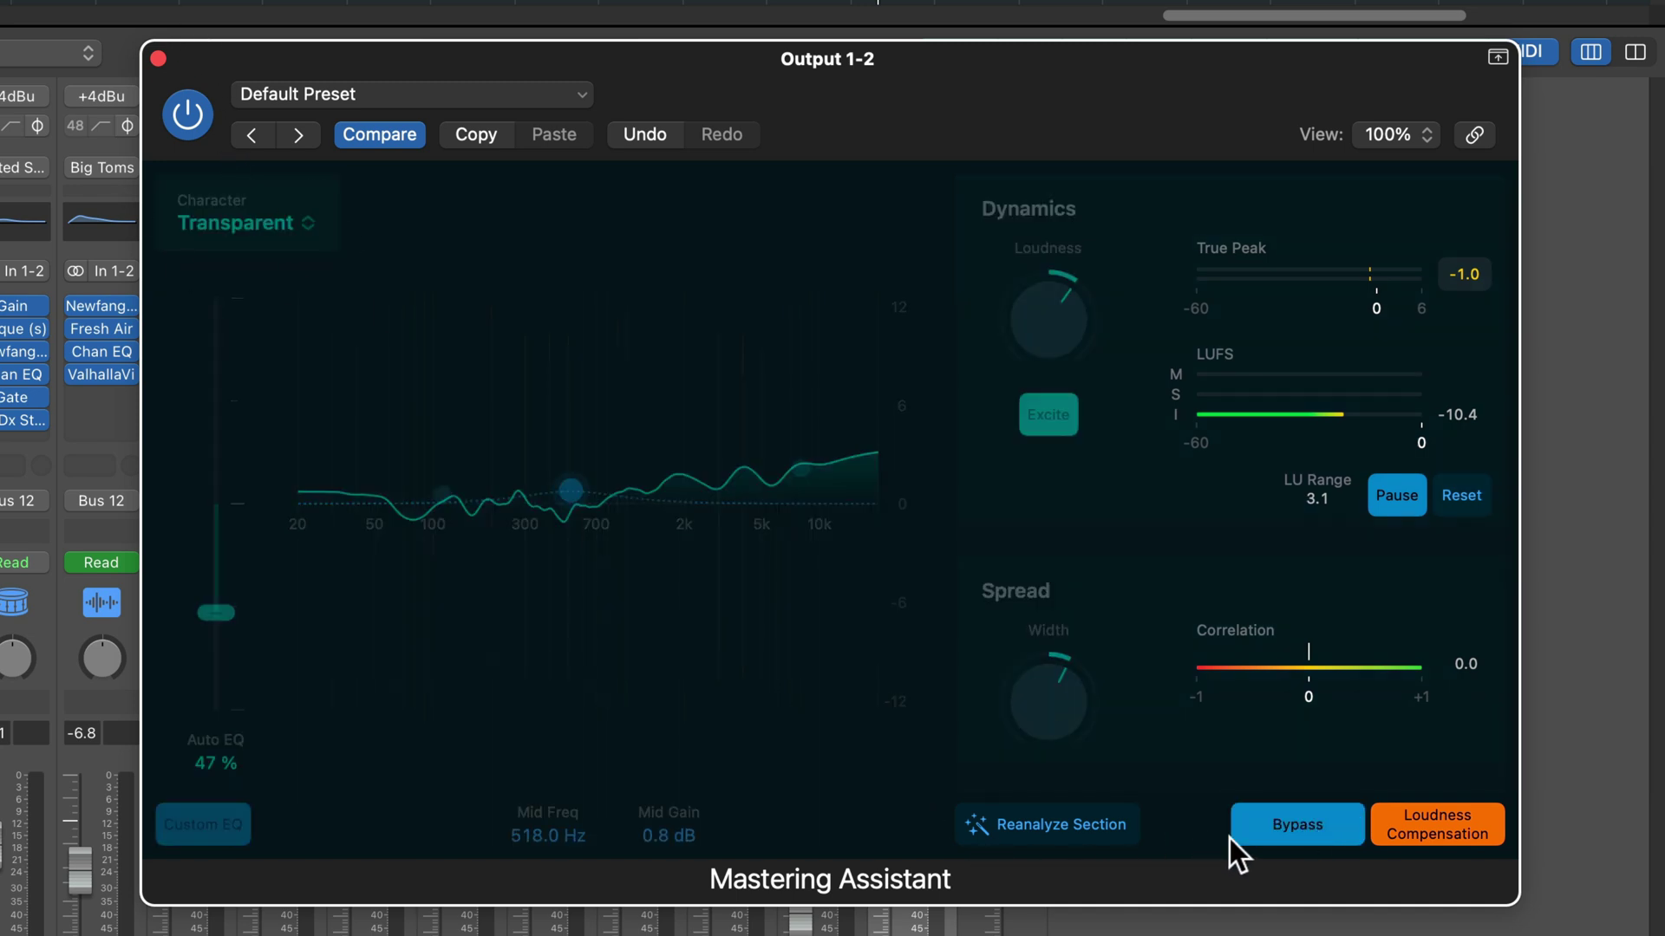
click(1318, 820)
click(1318, 820)
click(1340, 820)
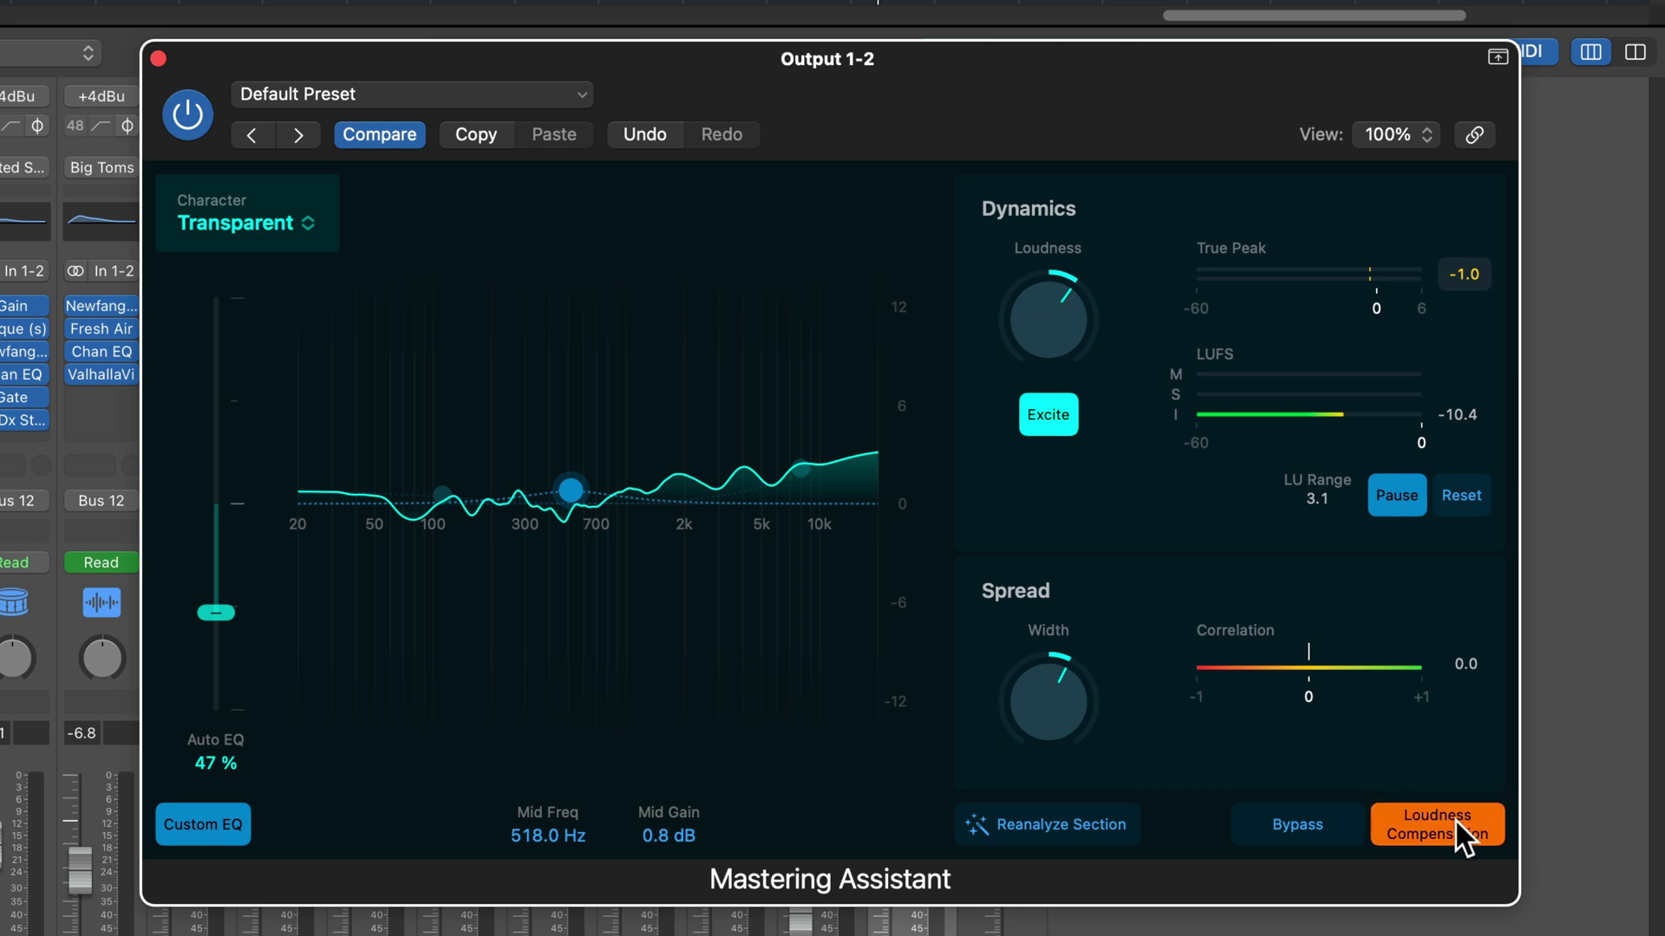
click(1323, 818)
click(1323, 819)
click(1324, 819)
click(1323, 818)
Play the song and A/B it twice against the unprocessed mix, ending un-bypassed.
key(space)
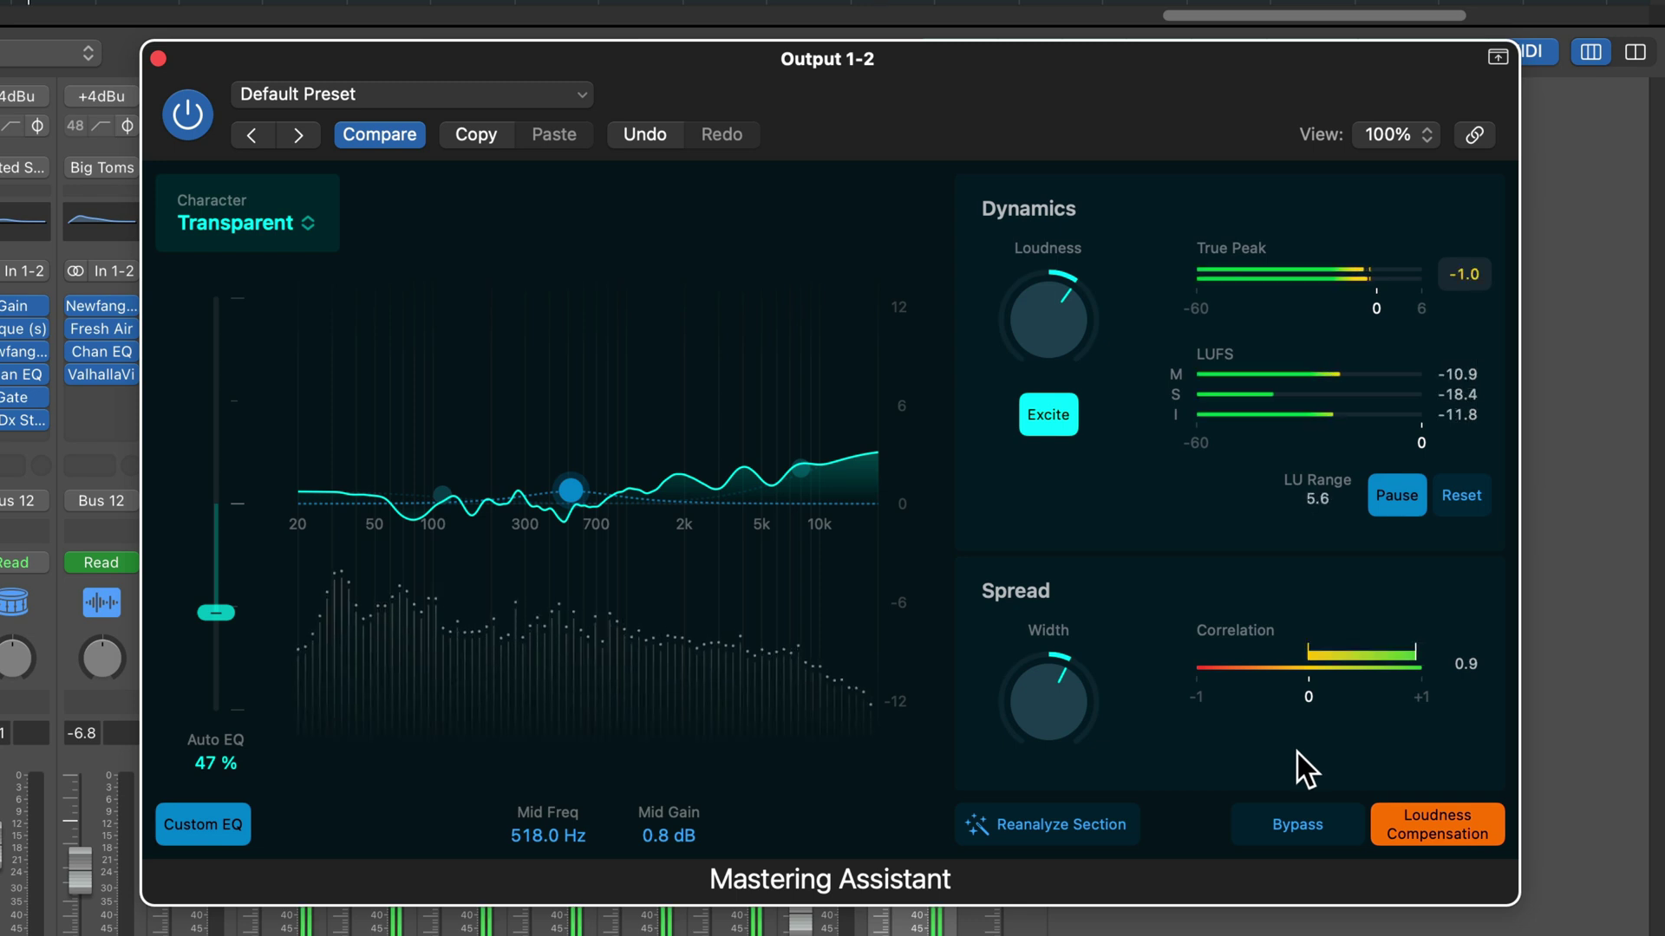
click(1302, 830)
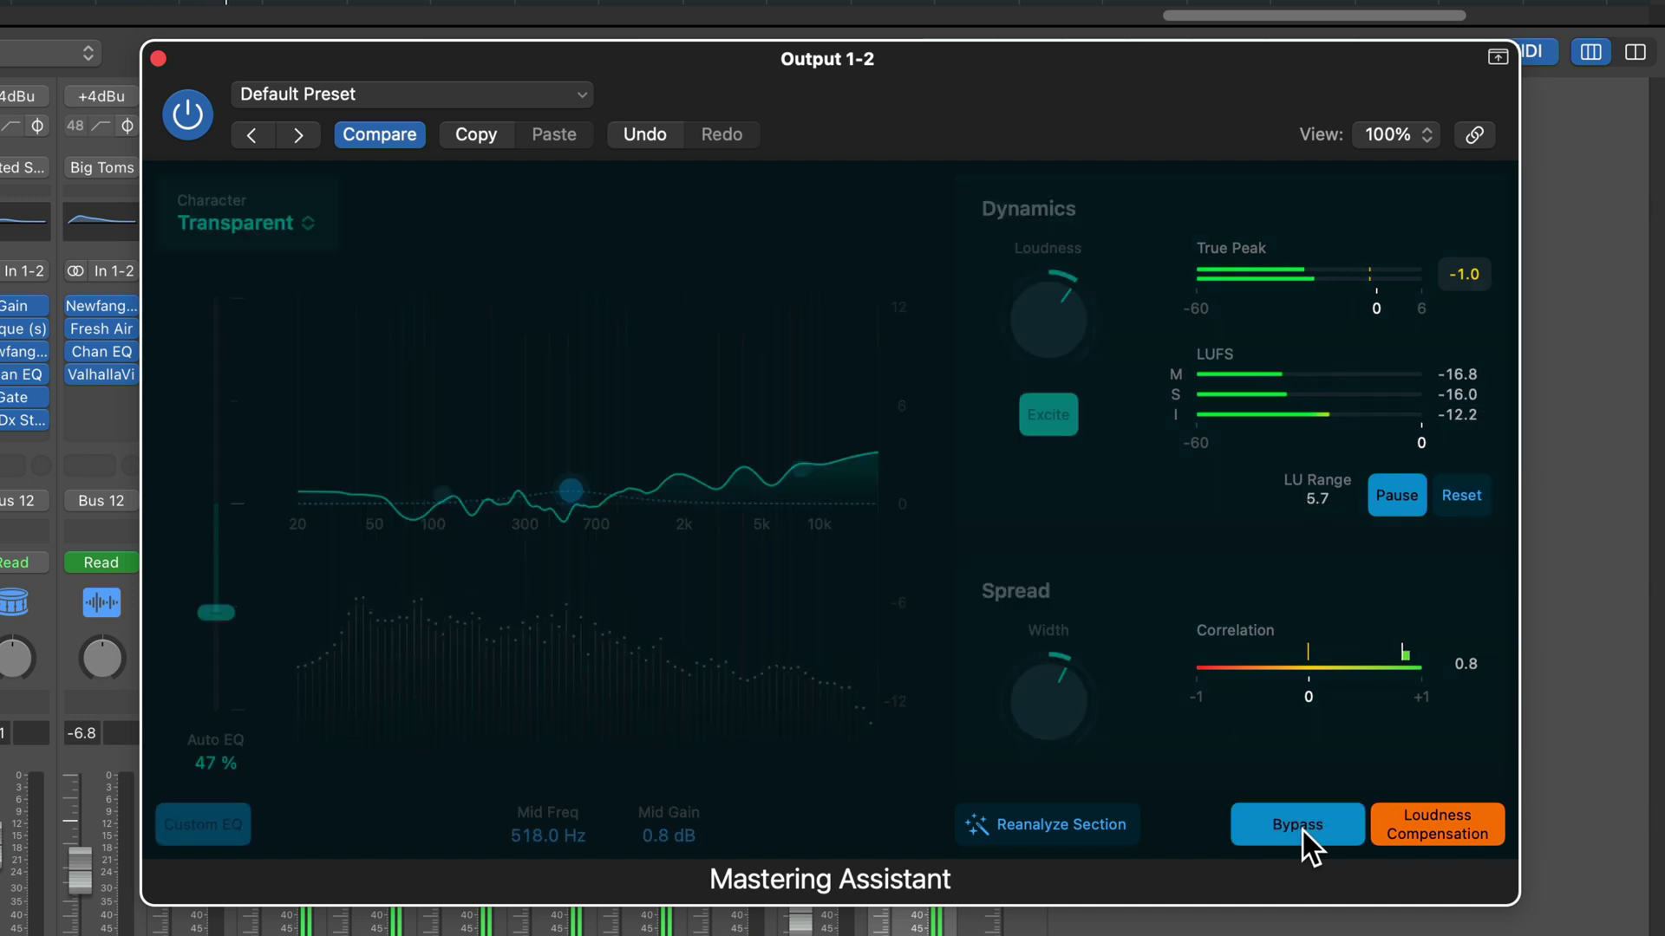
click(1298, 824)
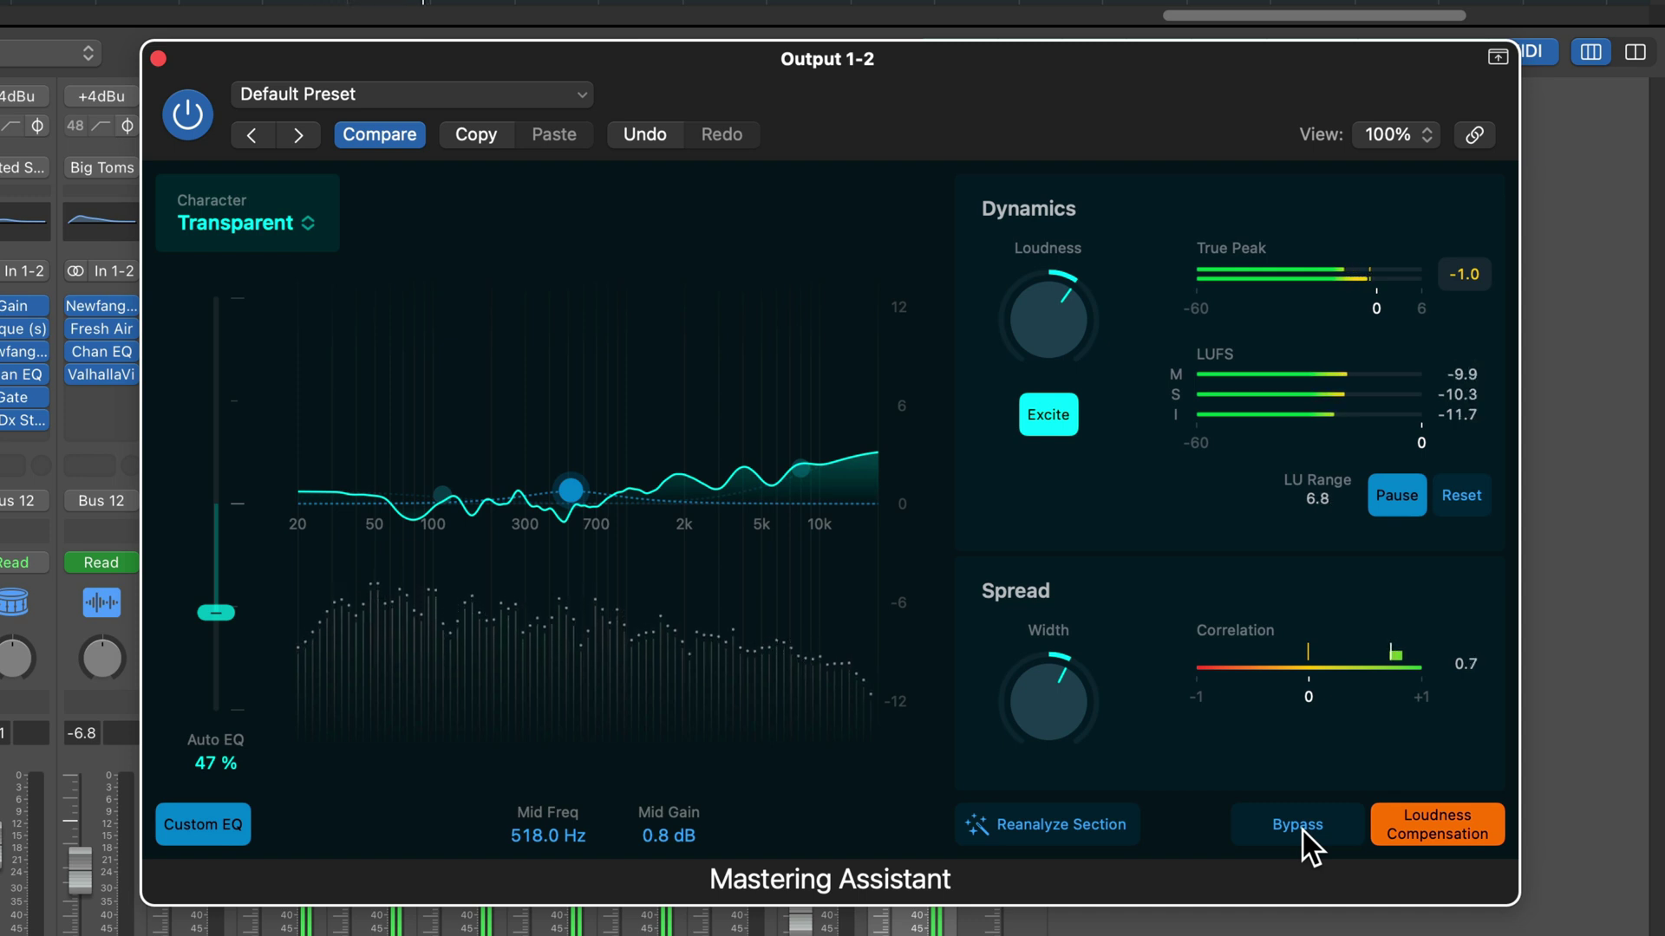
click(1302, 831)
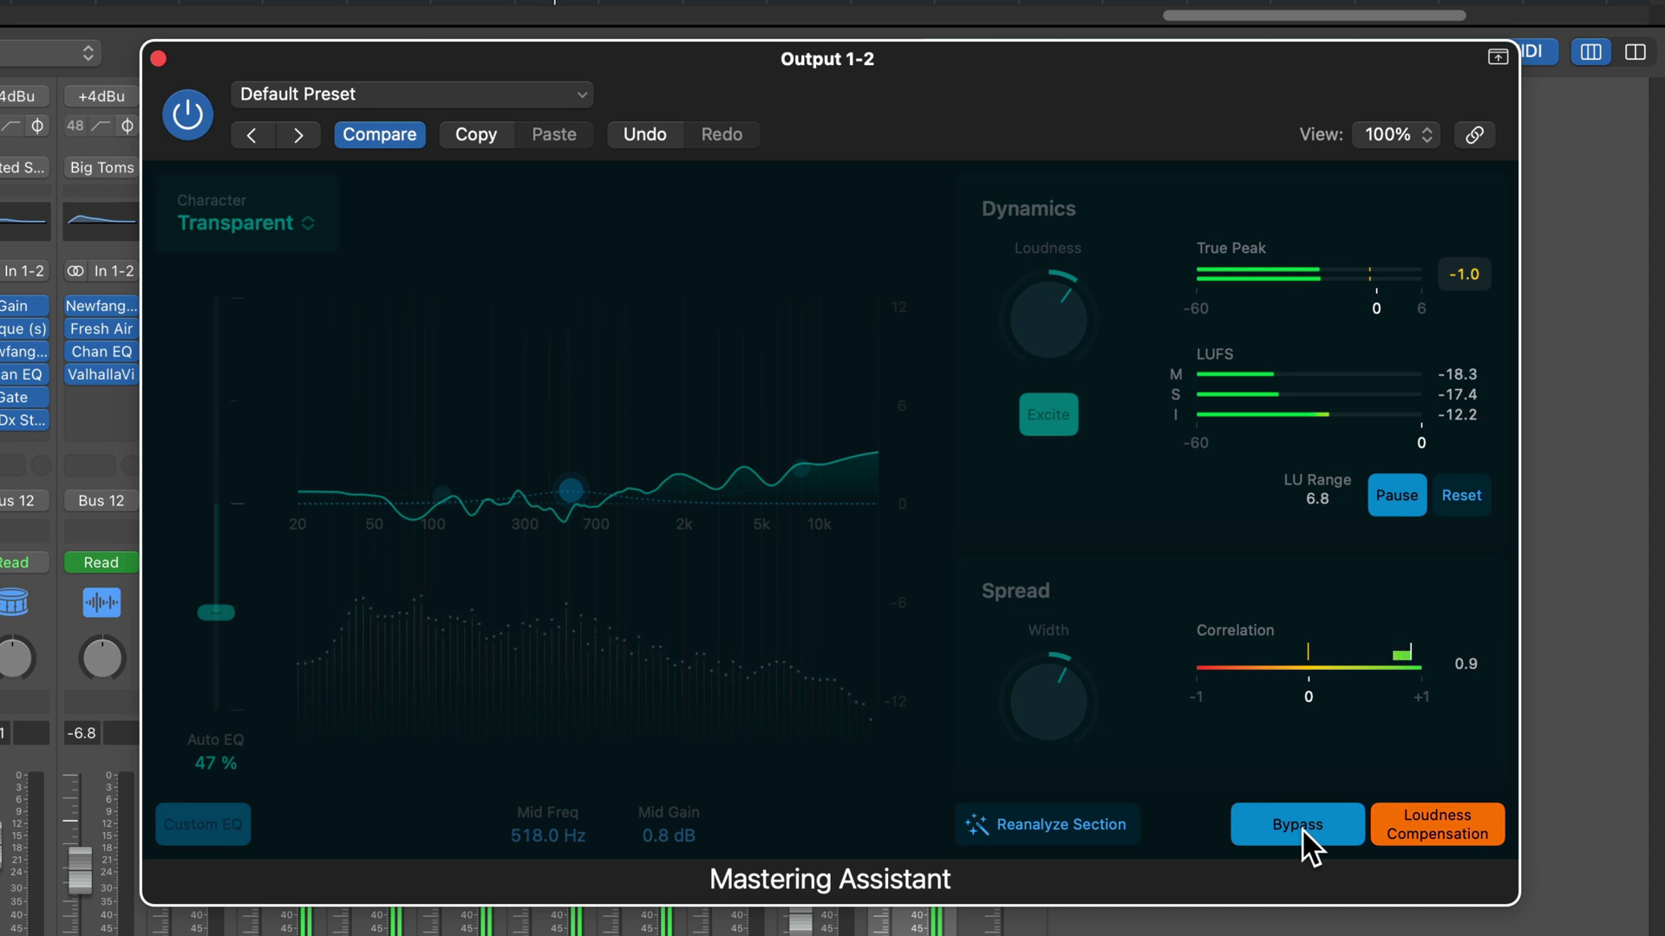
click(1303, 832)
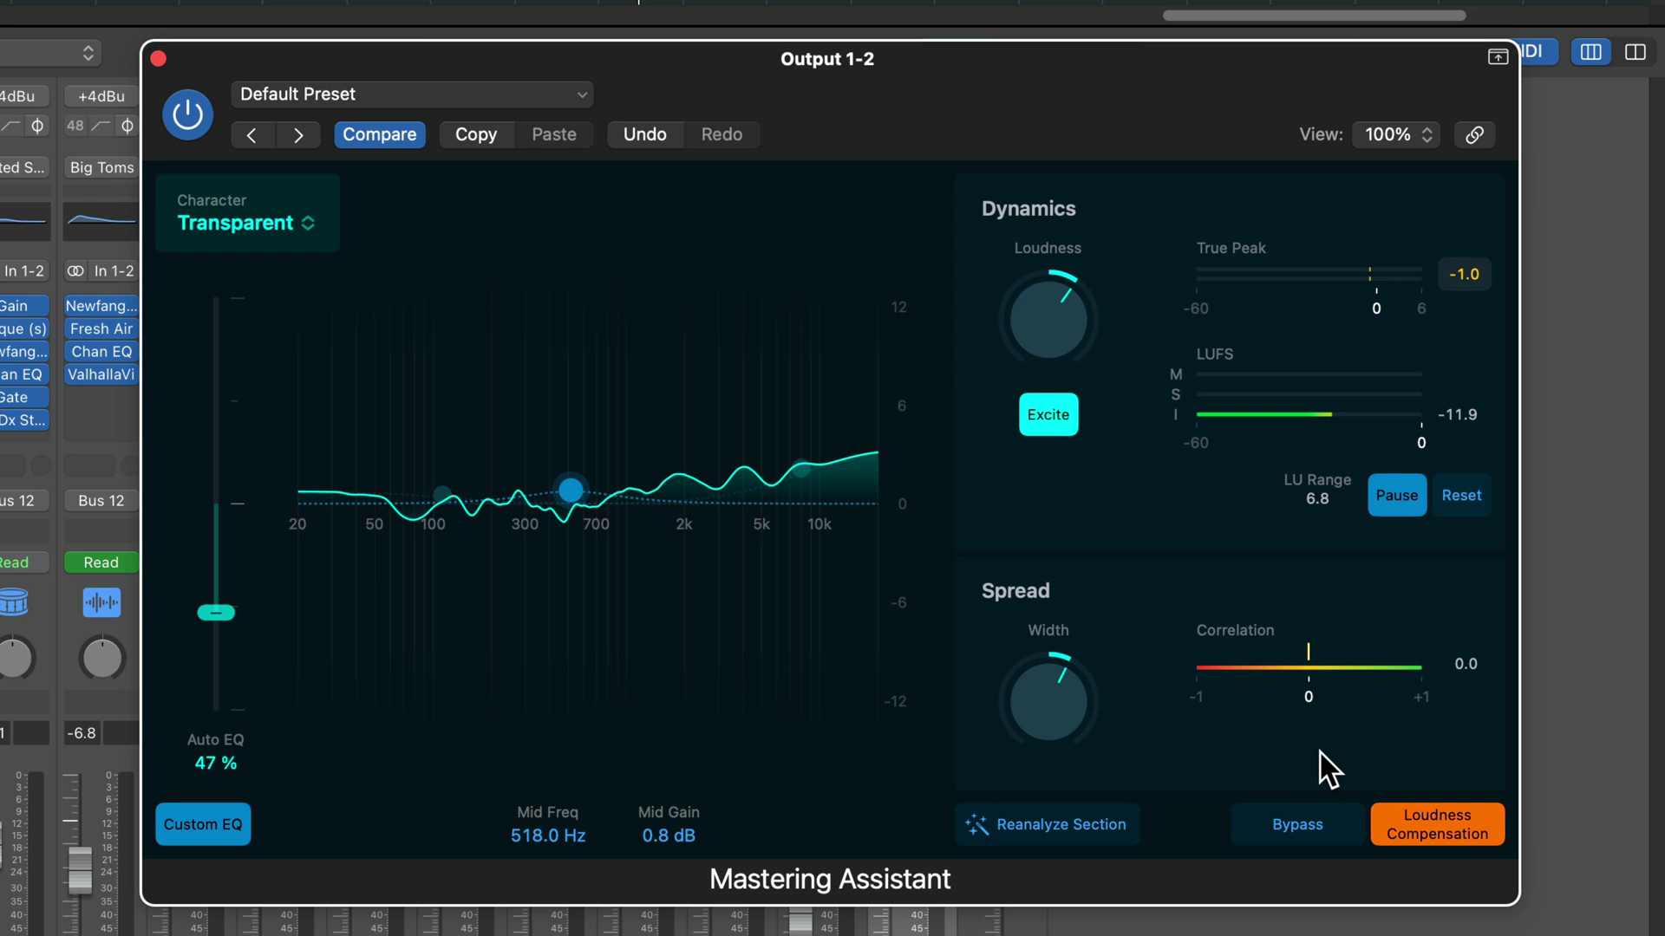
Switch off loudness-matched comparison while keeping the Transparent character.
click(1417, 826)
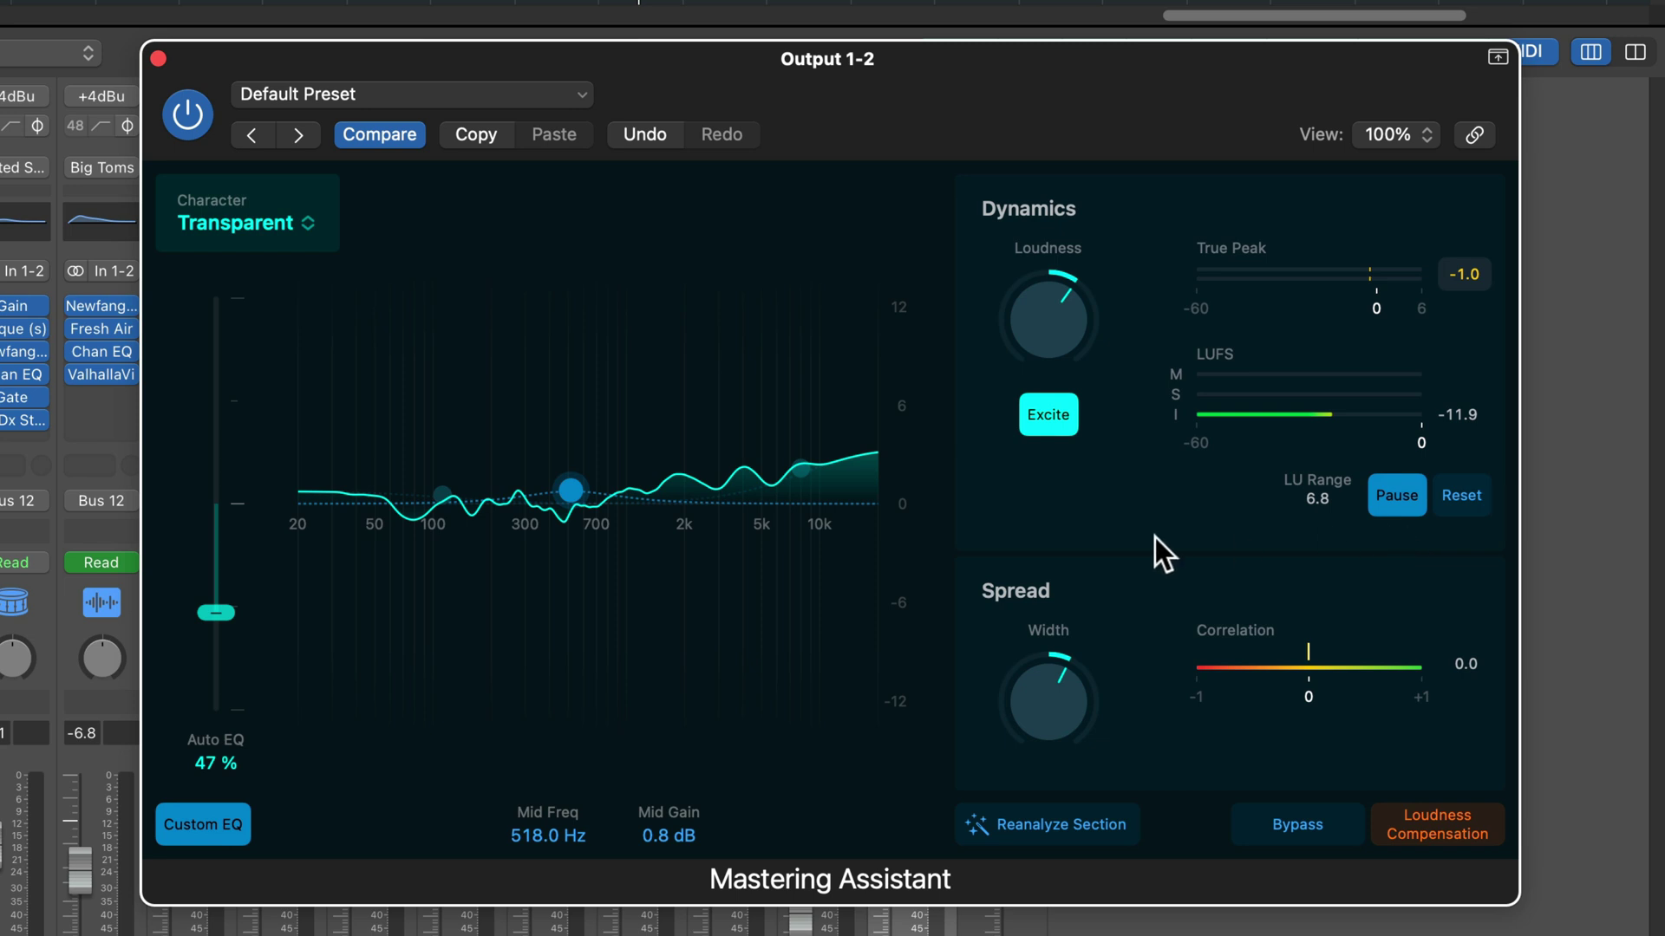
click(277, 224)
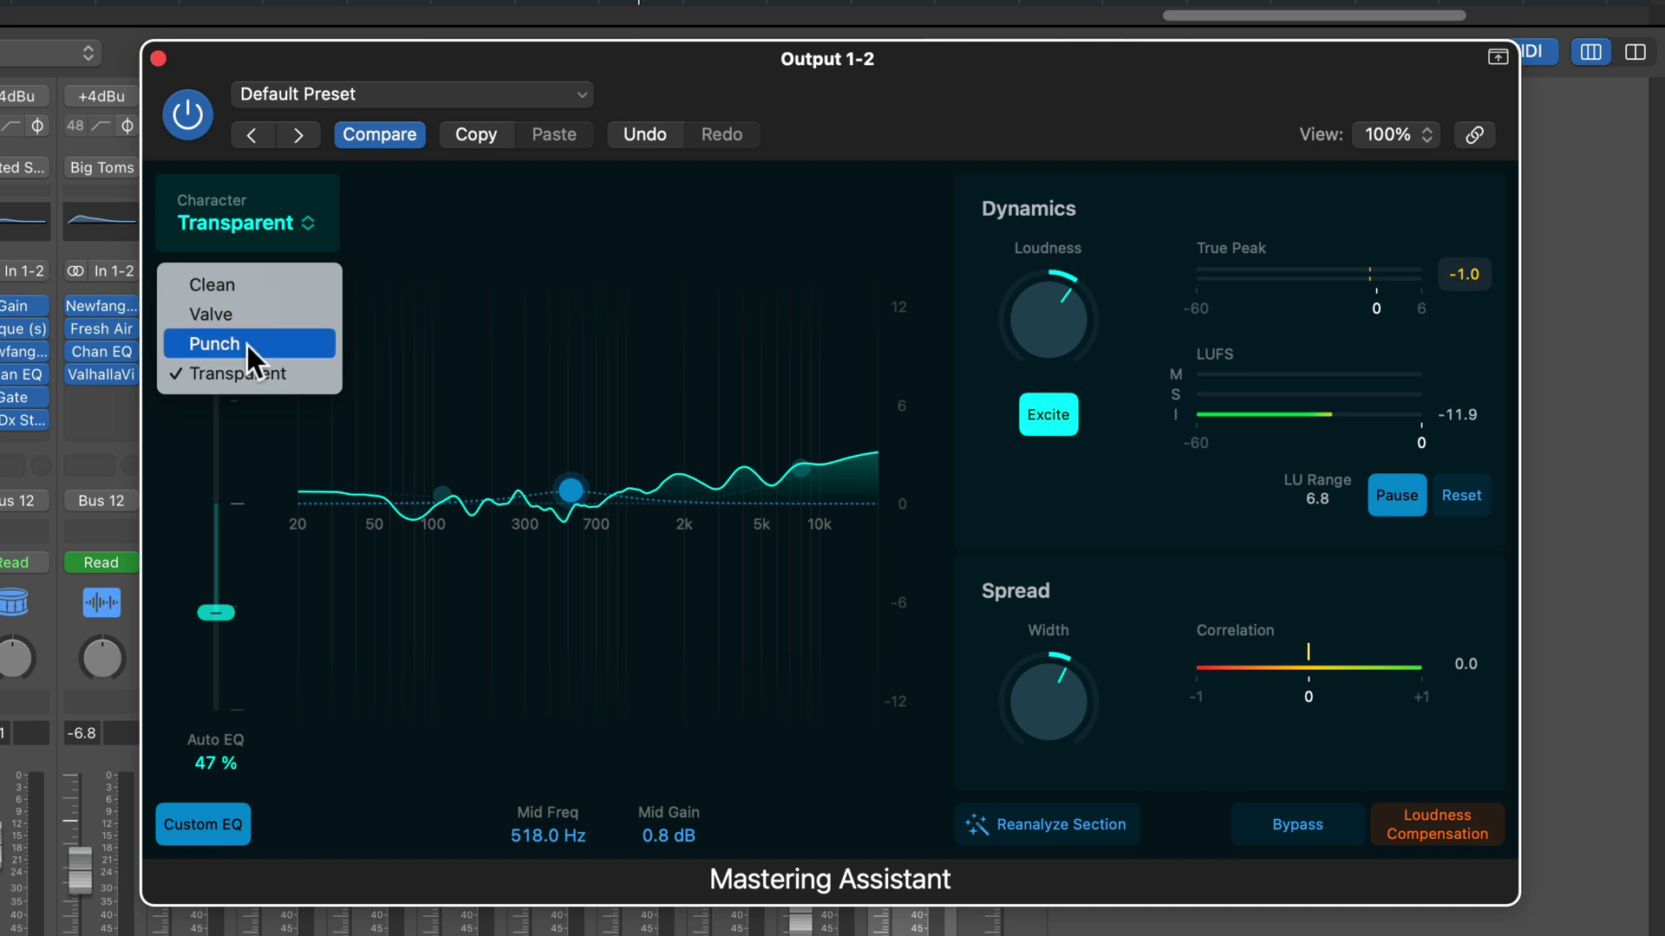
click(305, 378)
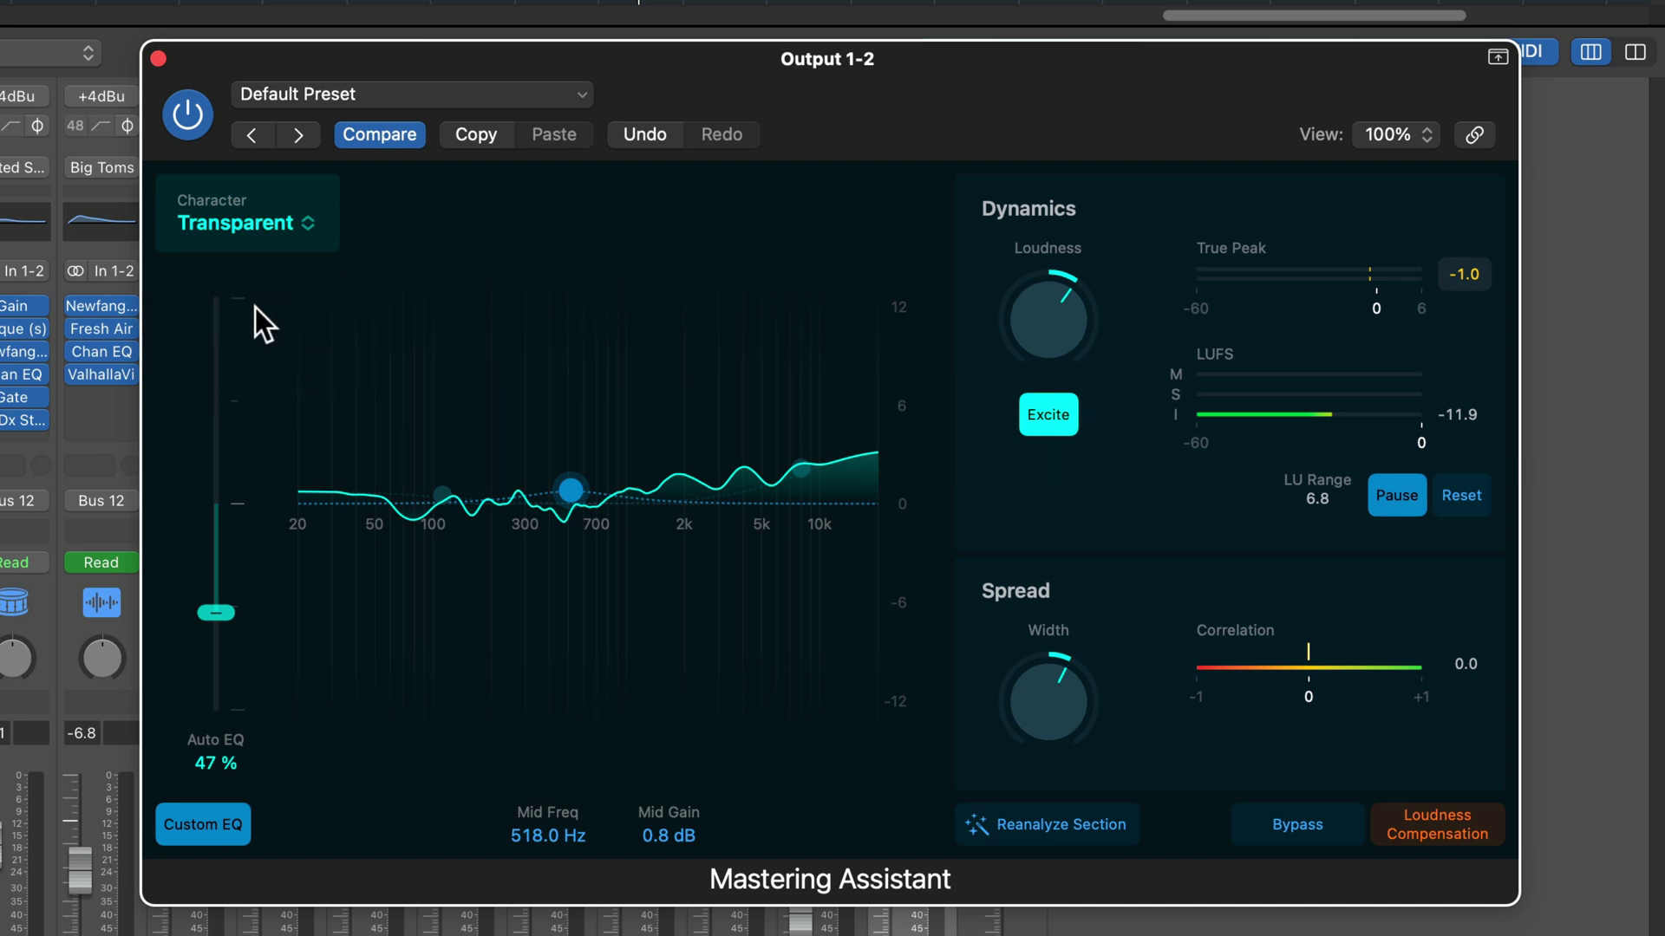
Try the Clean, Valve and Punch characters on the playing song, then return to Transparent.
click(285, 231)
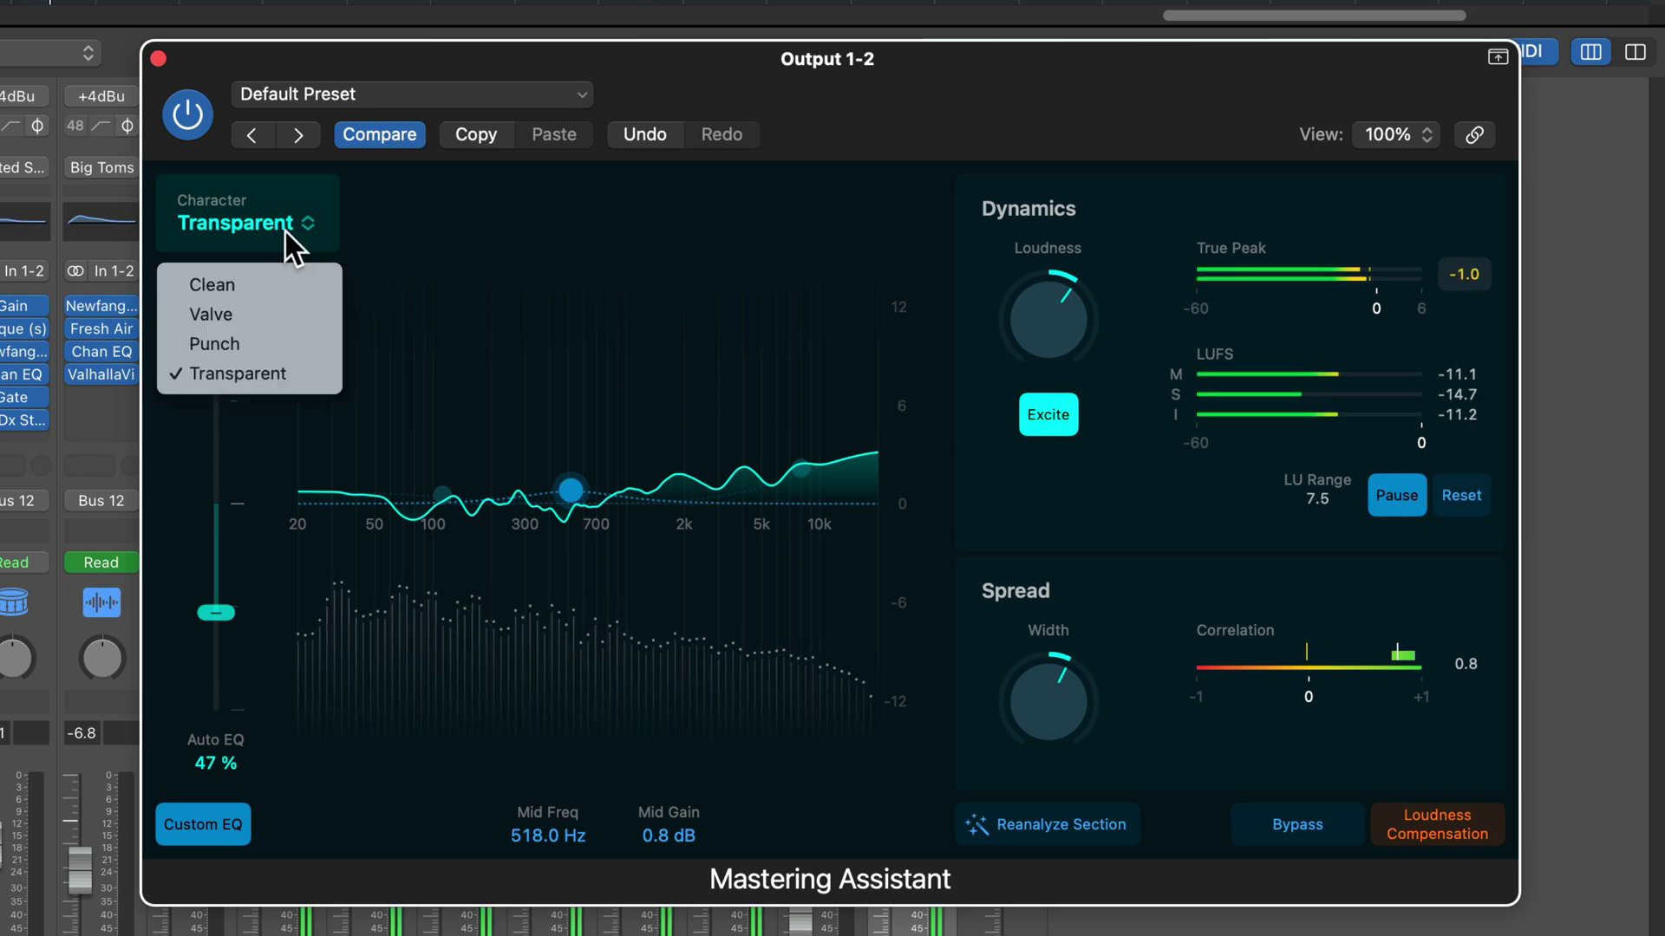
click(305, 283)
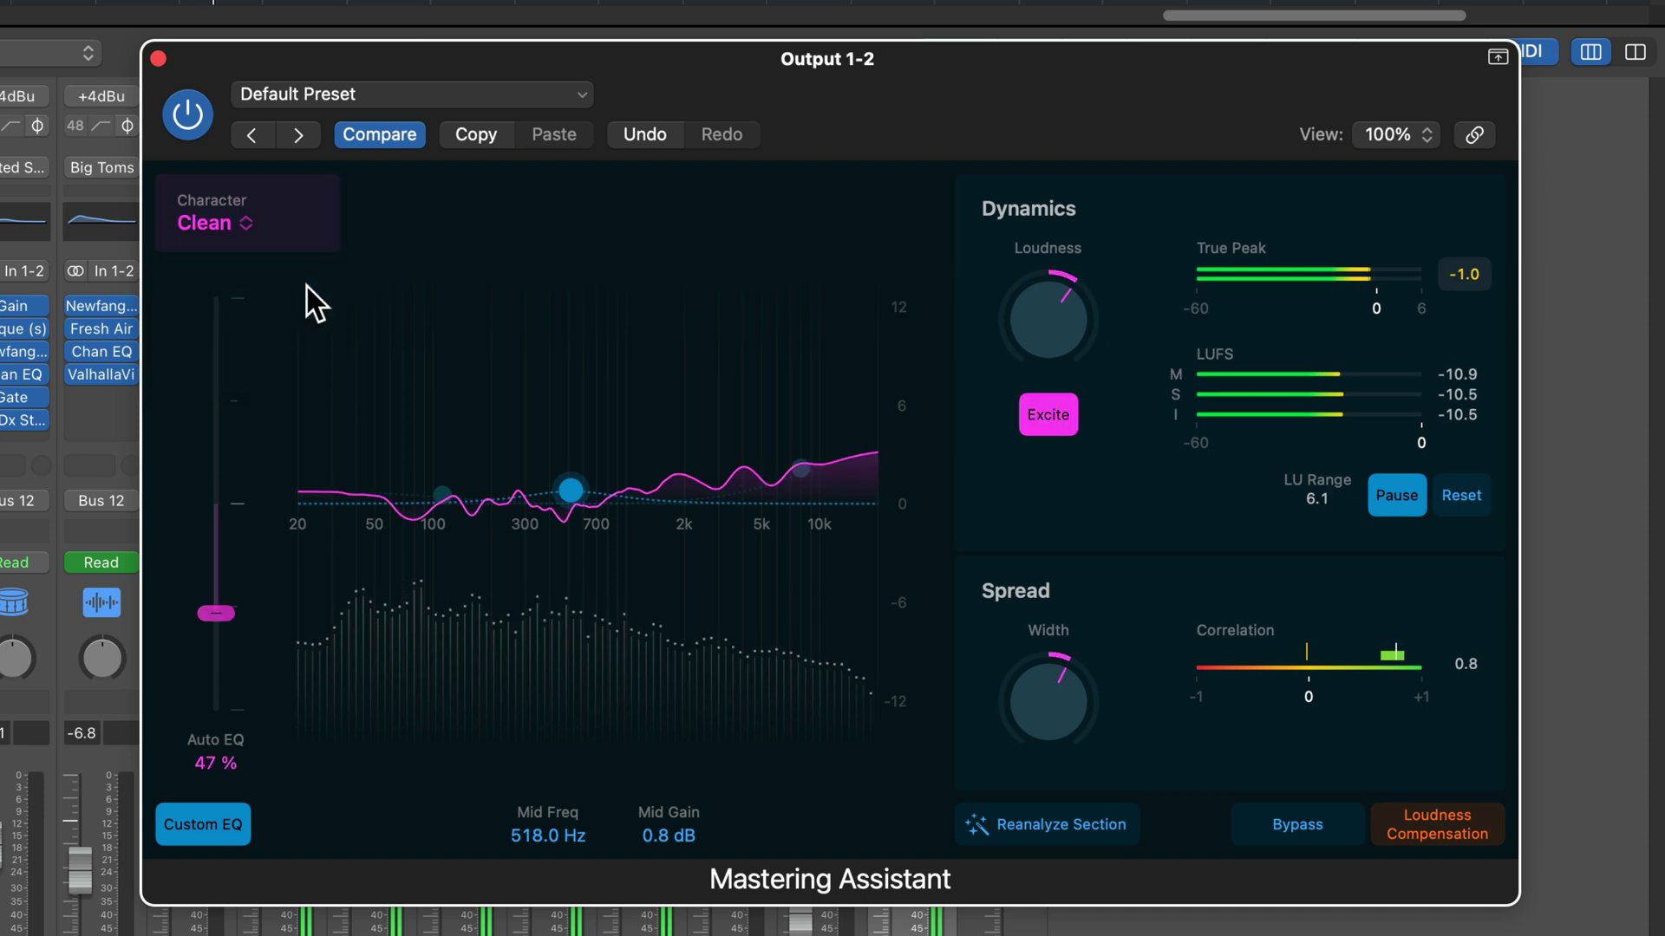
click(282, 215)
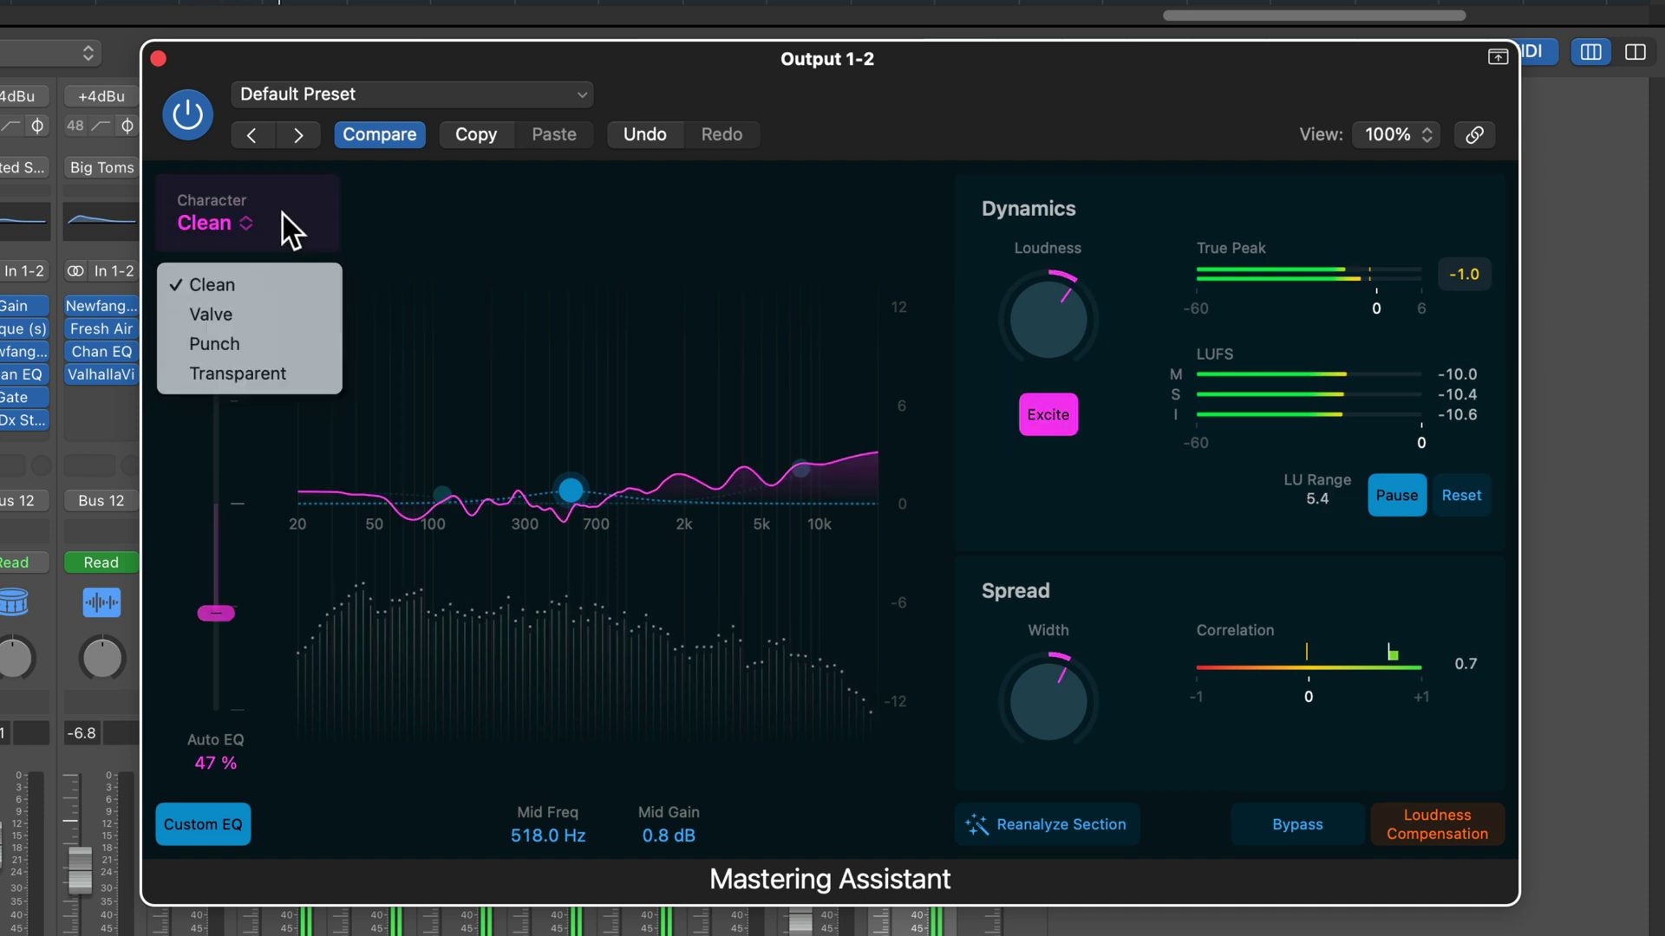
click(301, 305)
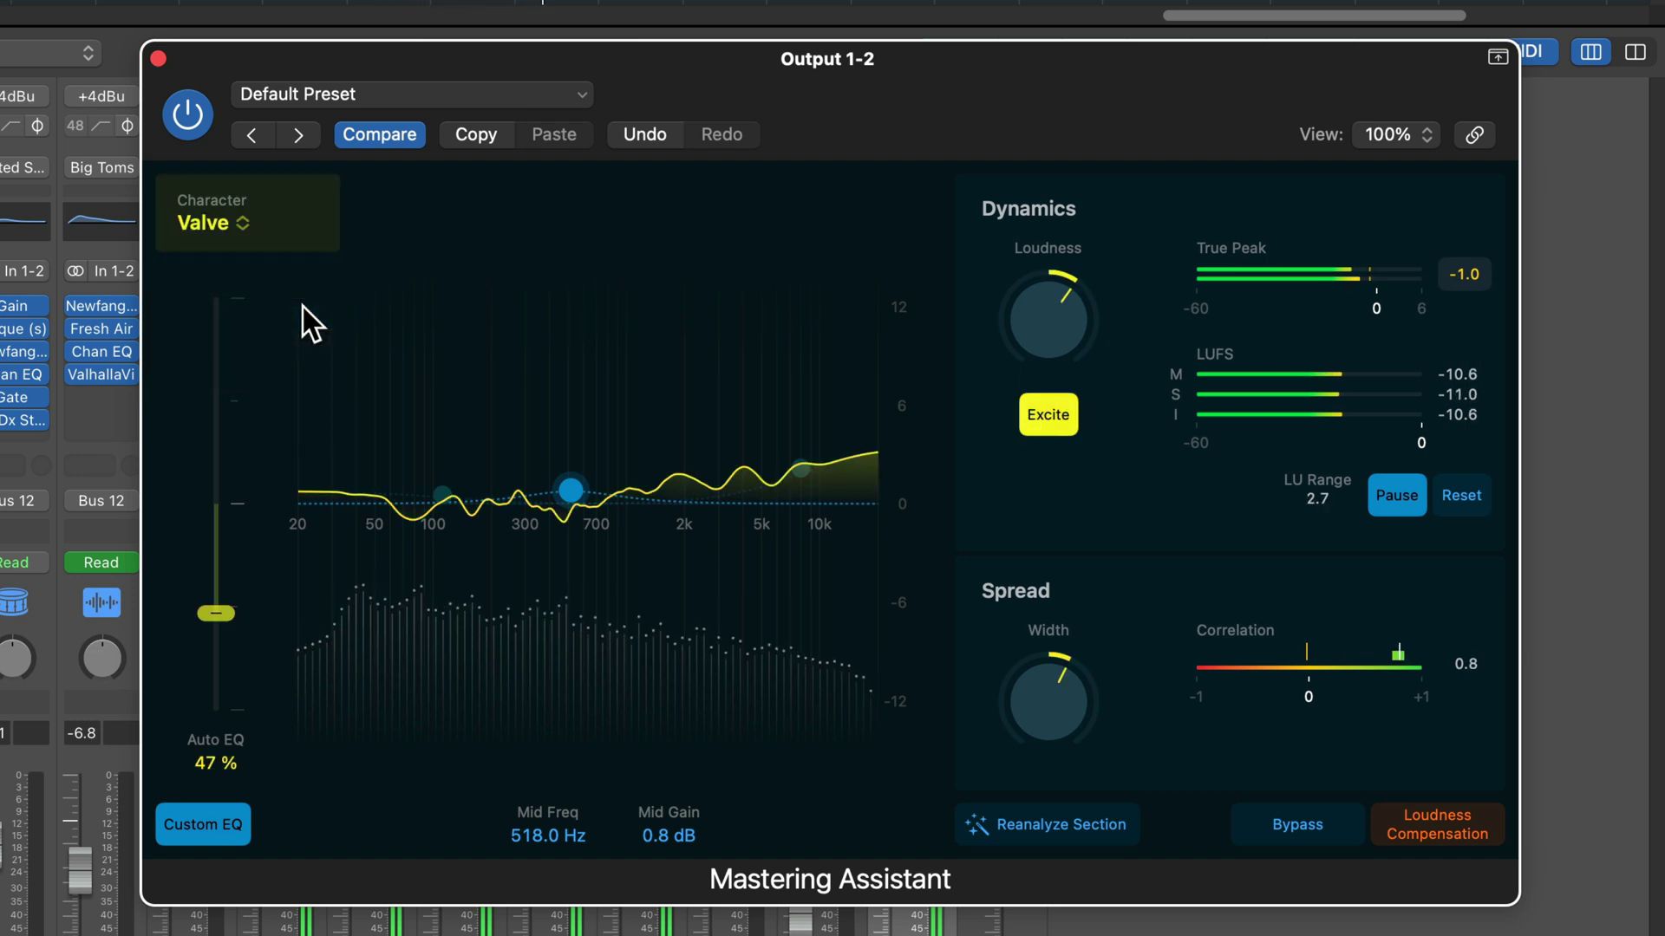
click(278, 229)
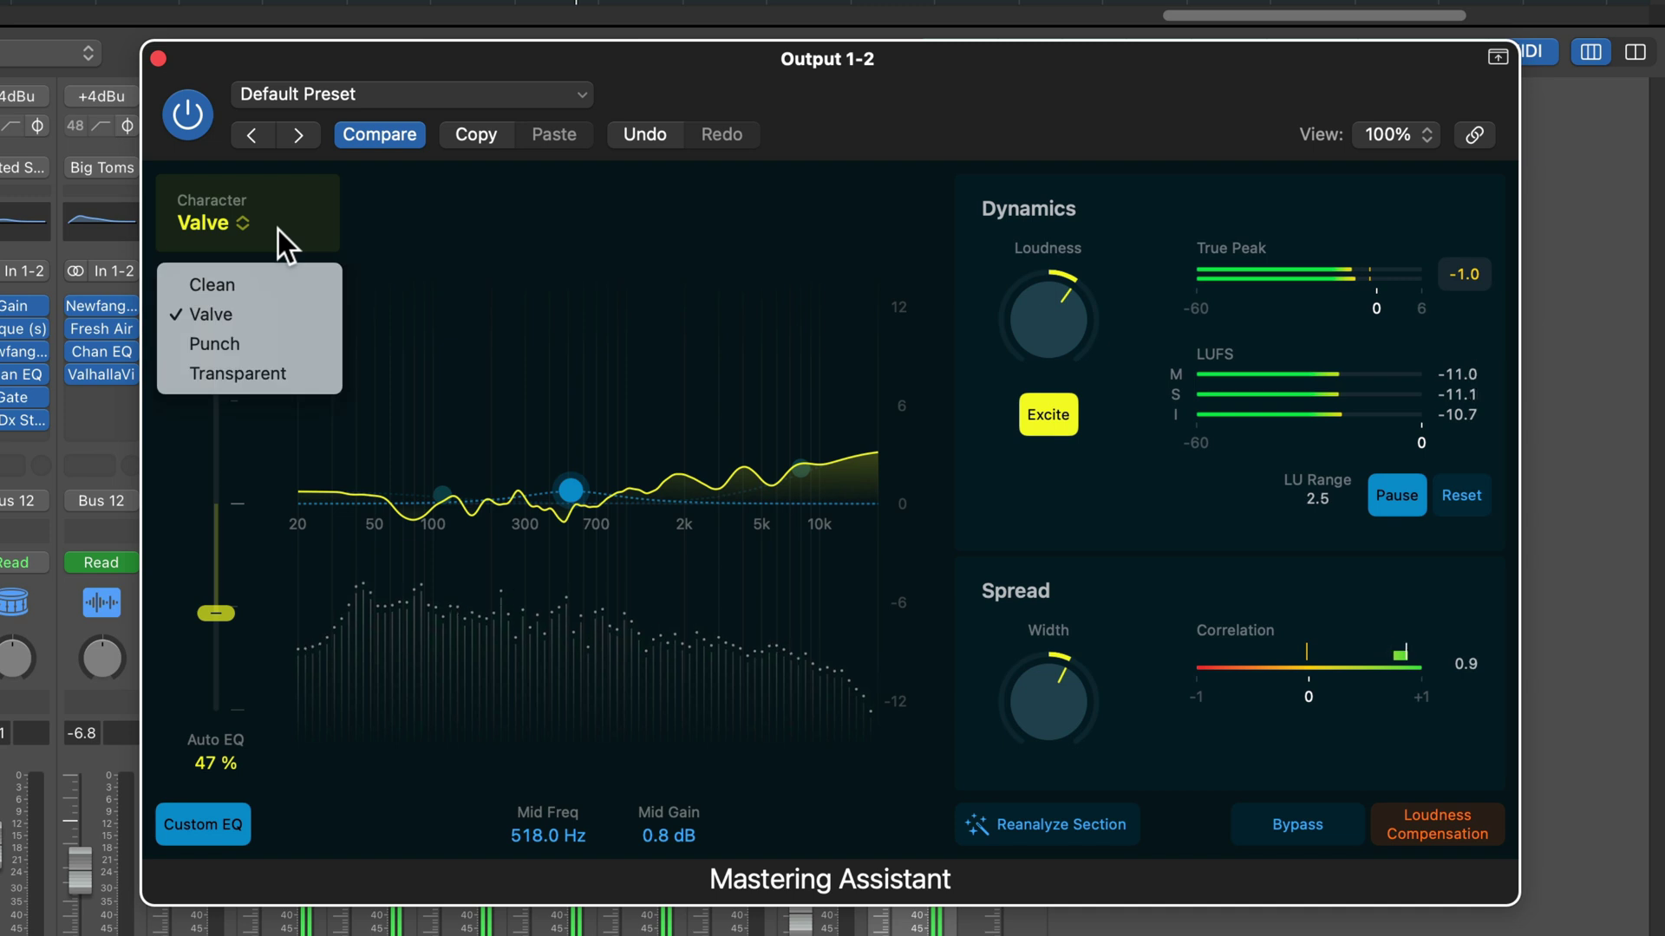
click(294, 342)
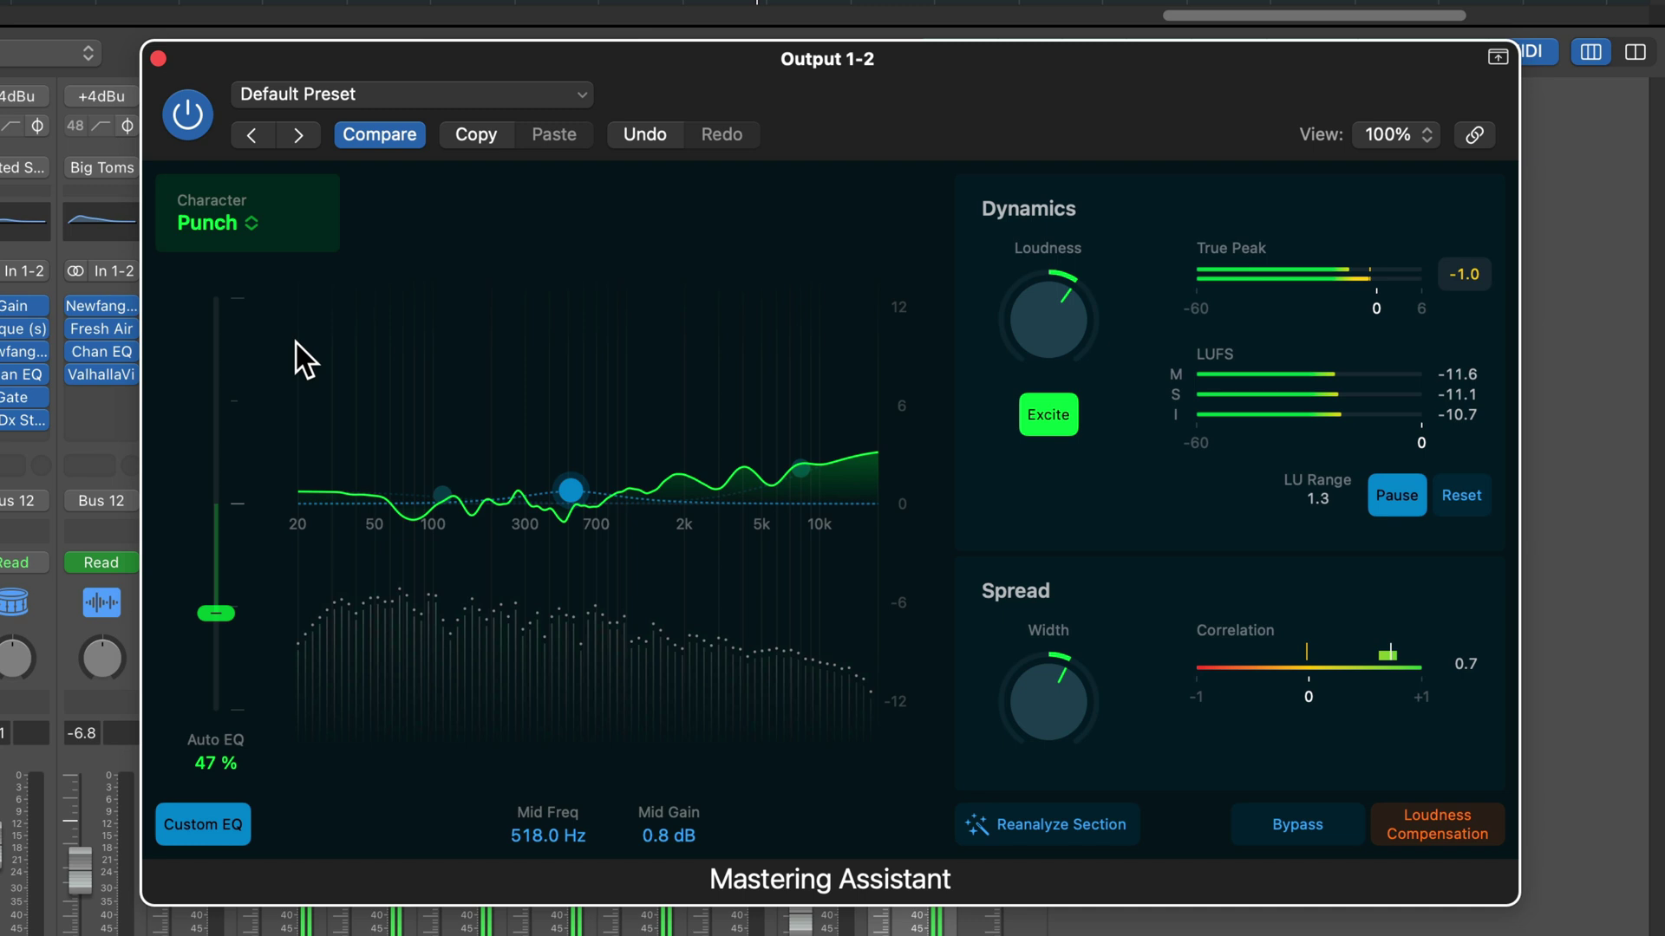
click(299, 229)
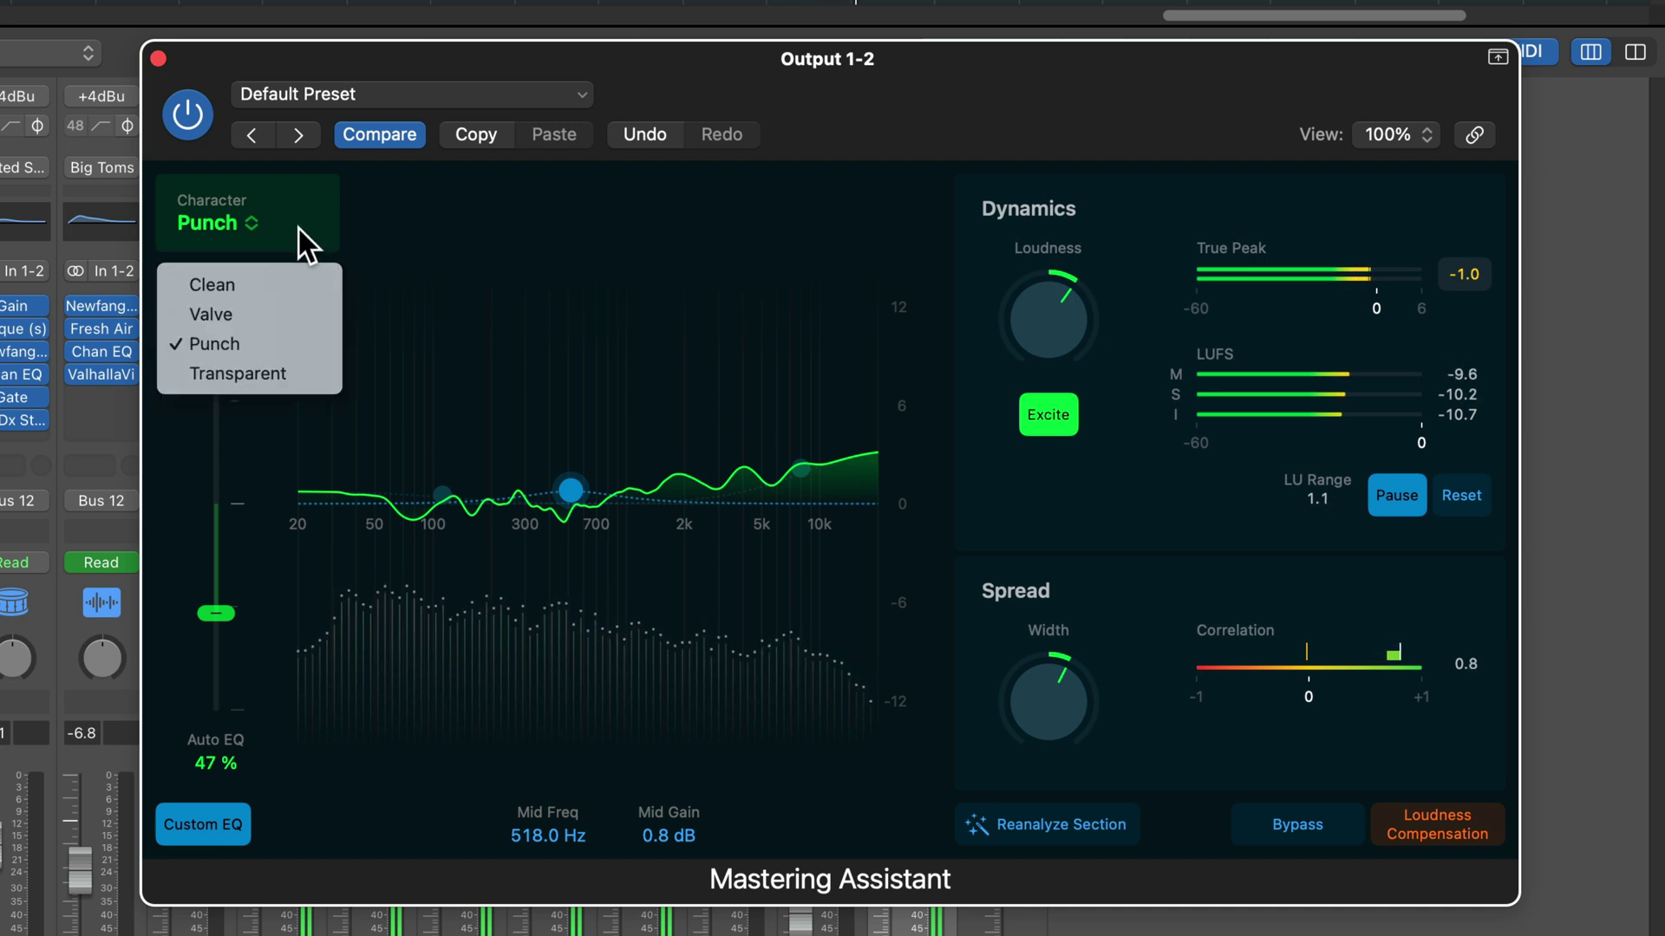
click(289, 372)
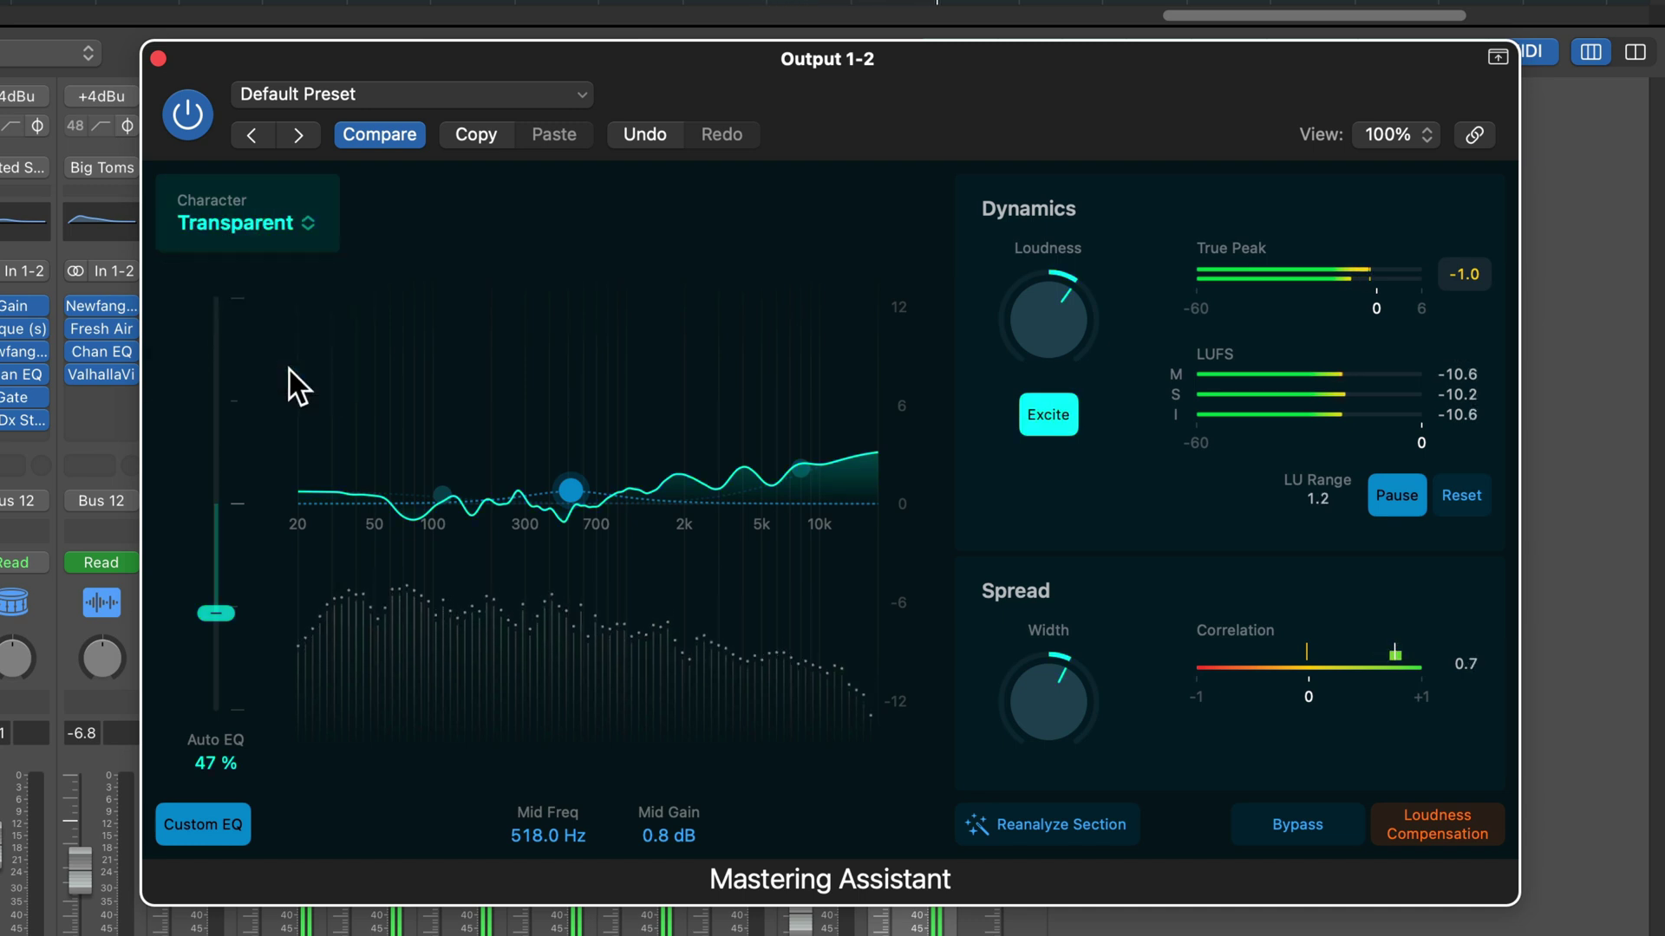
Reset the LU Range measurement, lower the Loudness knob to about +0.23, then reset it again.
click(300, 225)
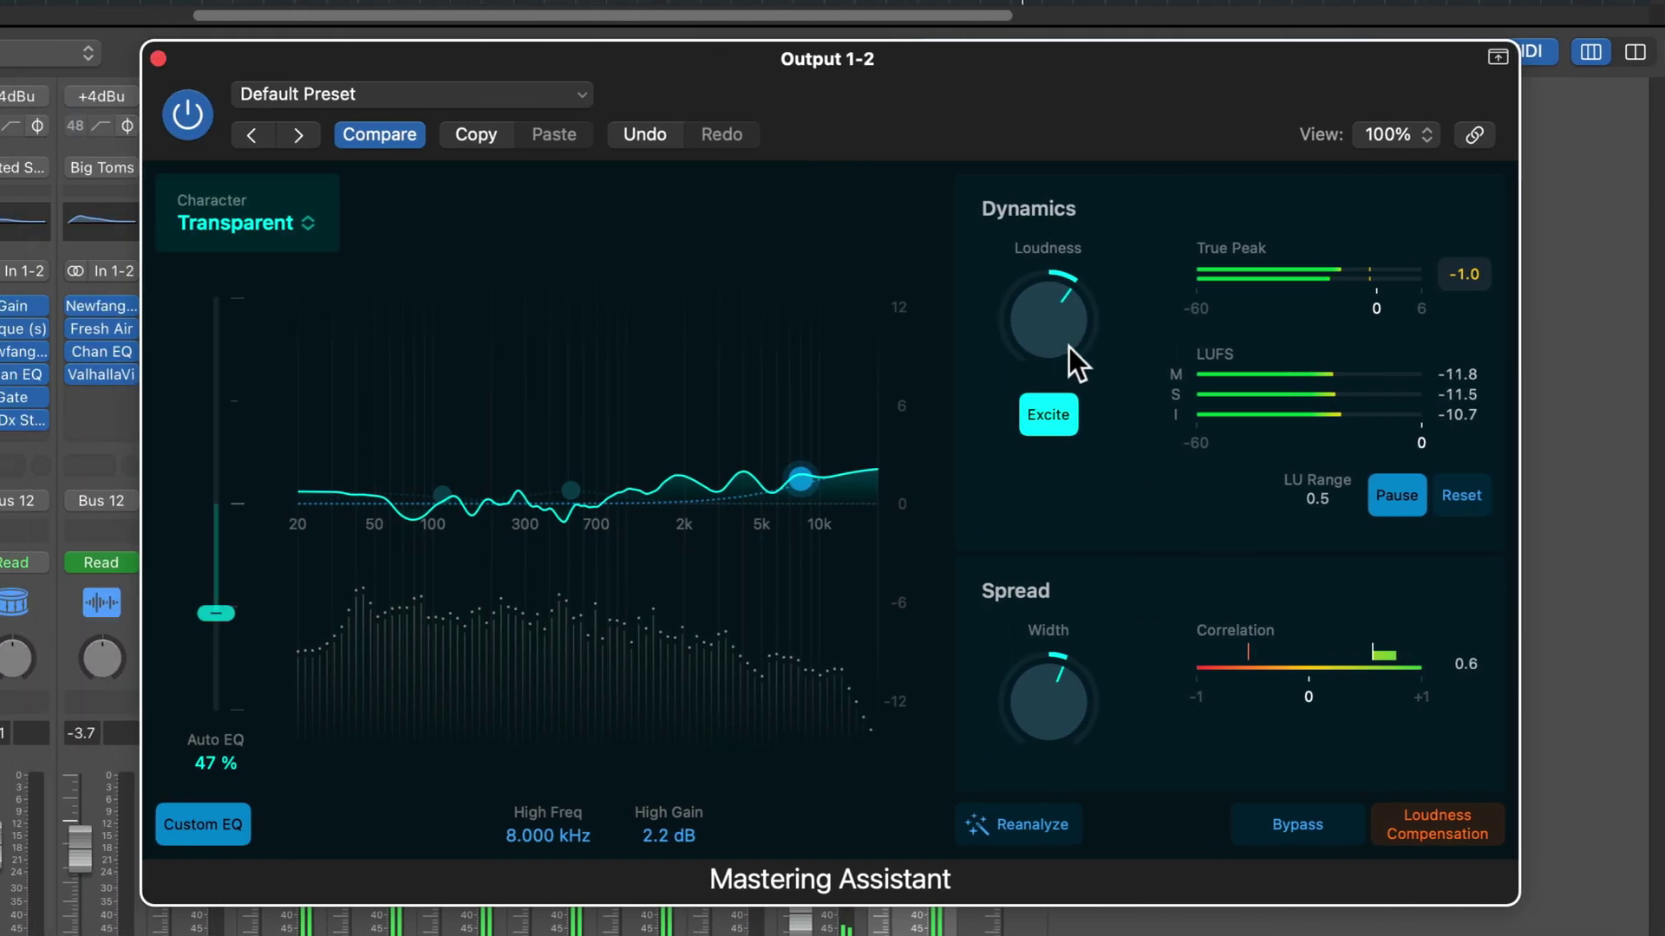
mouse_move(1059, 330)
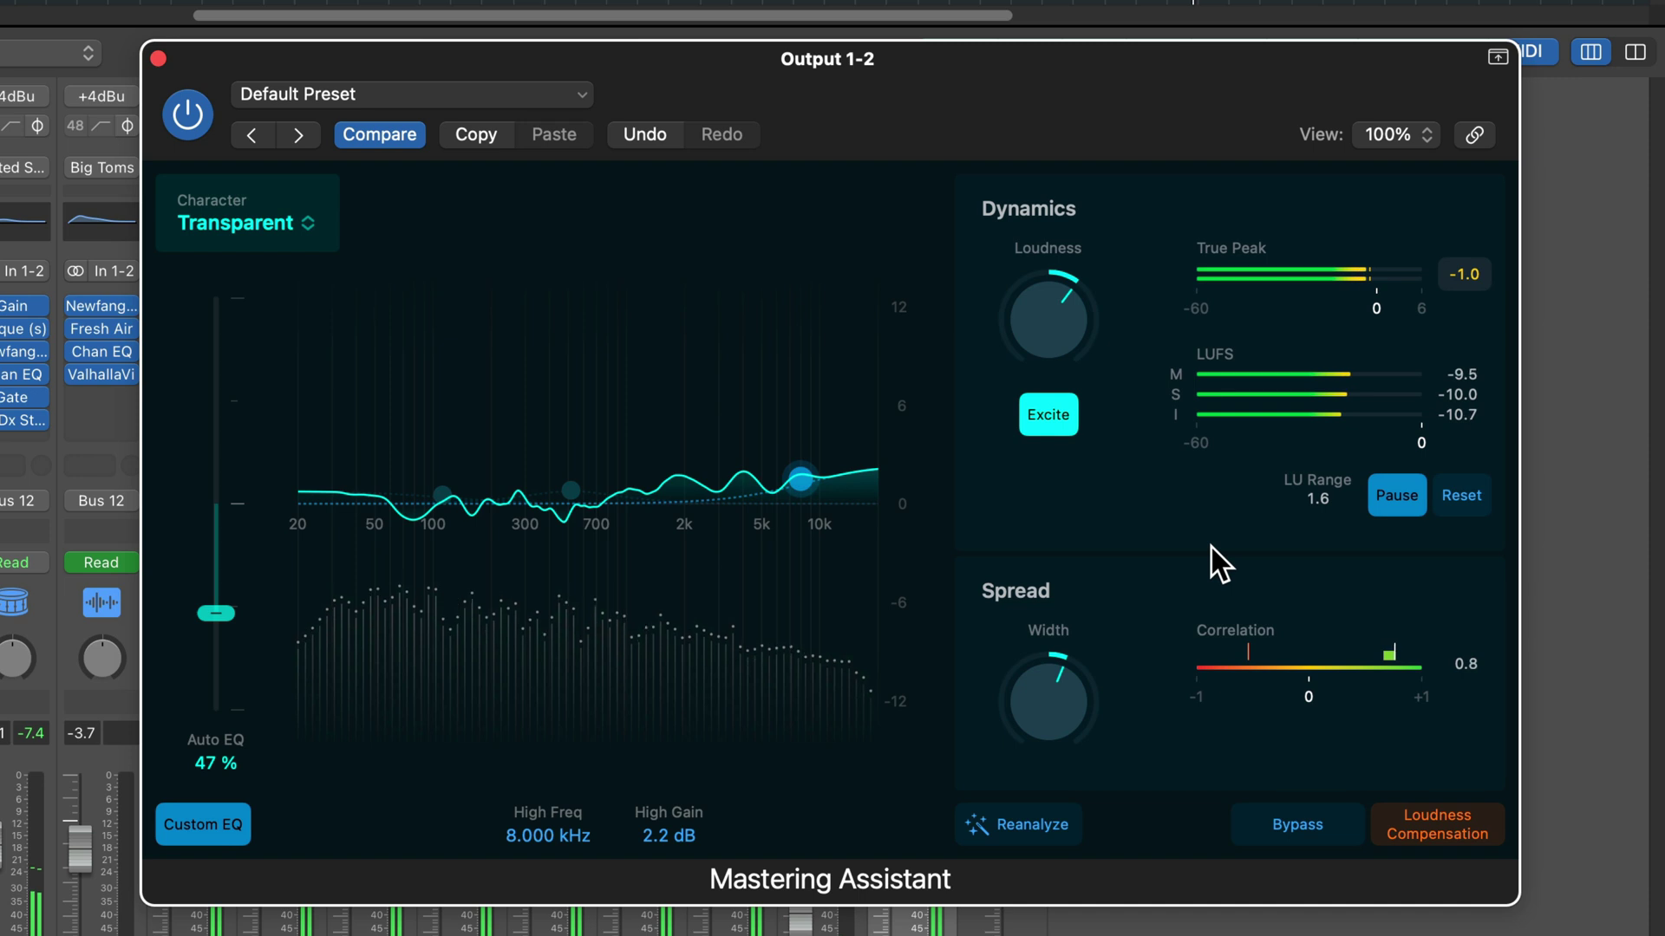
click(1474, 507)
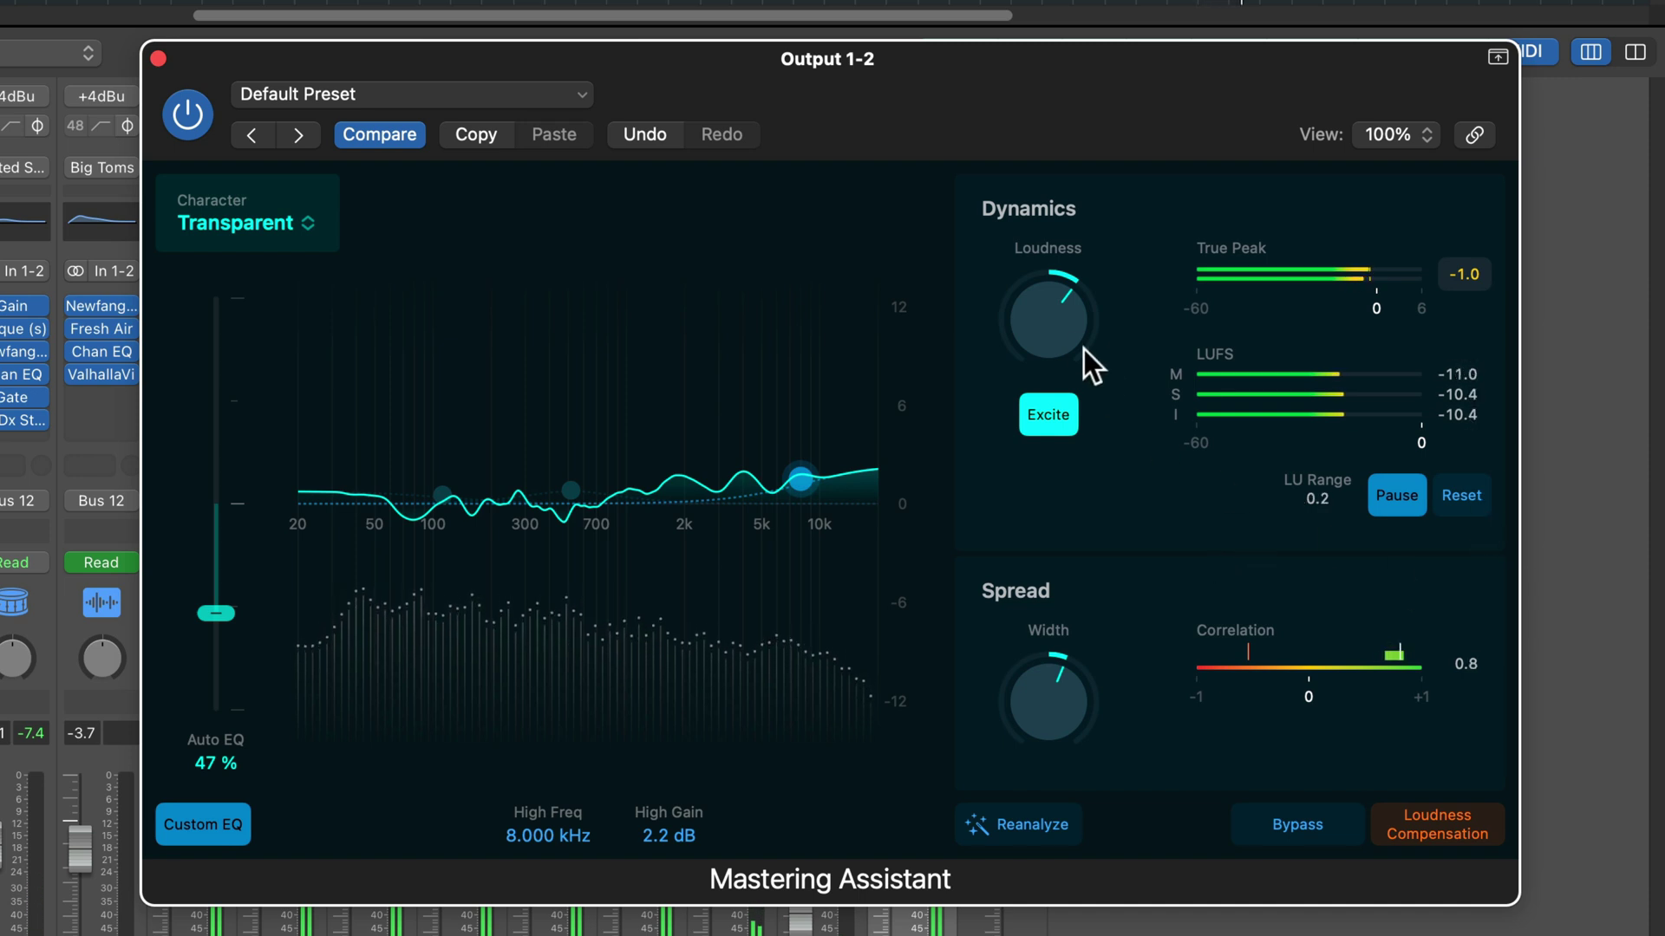
drag(1073, 330, 1051, 325)
click(1463, 500)
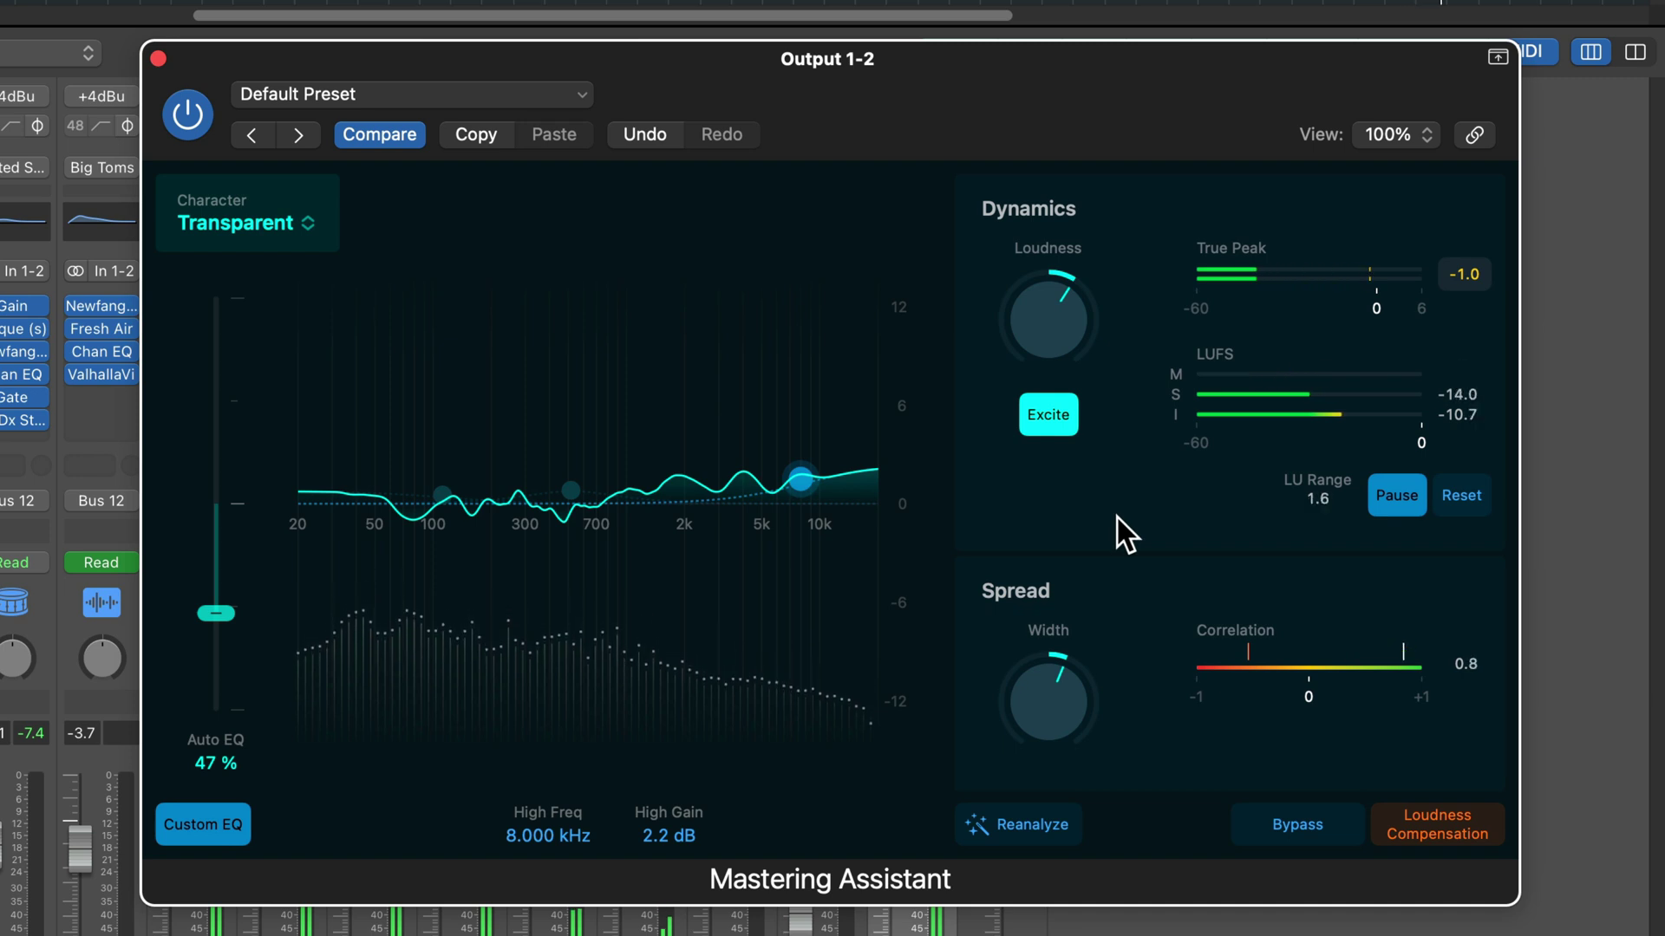
click(294, 215)
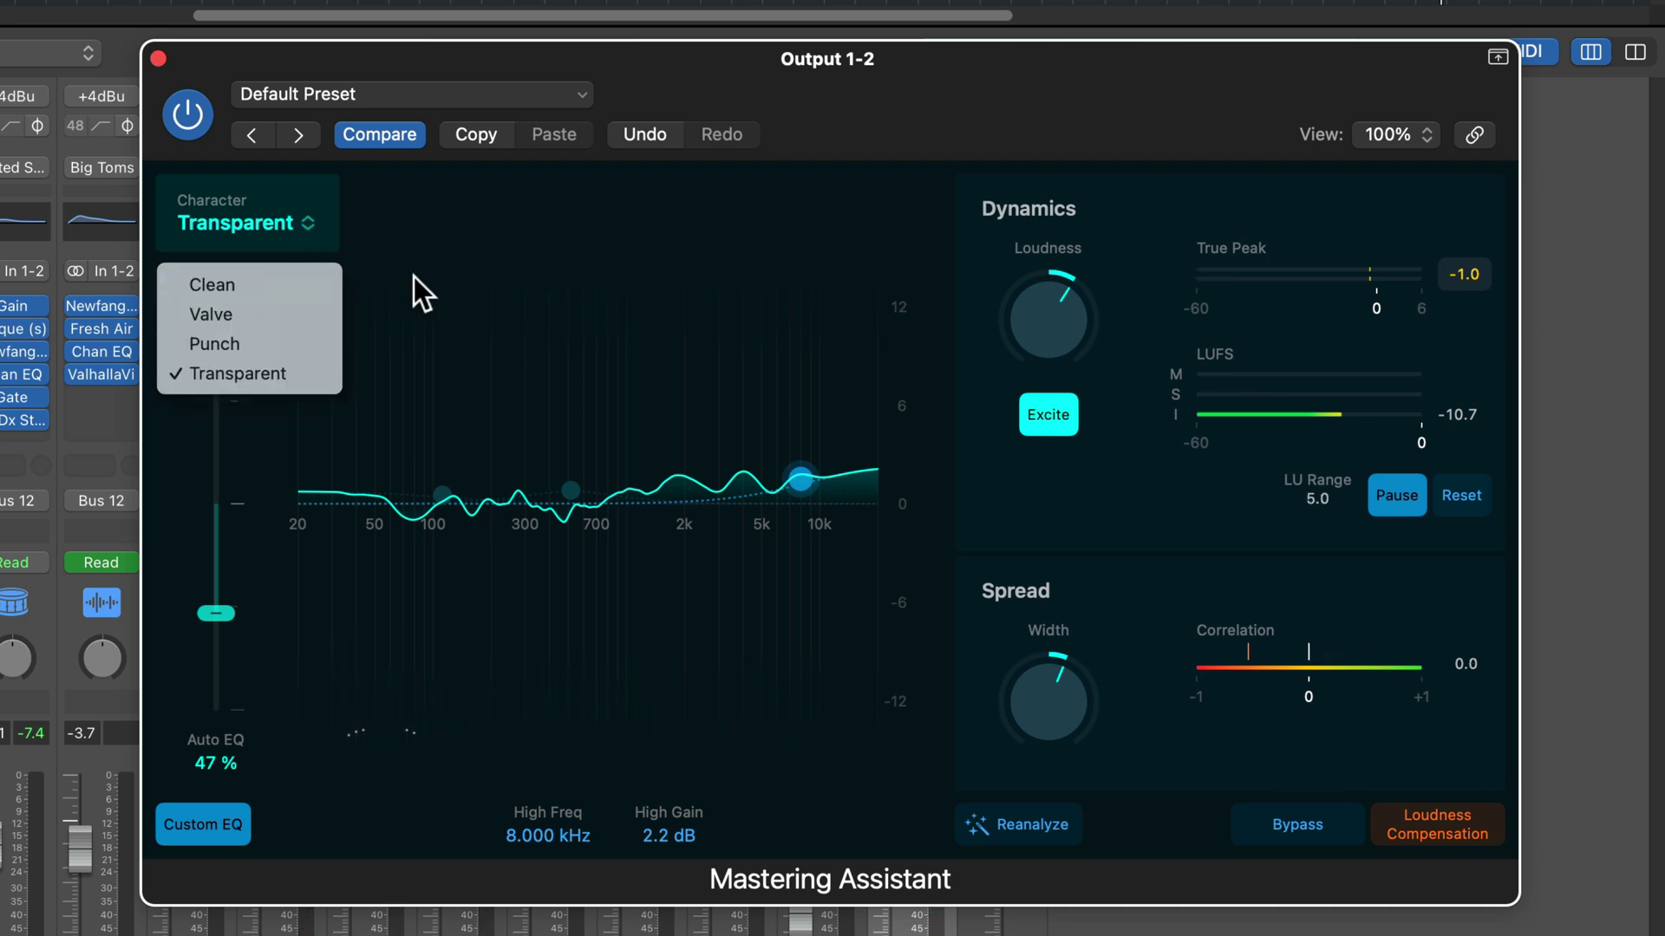
click(991, 91)
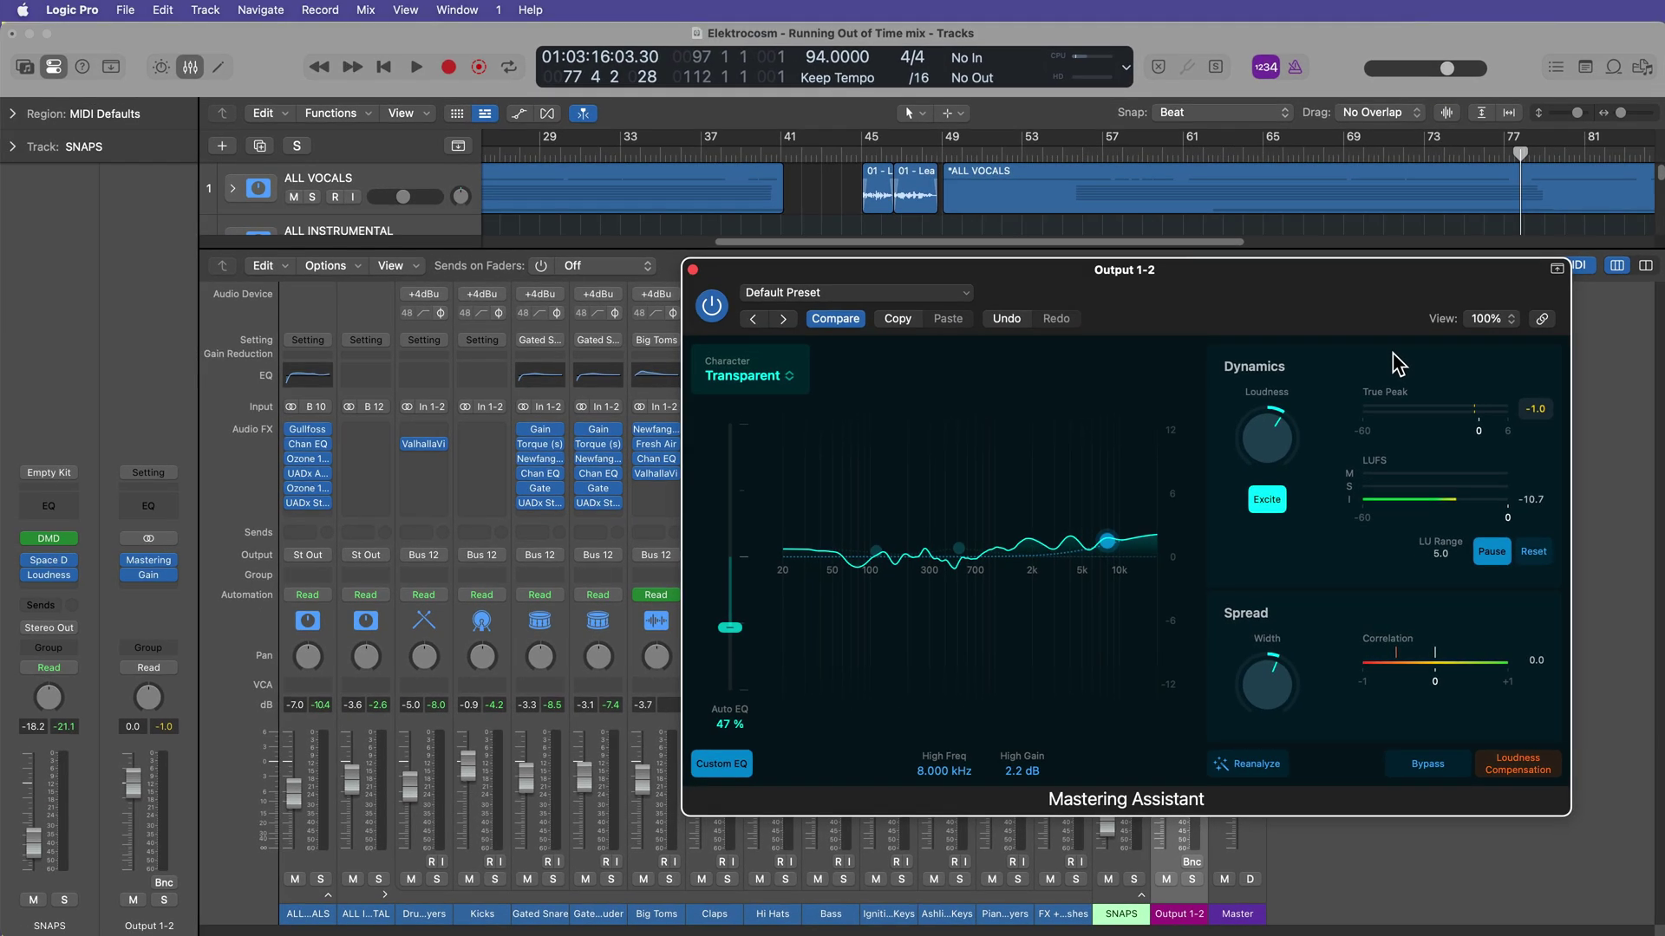
Set the Gain insert slot on Output 1-2 to No Plug-in.
click(693, 270)
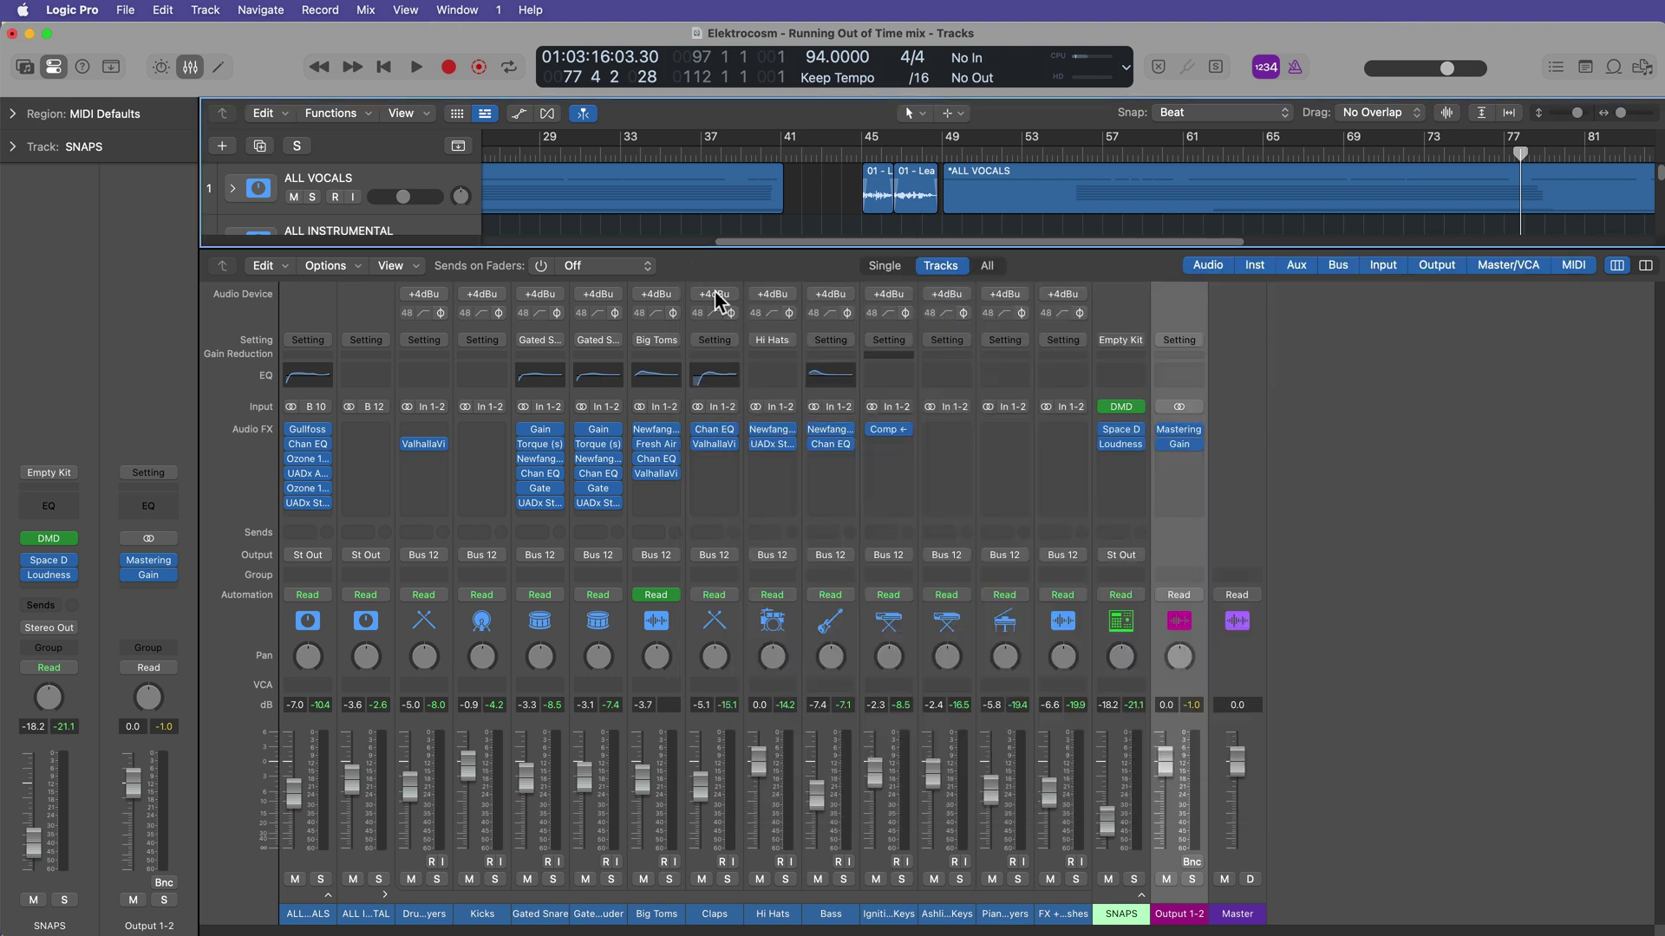
click(1181, 444)
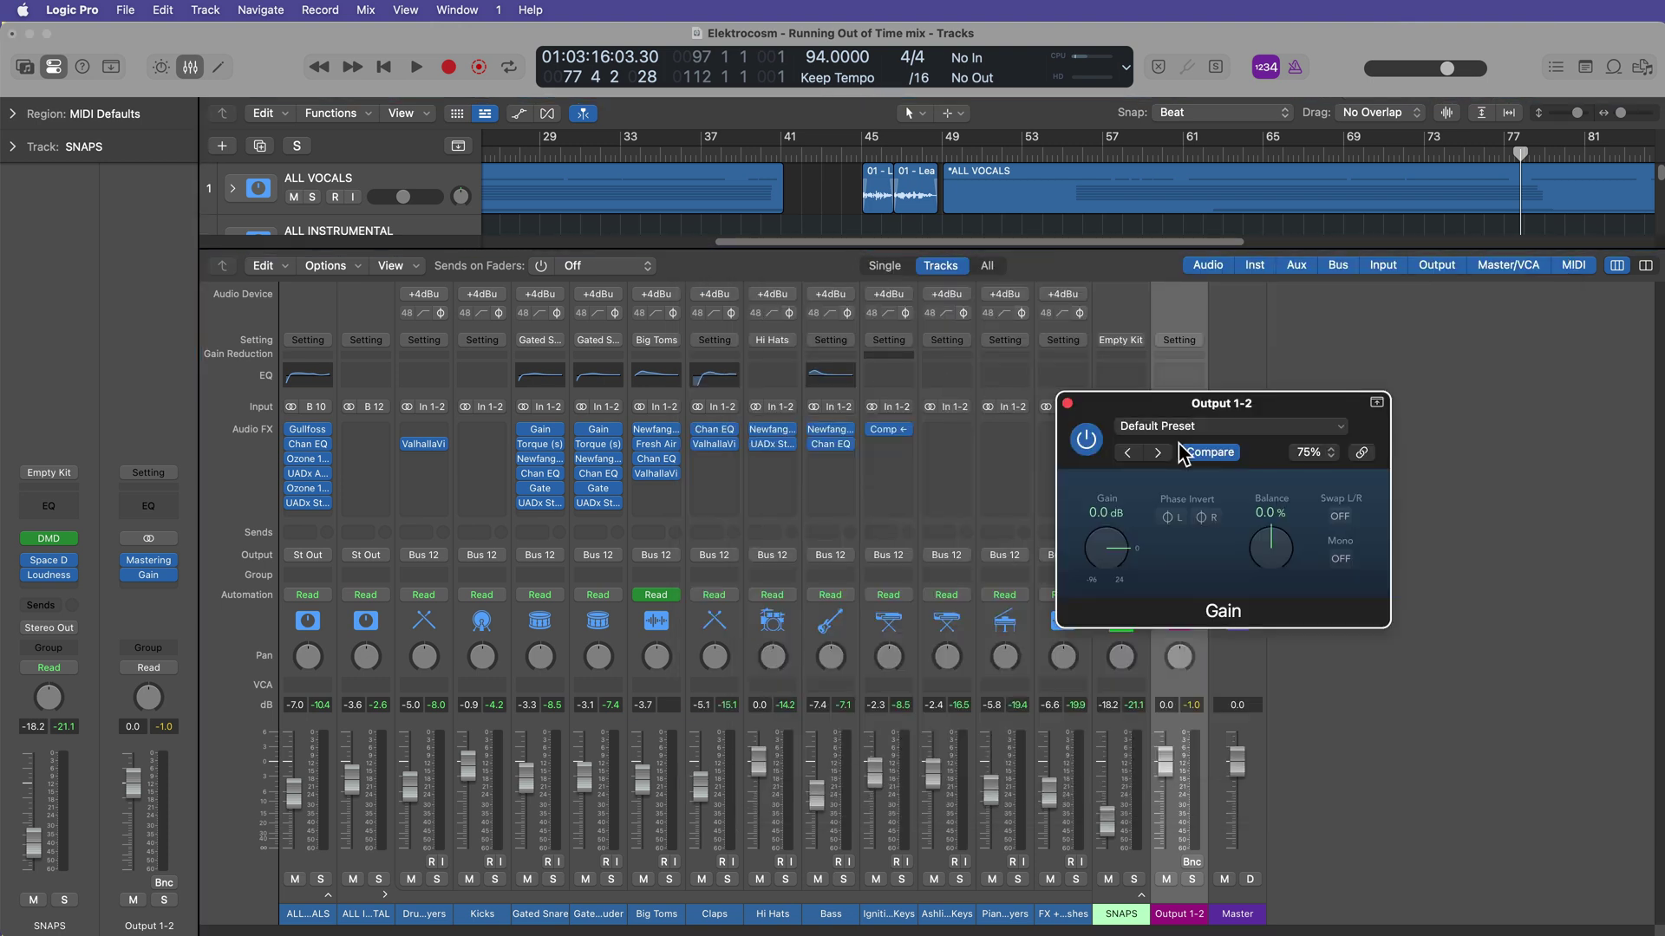
click(1067, 404)
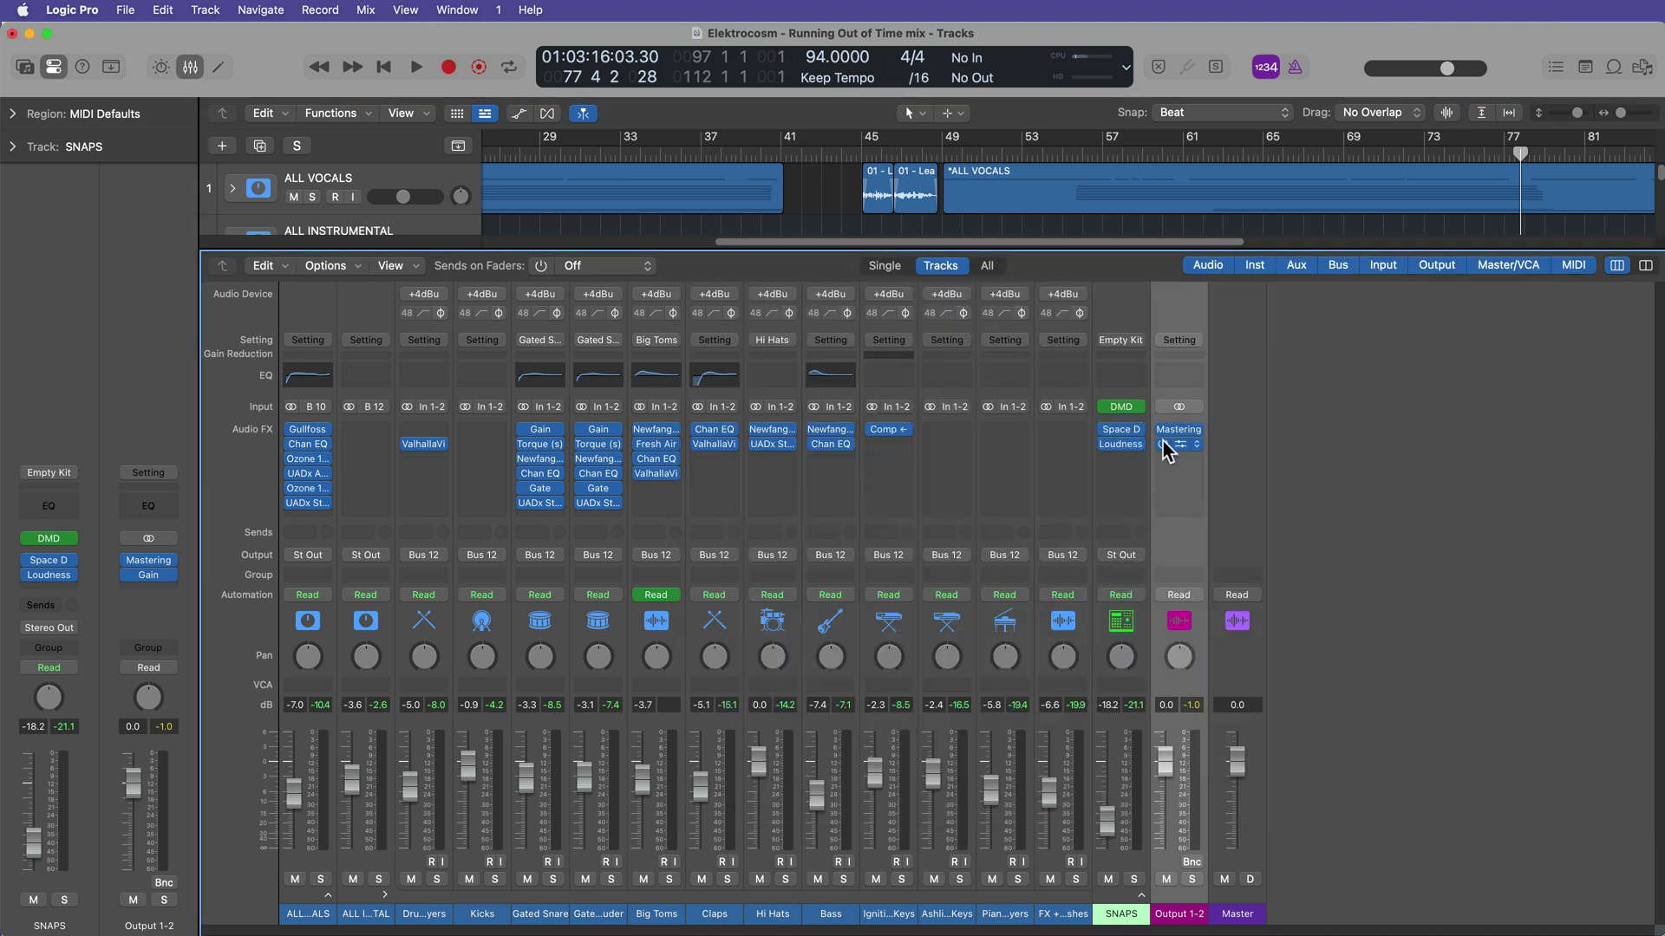
click(1201, 453)
click(1222, 467)
Reopen the Mastering Assistant plugin window on Output 1-2.
click(1187, 430)
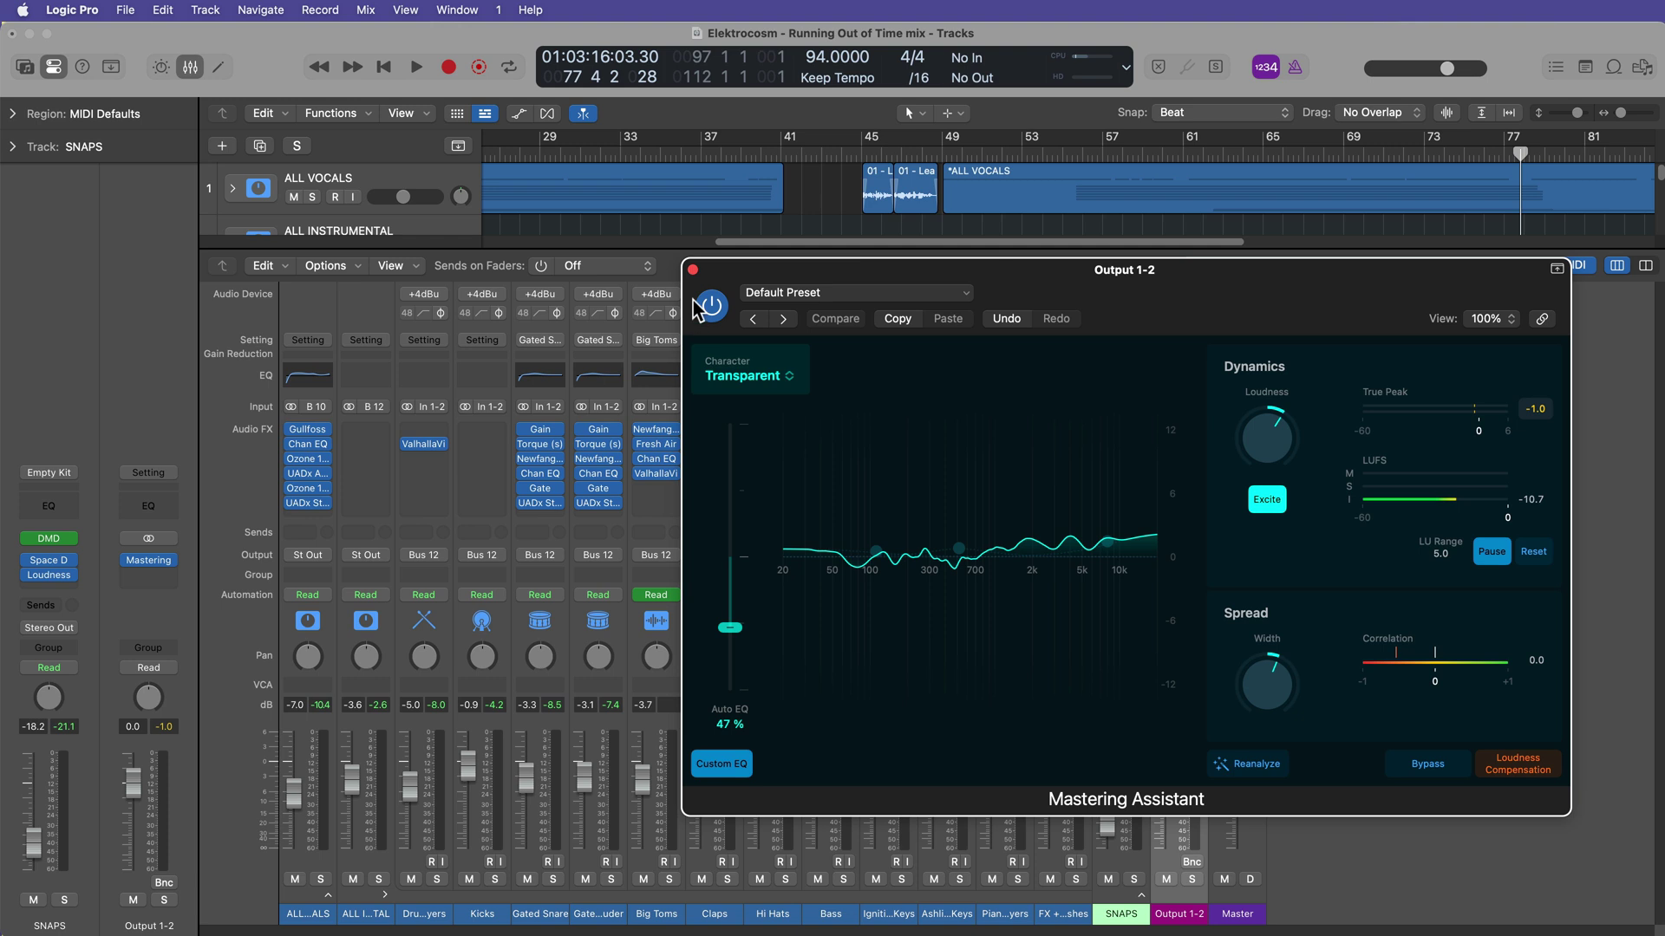
click(693, 271)
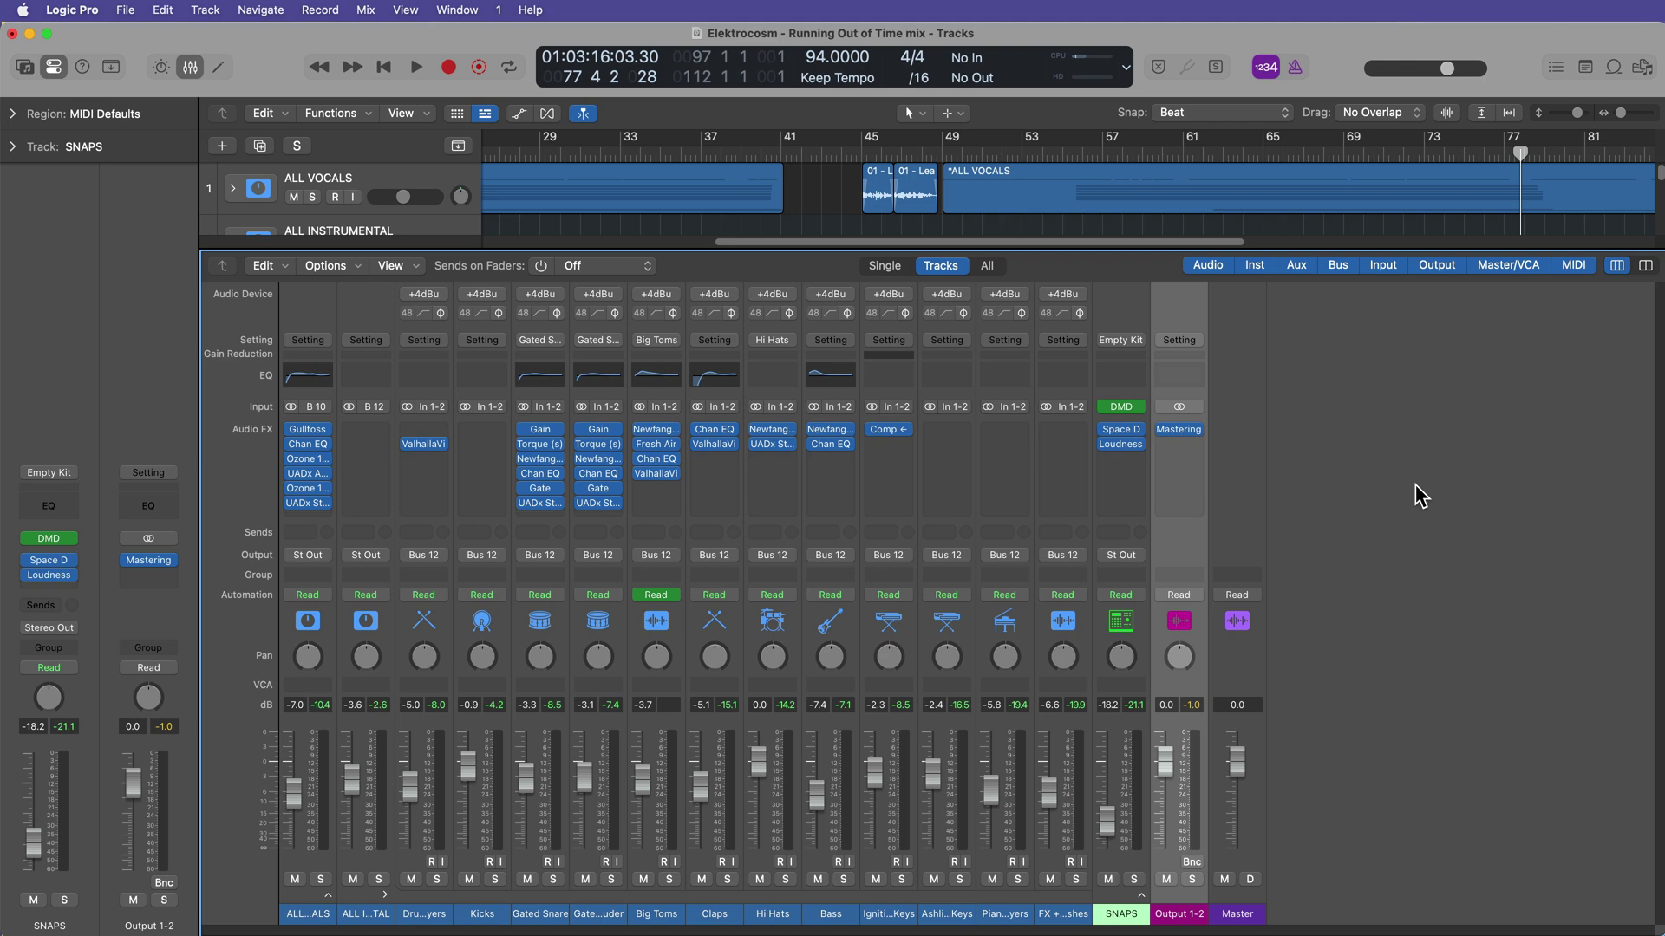
click(1181, 430)
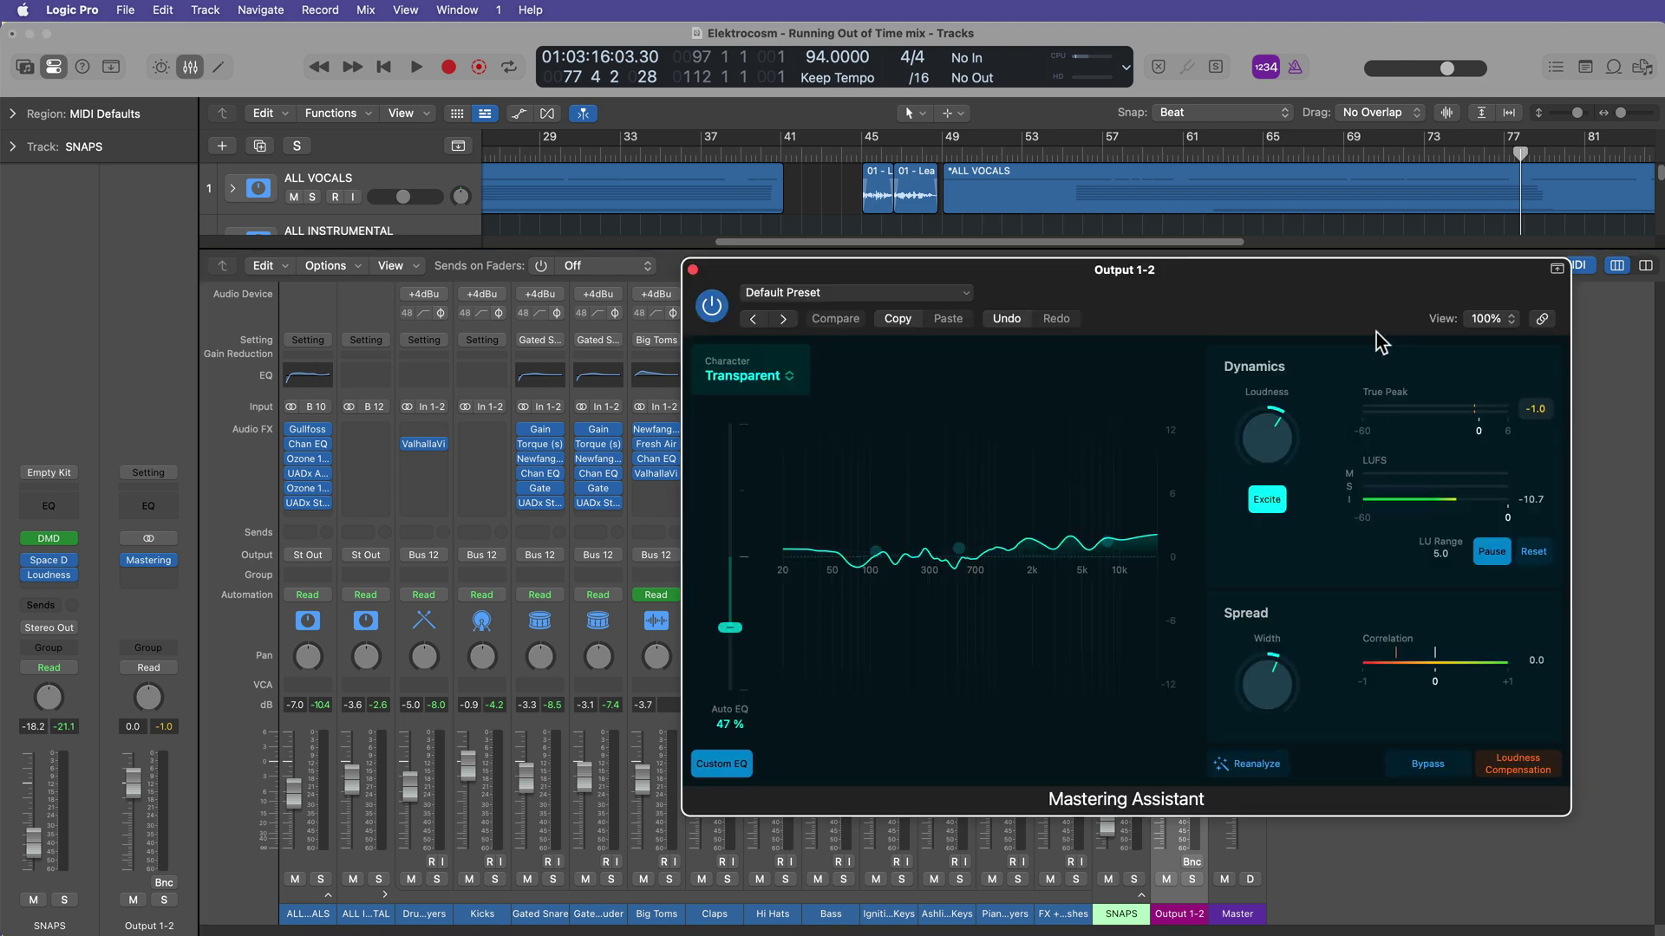